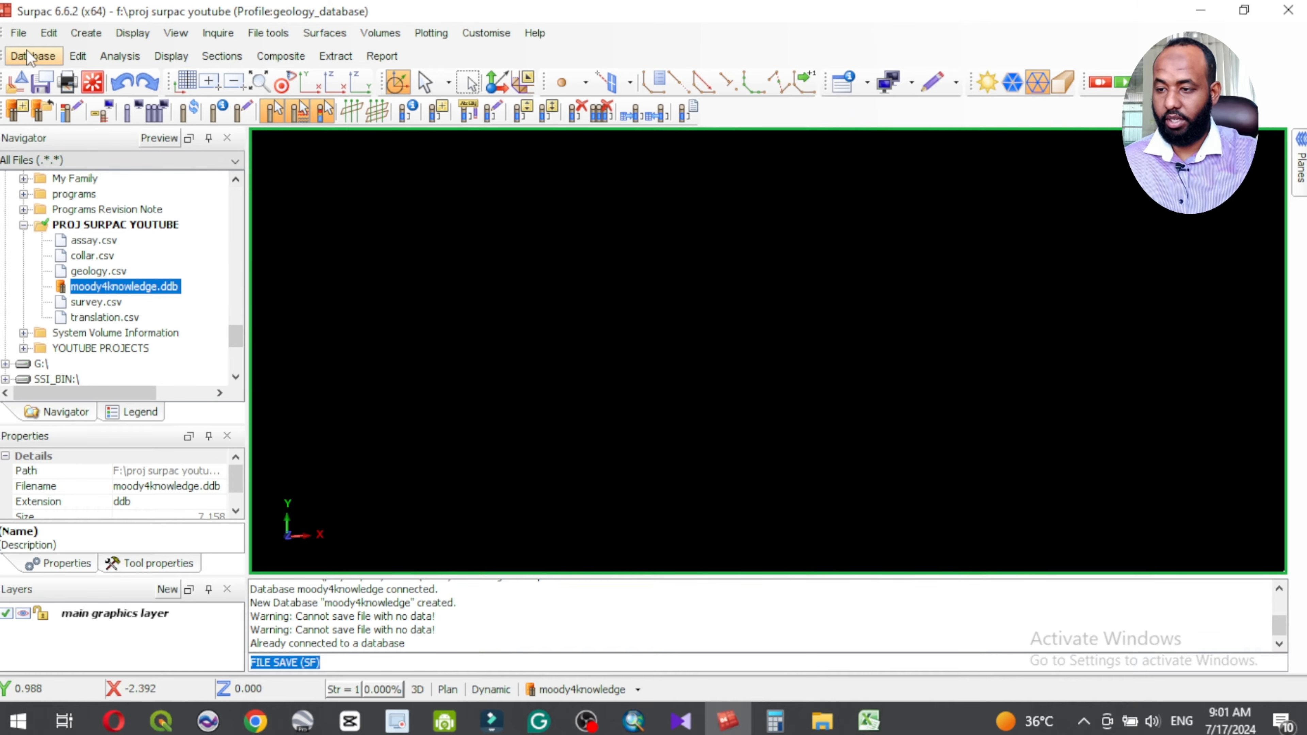
Step: Start a data import for the moody4knowledge database and create a new format file named moody4knowledge with a Surpac Note File (.not) report
{"action": "left_click", "coordinate": [36, 56]}
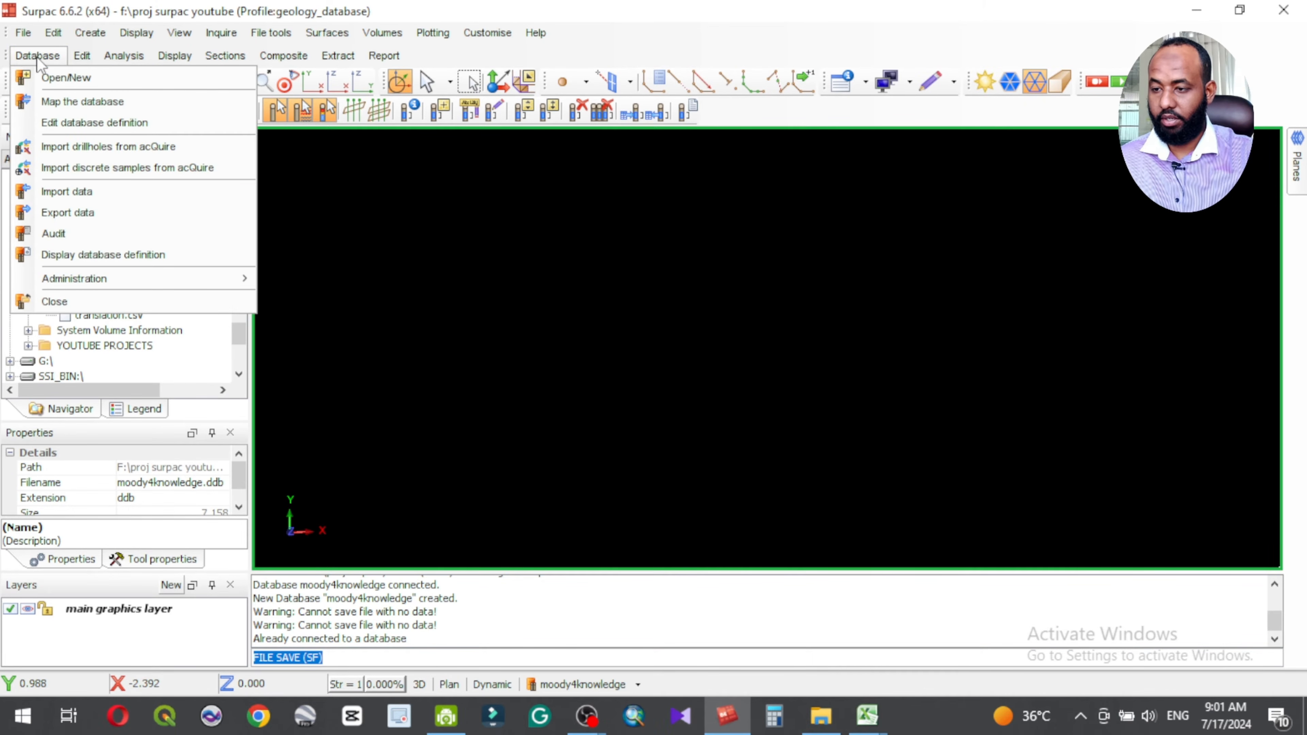
{"action": "left_click", "coordinate": [76, 192]}
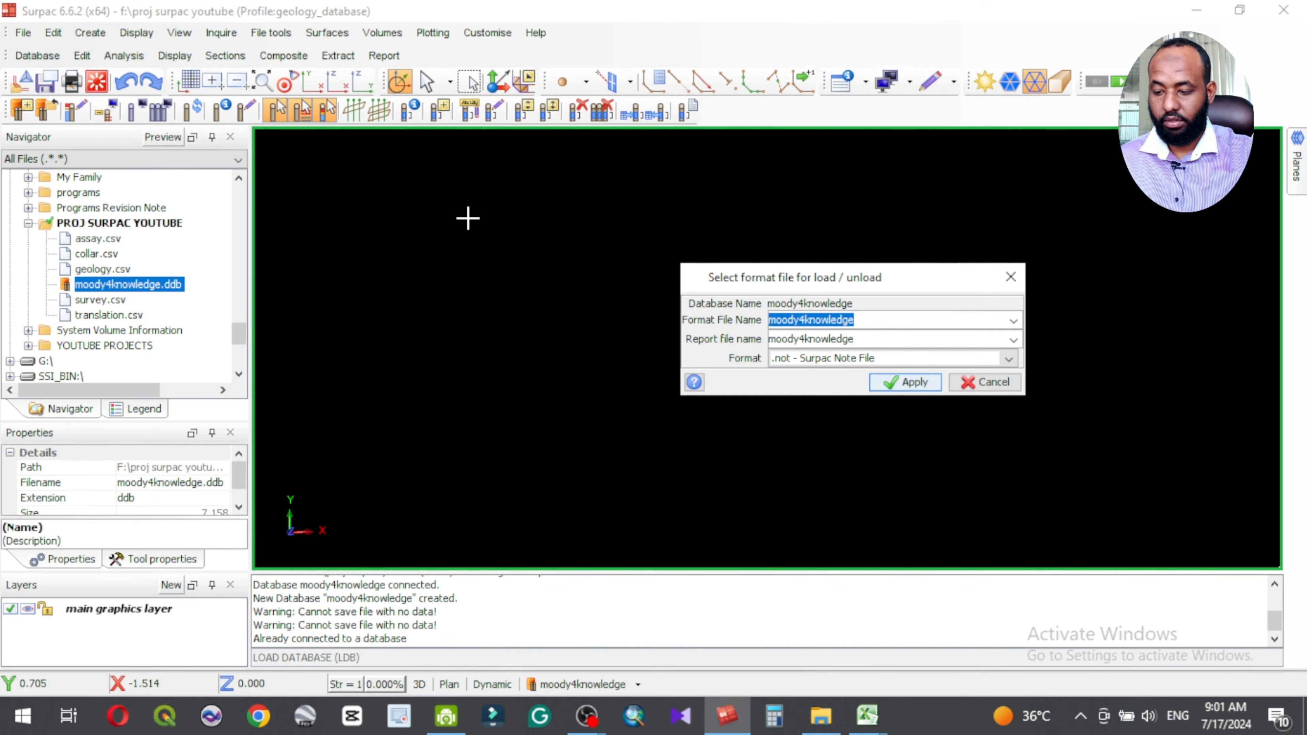
{"action": "left_click_drag", "start_coordinate": [836, 288], "coordinate": [505, 260]}
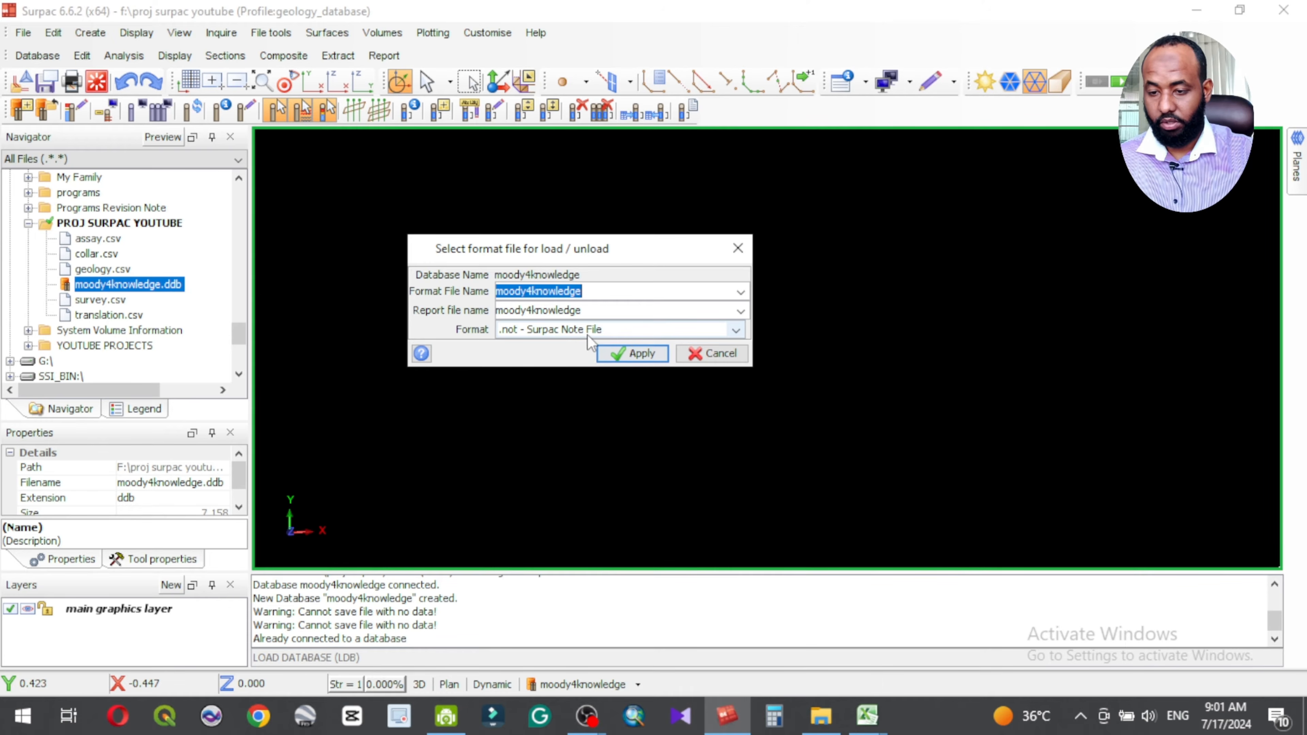
{"action": "left_click", "coordinate": [633, 353]}
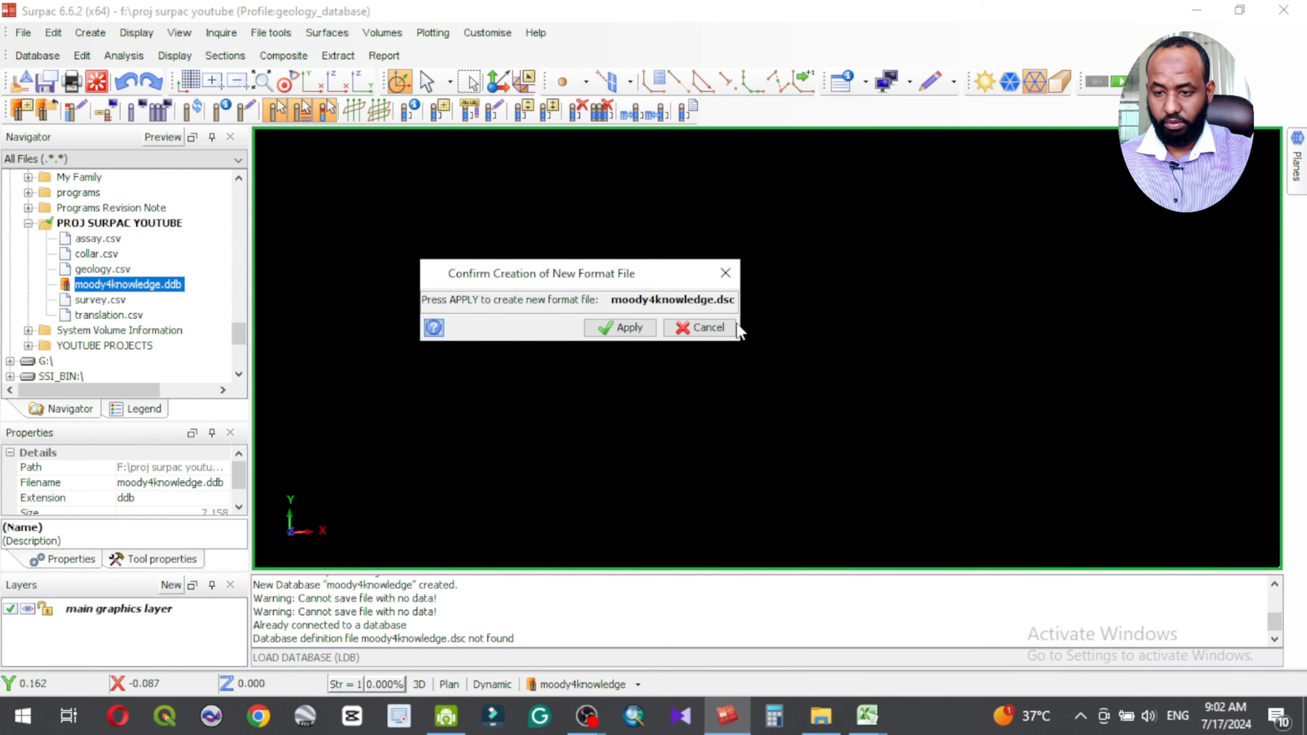
{"action": "left_click", "coordinate": [620, 328]}
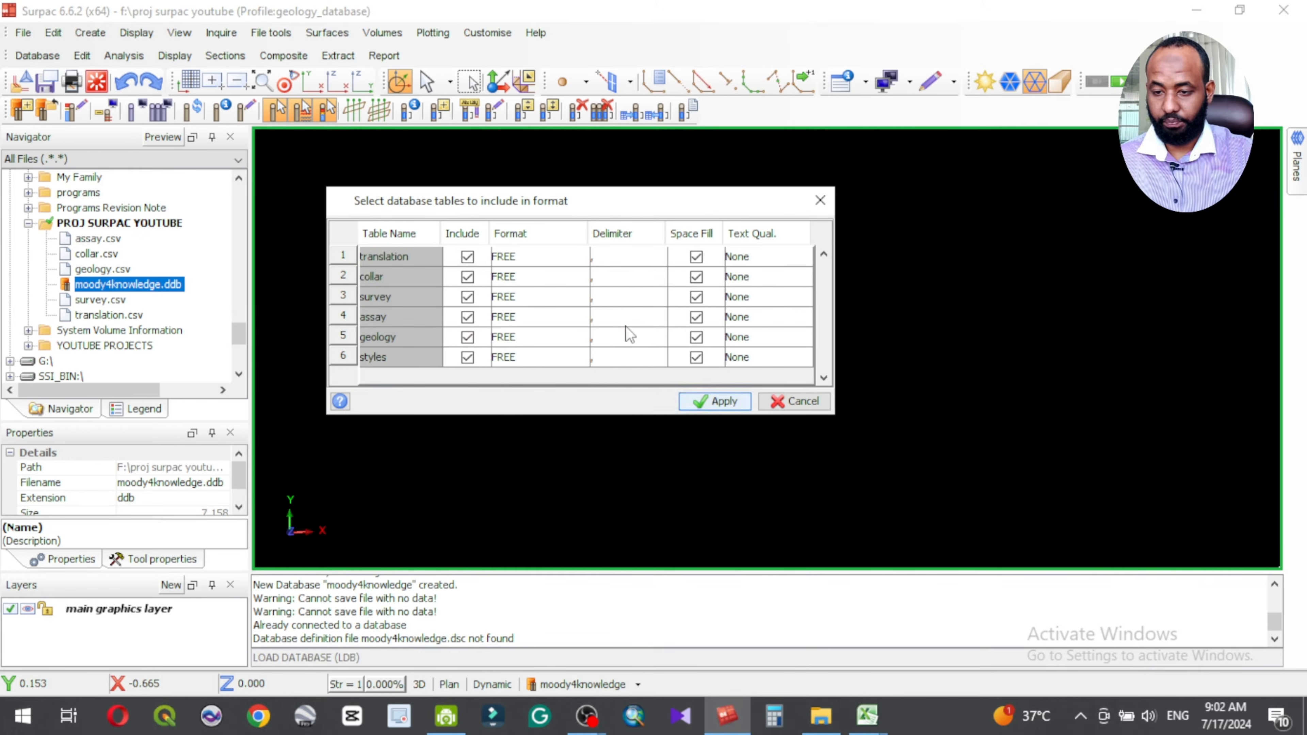
Step: Include all the listed tables in the format, with FREE format and a comma delimiter for the translation table, and accept the table selection
{"action": "left_click_drag", "start_coordinate": [429, 204], "coordinate": [574, 201]}
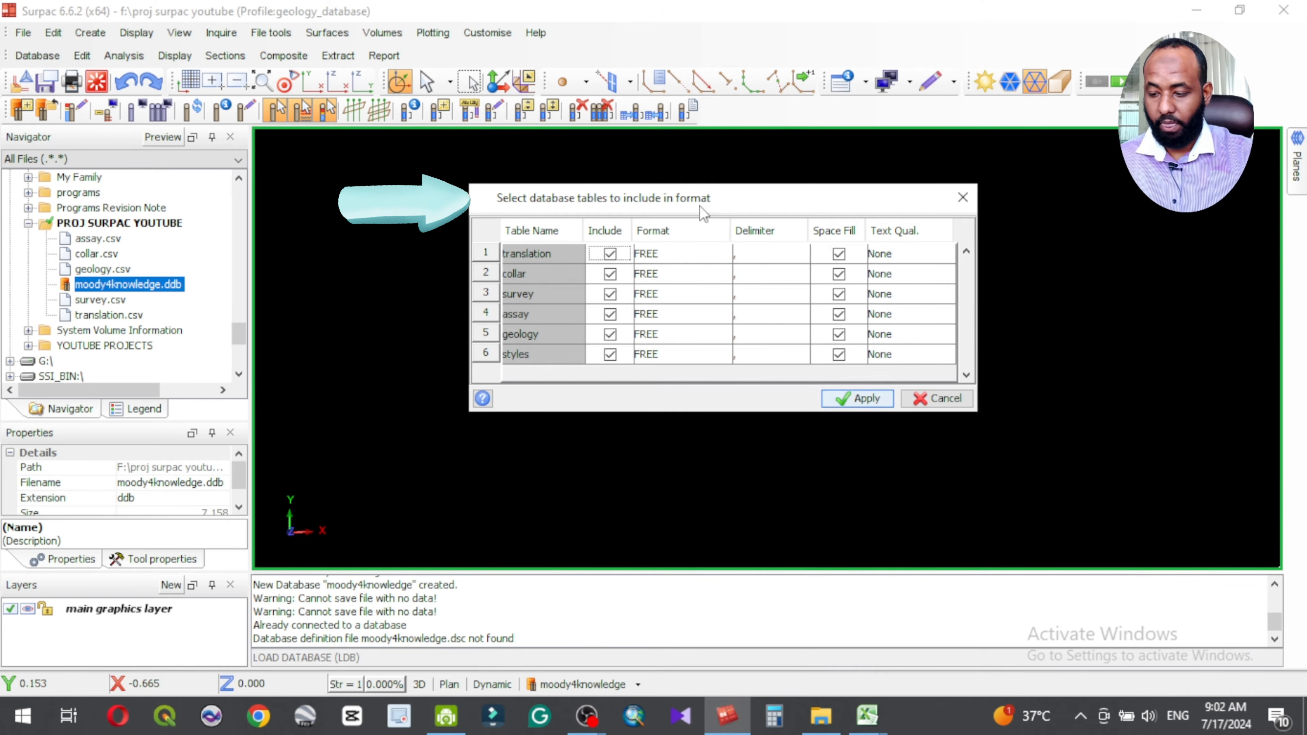
{"action": "left_click", "coordinate": [610, 252]}
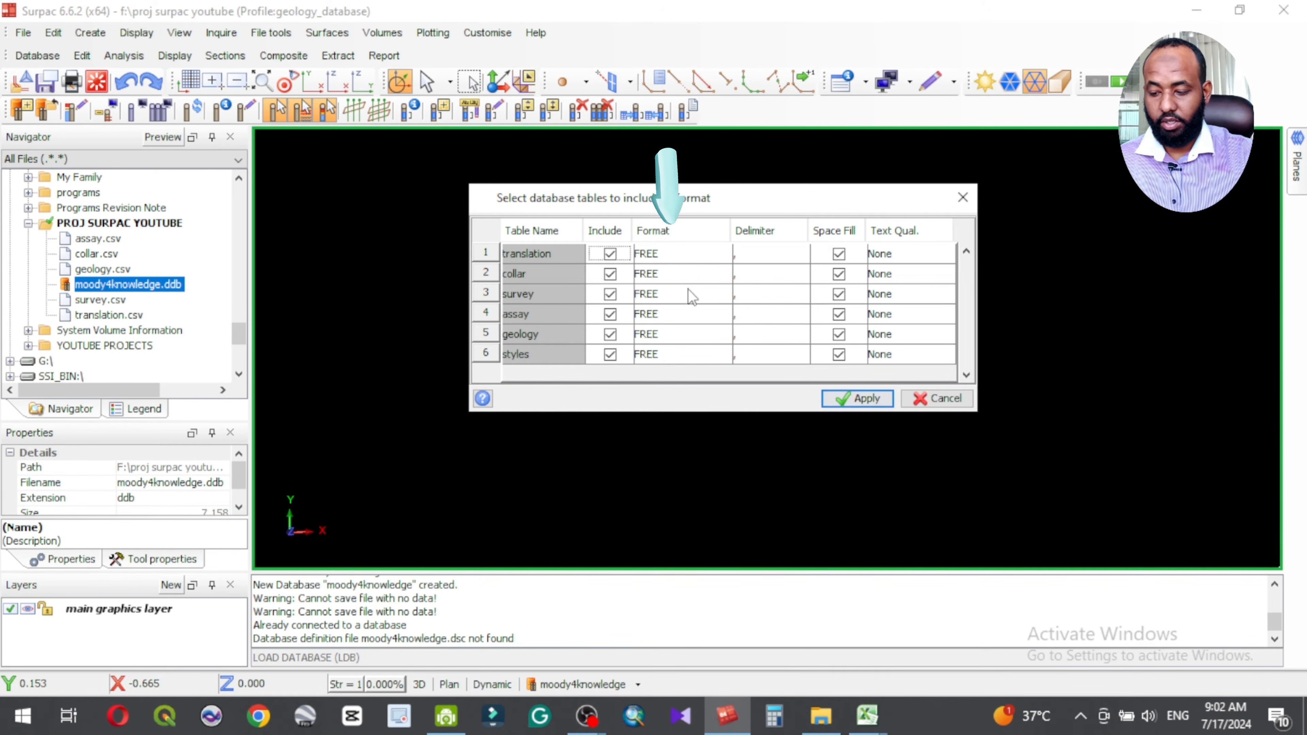
{"action": "left_click", "coordinate": [689, 255]}
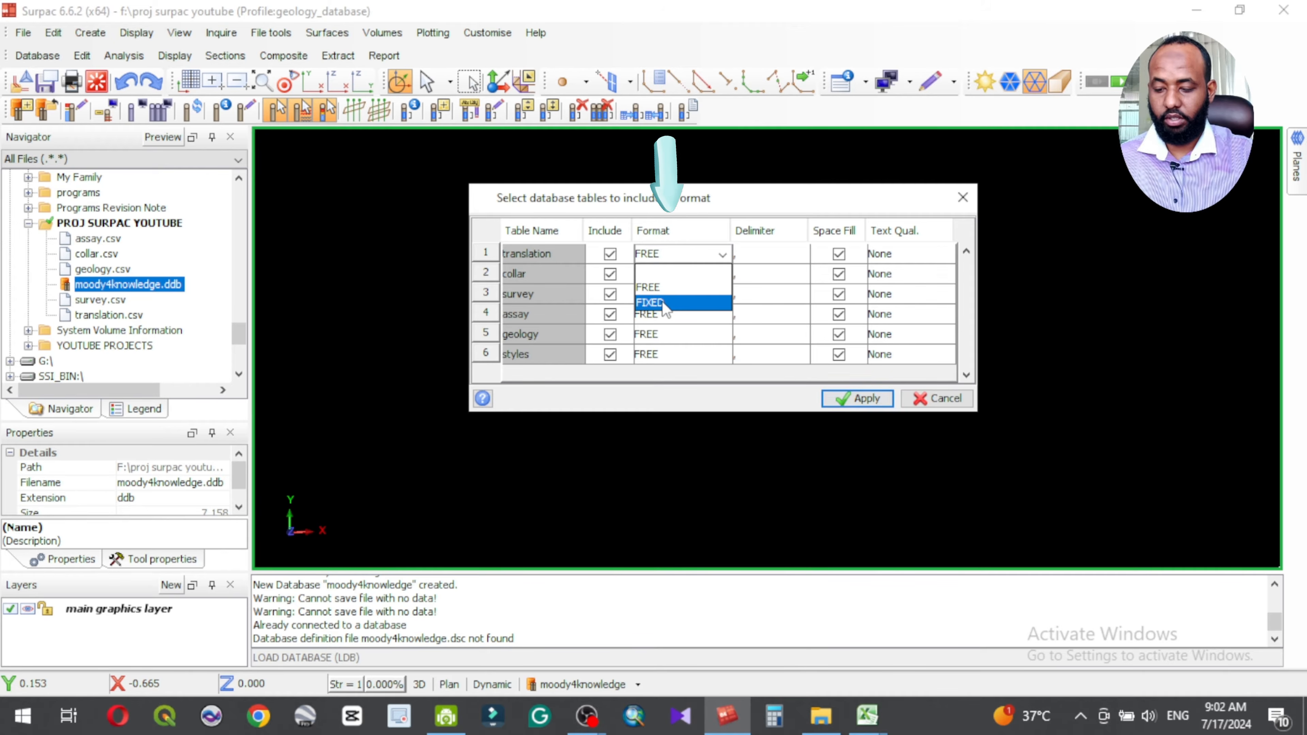
{"action": "left_click", "coordinate": [666, 286]}
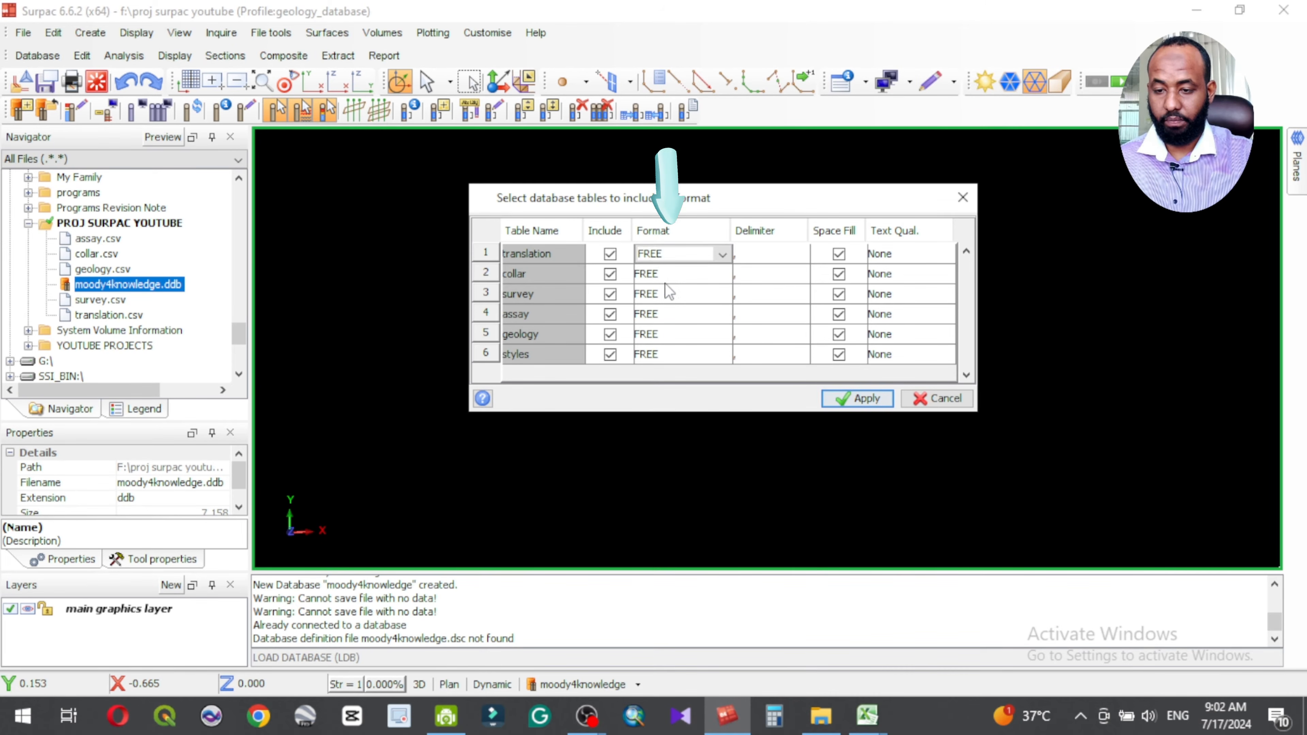
{"action": "left_click", "coordinate": [766, 259]}
{"action": "left_click_drag", "start_coordinate": [800, 336], "coordinate": [794, 303]}
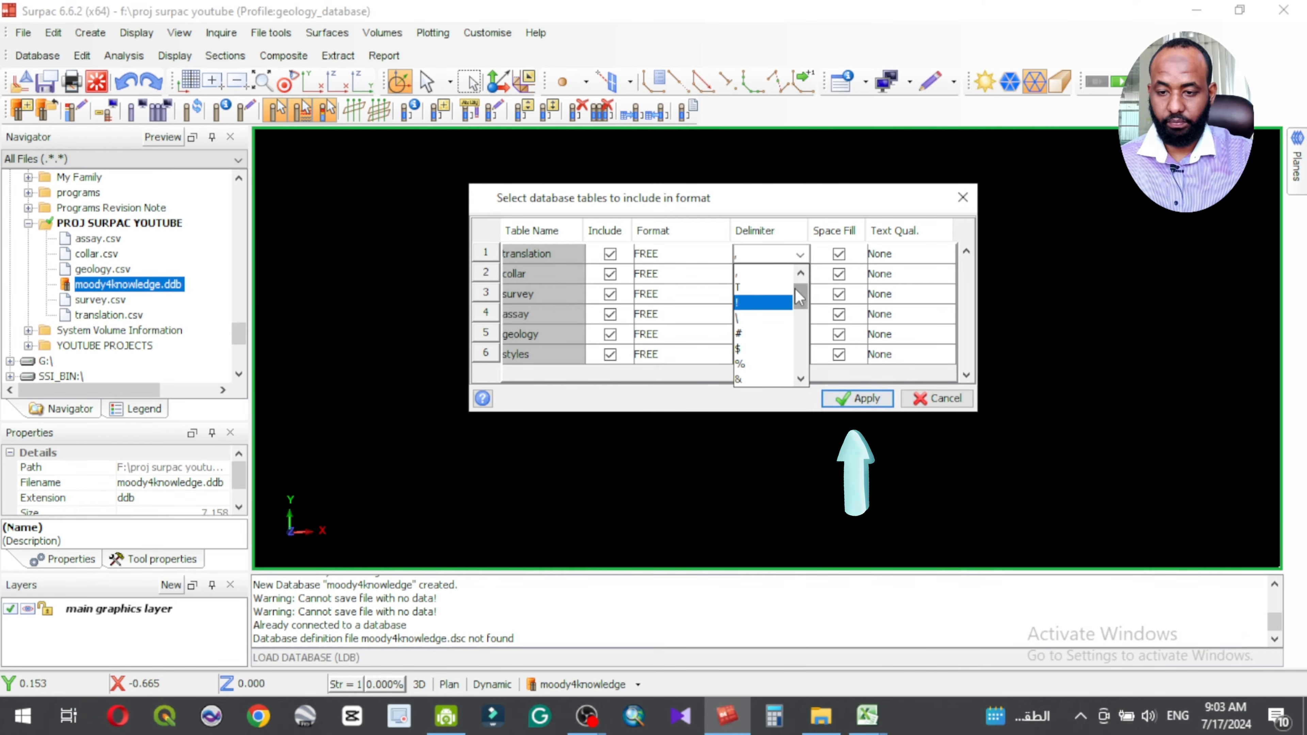
{"action": "left_click", "coordinate": [779, 278]}
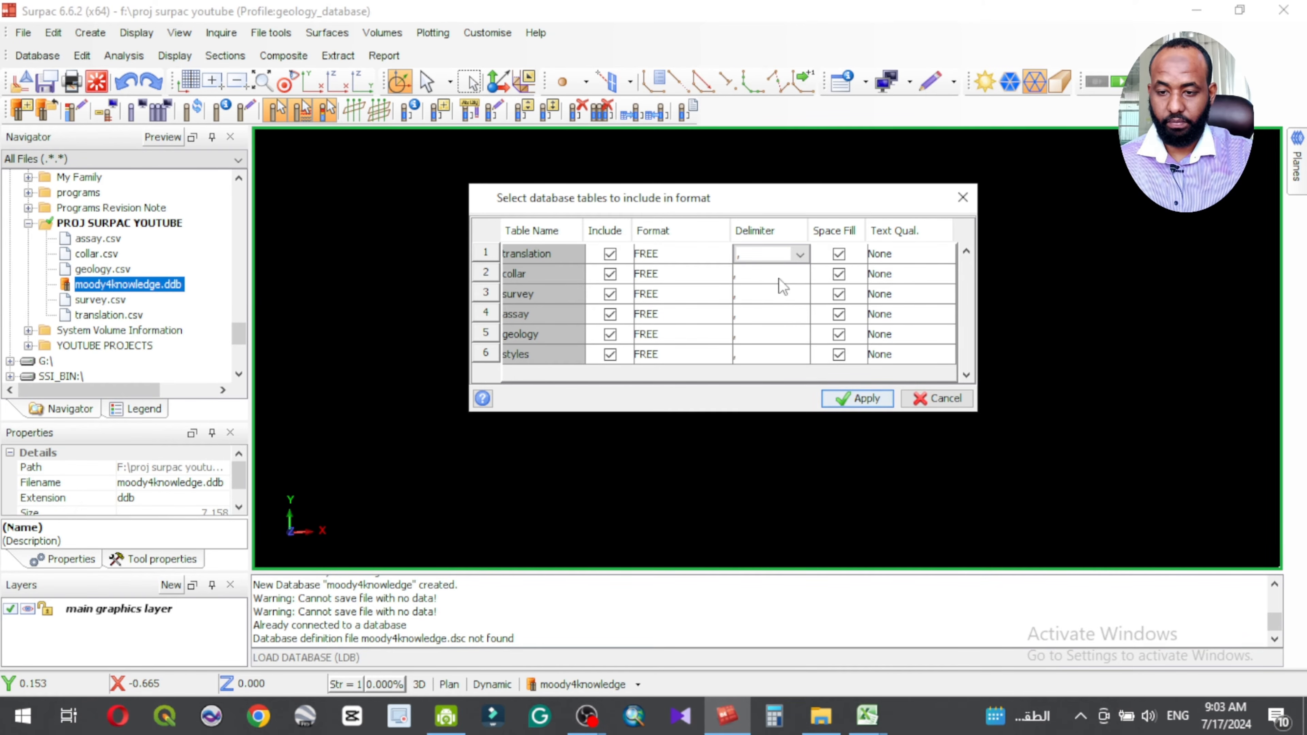
{"action": "left_click", "coordinate": [759, 277]}
{"action": "left_click", "coordinate": [759, 296]}
{"action": "left_click", "coordinate": [754, 255]}
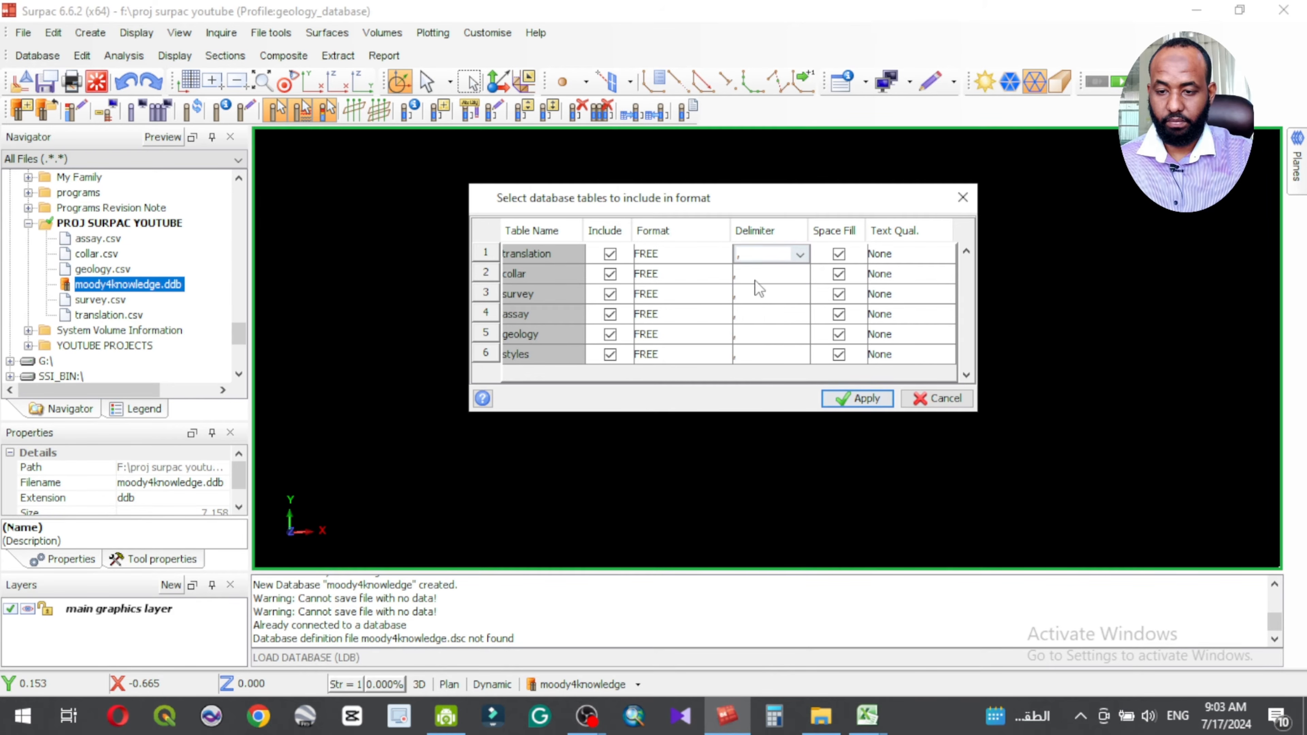
{"action": "left_click", "coordinate": [867, 399]}
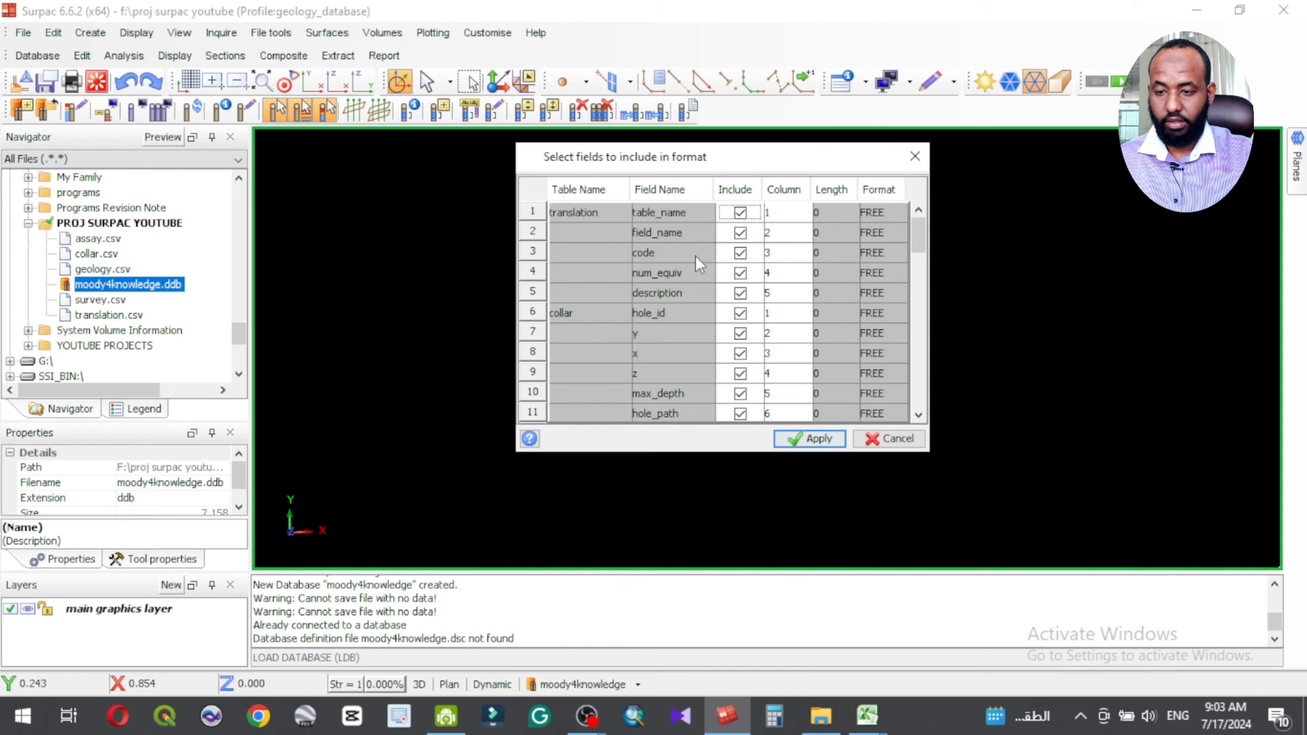
Step: Compare the collar table's fields and column numbers in the format with the columns of collar.csv in Excel
{"action": "scroll", "coordinate": [648, 296], "scroll_direction": "down", "scroll_amount": 2}
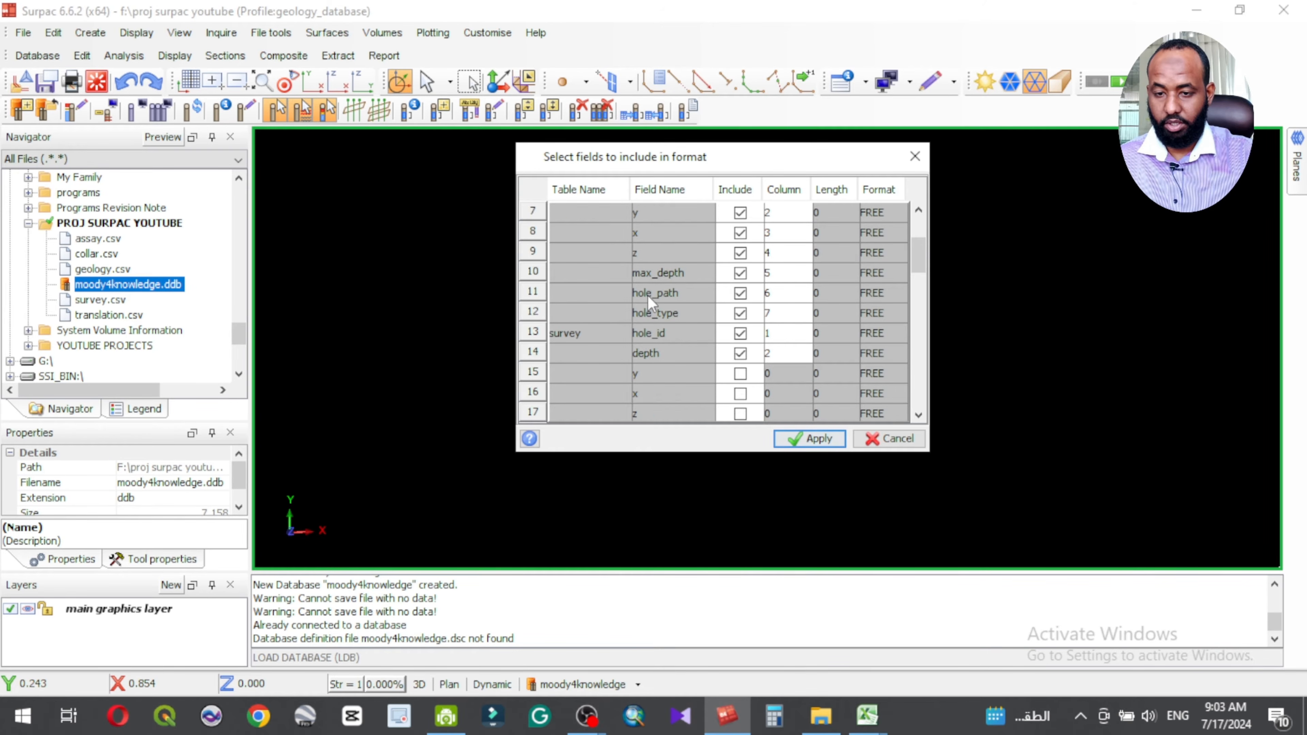
{"action": "scroll", "coordinate": [648, 296], "scroll_direction": "up", "scroll_amount": 1}
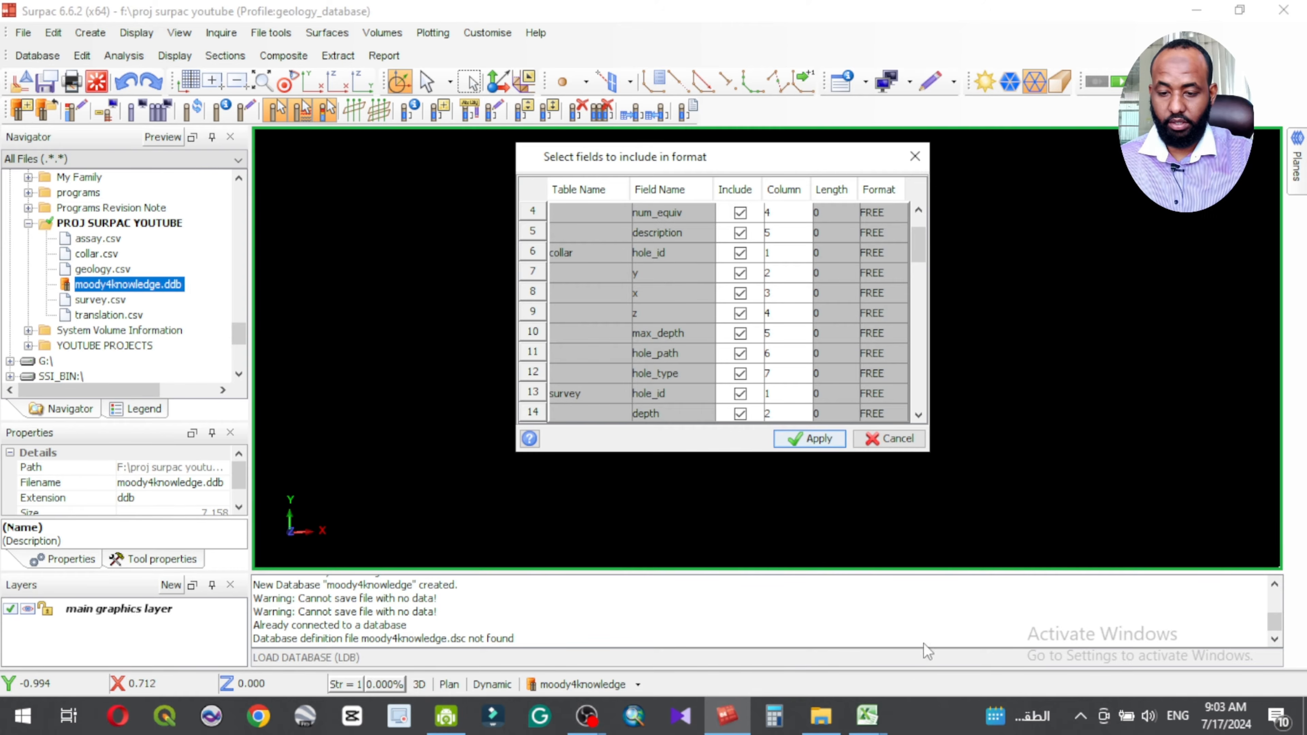
{"action": "left_click", "coordinate": [882, 715]}
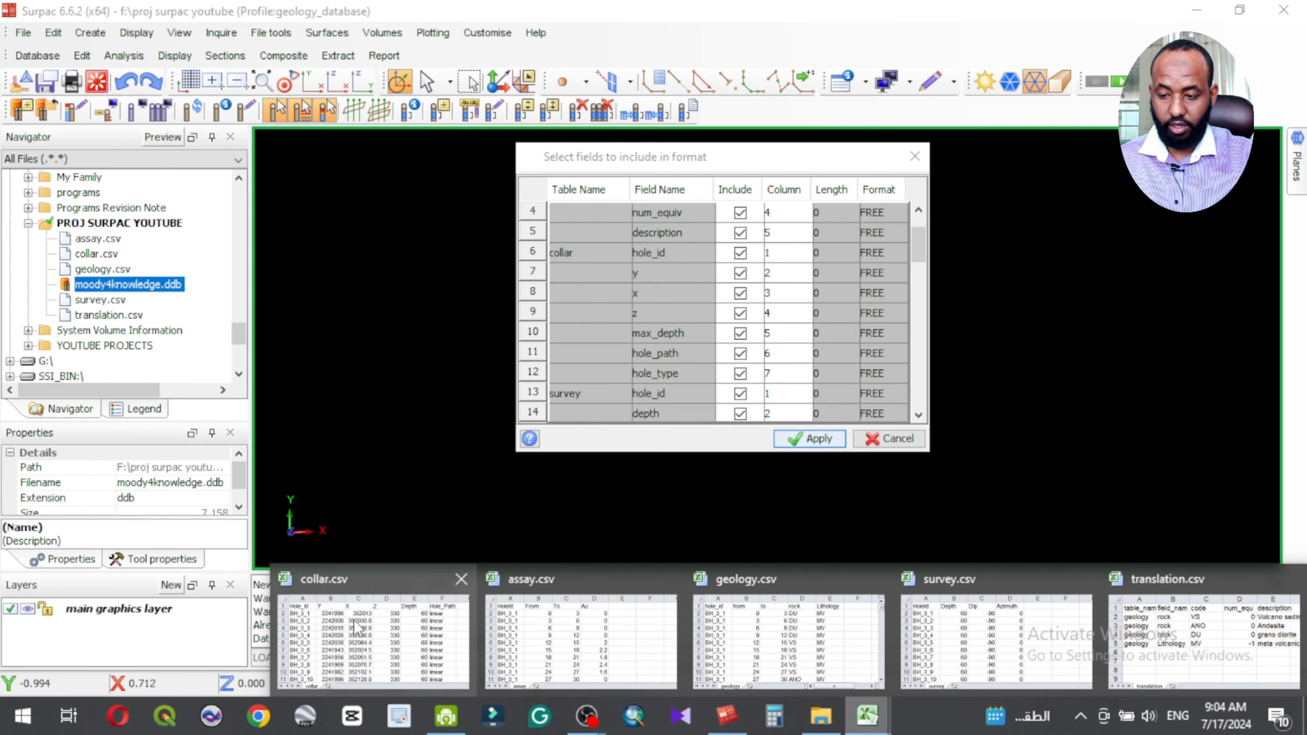
{"action": "left_click", "coordinate": [359, 629]}
{"action": "scroll", "coordinate": [267, 321], "scroll_direction": "down", "scroll_amount": 2}
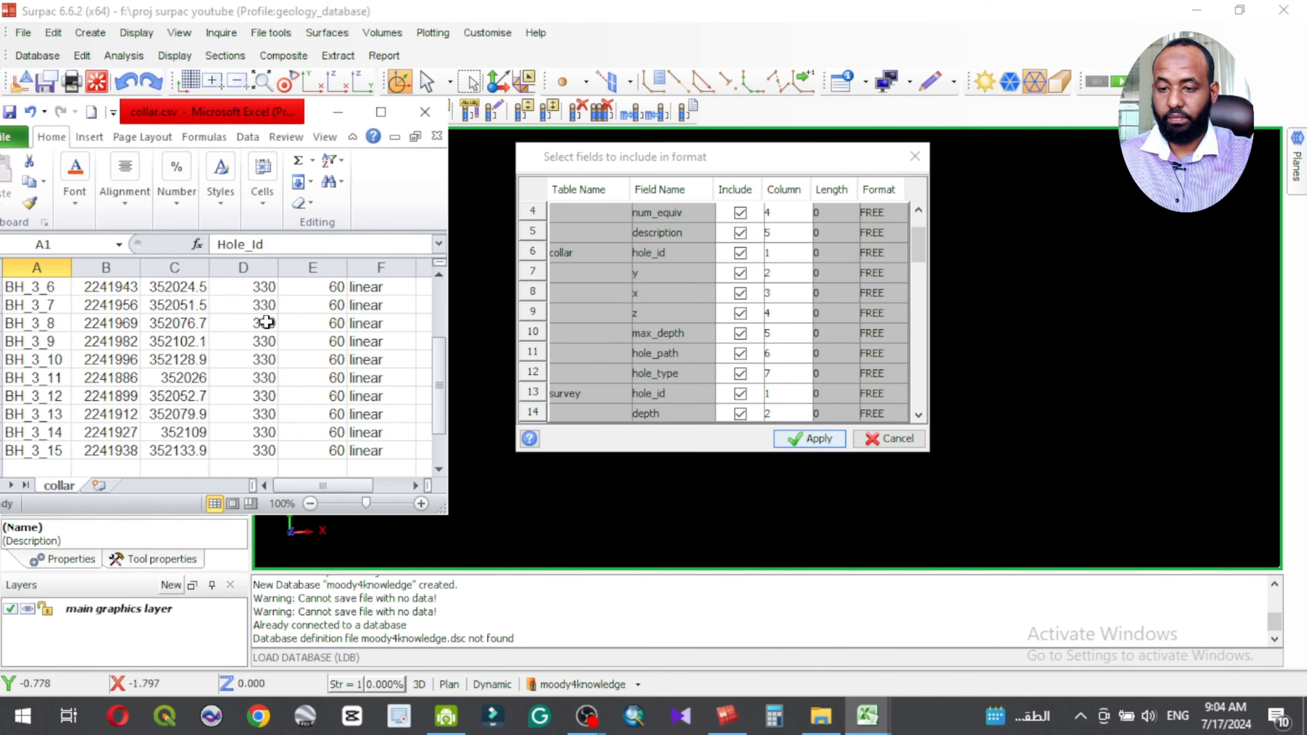
{"action": "scroll", "coordinate": [738, 251], "scroll_direction": "down", "scroll_amount": 2}
{"action": "scroll", "coordinate": [738, 251], "scroll_direction": "up", "scroll_amount": 3}
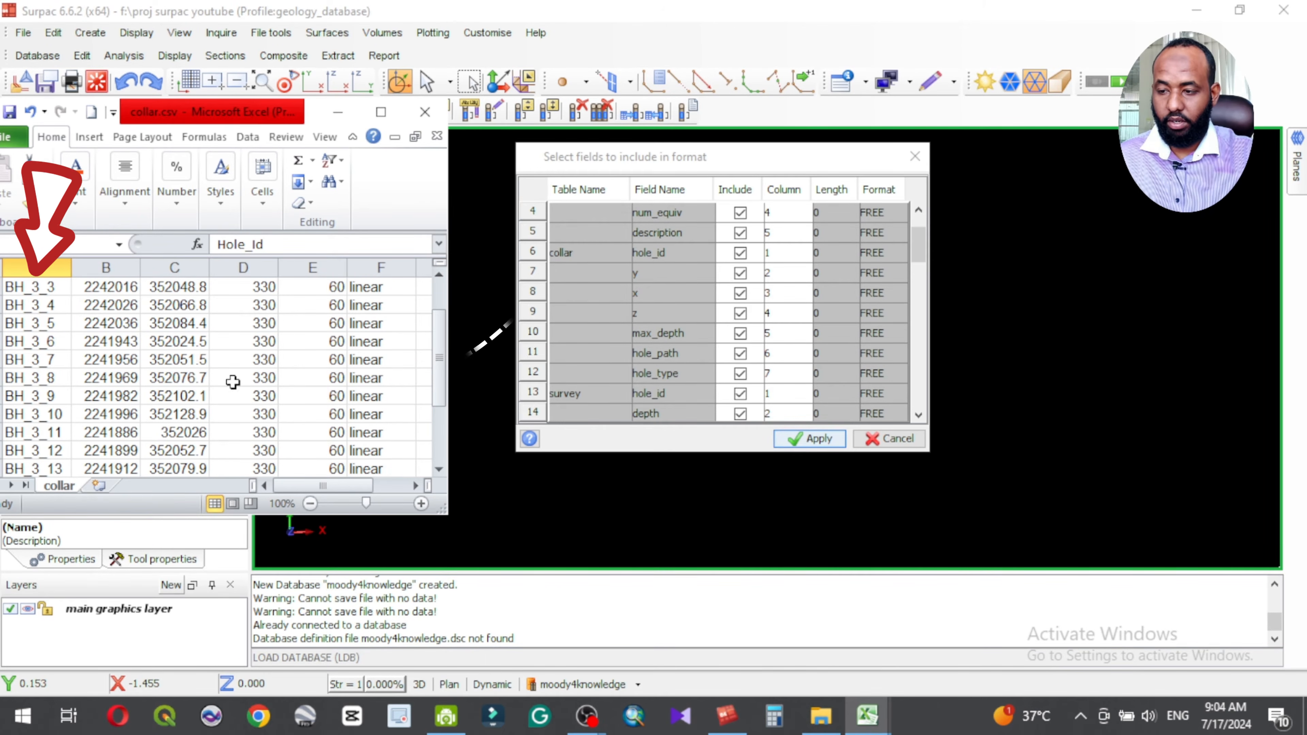
{"action": "left_click_drag", "start_coordinate": [307, 485], "coordinate": [305, 485]}
{"action": "scroll", "coordinate": [41, 306], "scroll_direction": "up", "scroll_amount": 1}
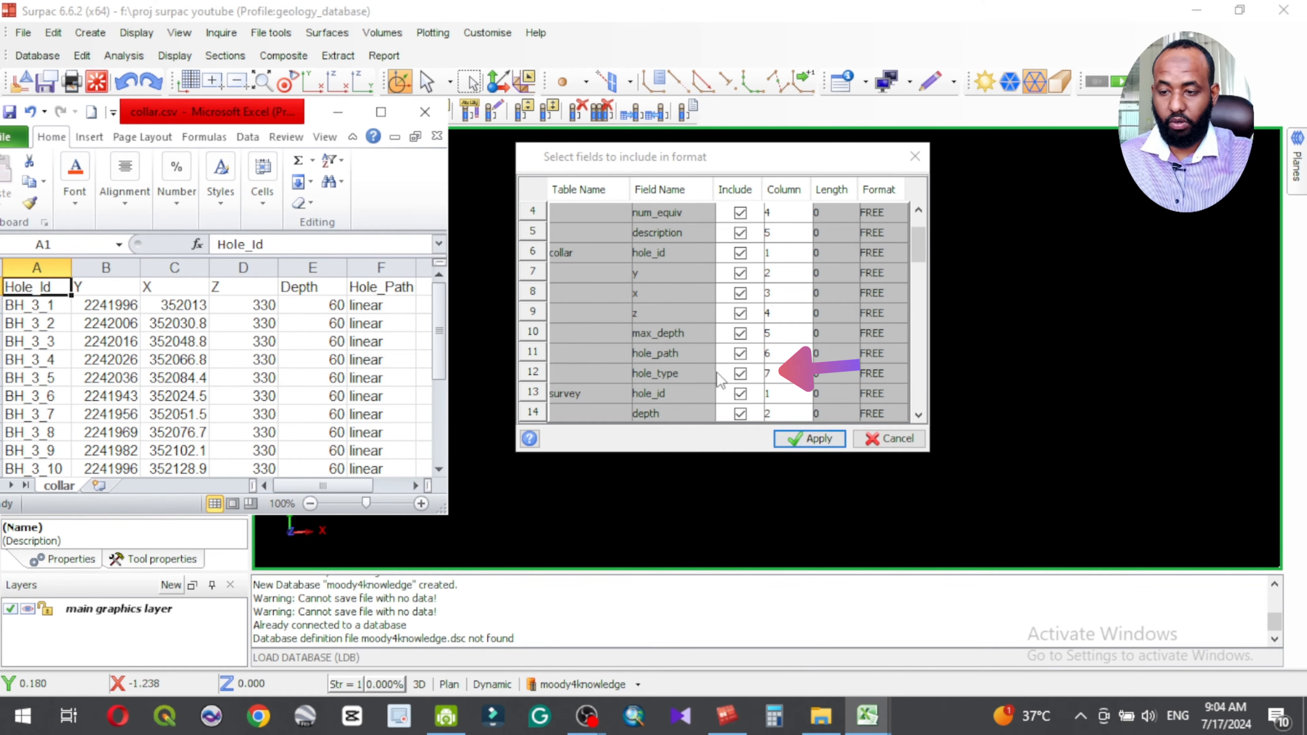
{"action": "left_click_drag", "start_coordinate": [351, 482], "coordinate": [367, 482]}
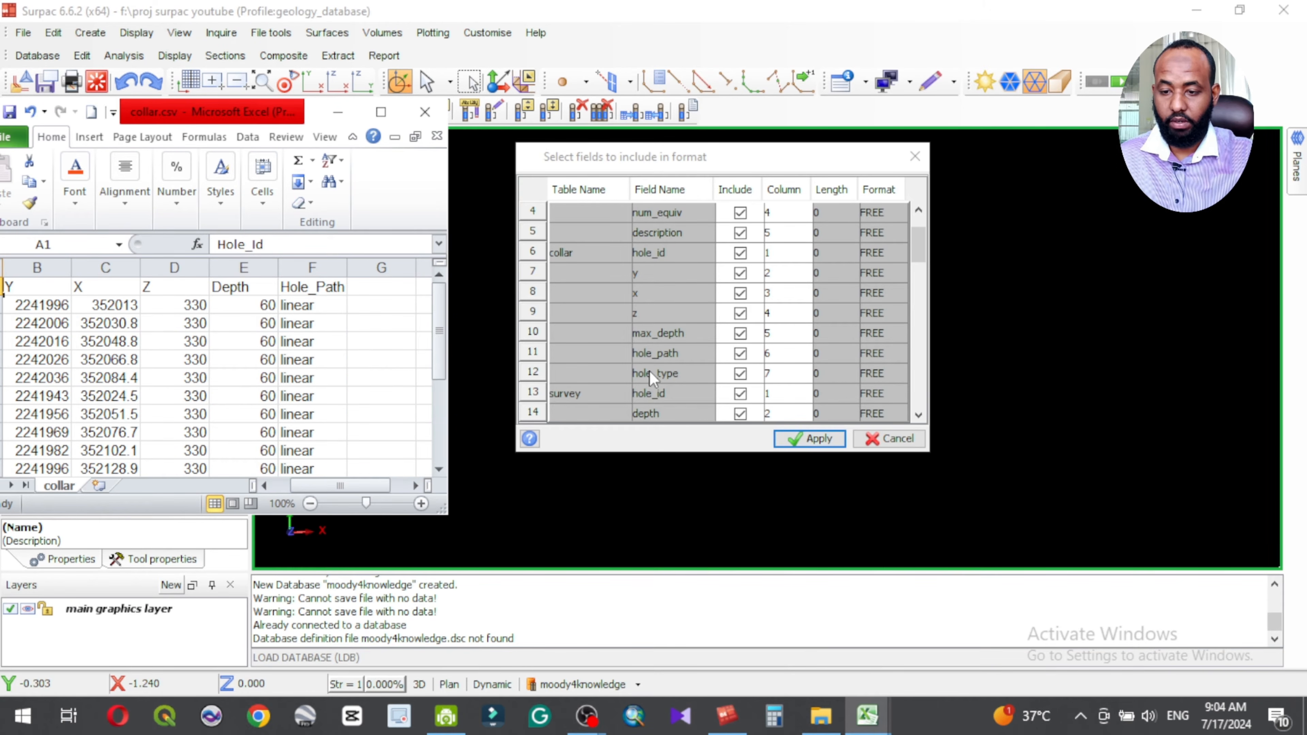
Step: Set the collar table's hole_type column to 0 and exclude that field from the format
{"action": "left_click", "coordinate": [741, 381]}
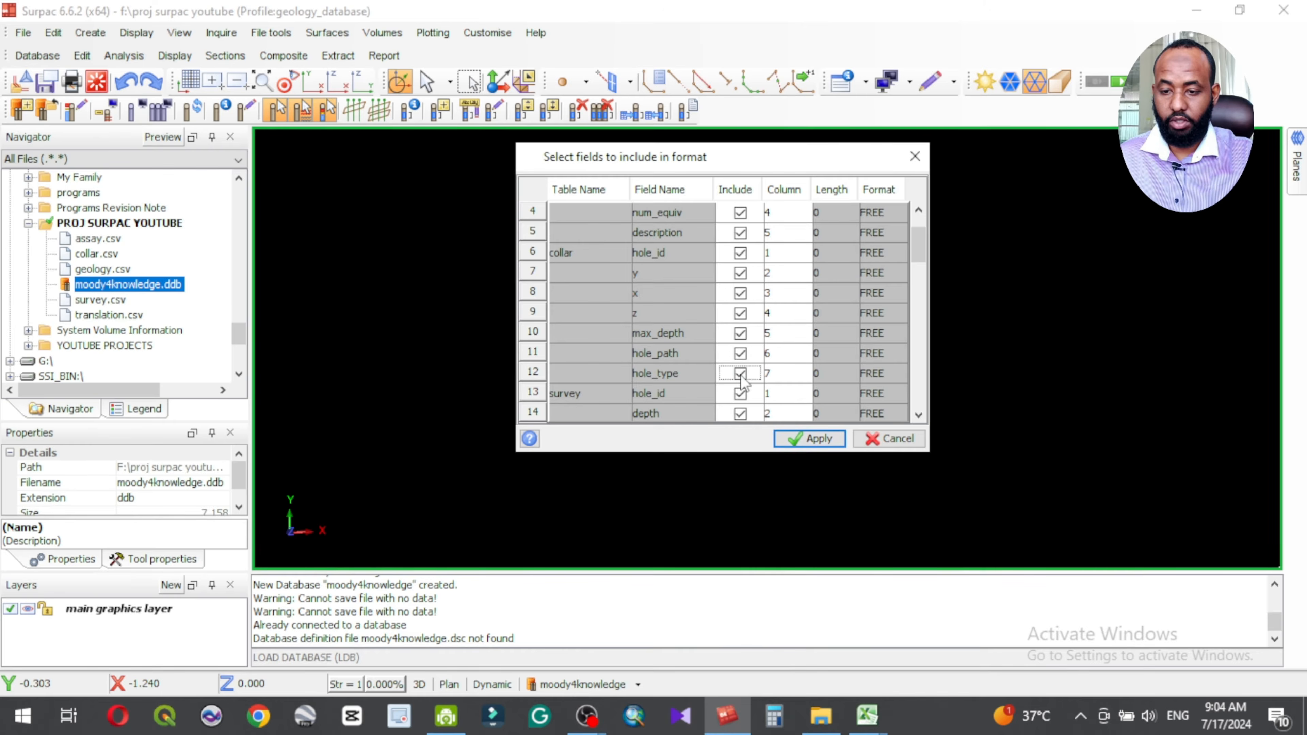
{"action": "left_click", "coordinate": [777, 375]}
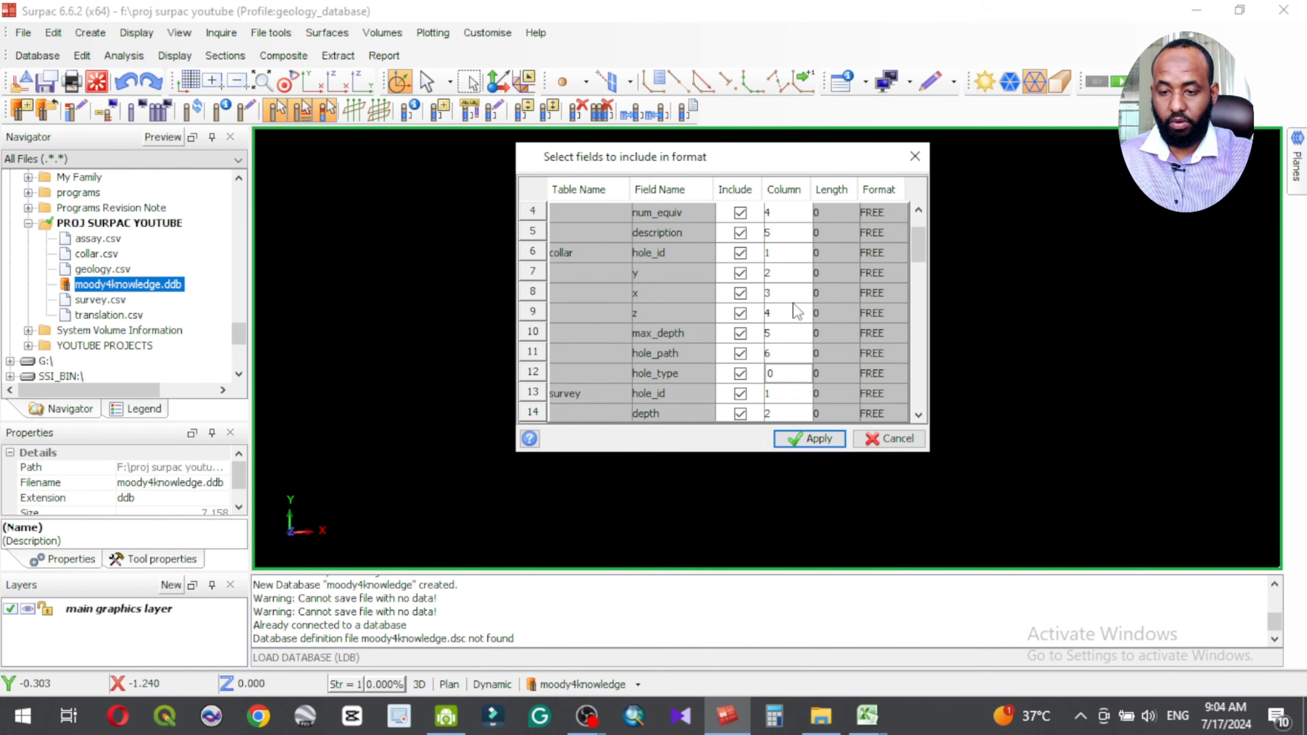
{"action": "left_click", "coordinate": [744, 375]}
{"action": "left_click", "coordinate": [744, 375]}
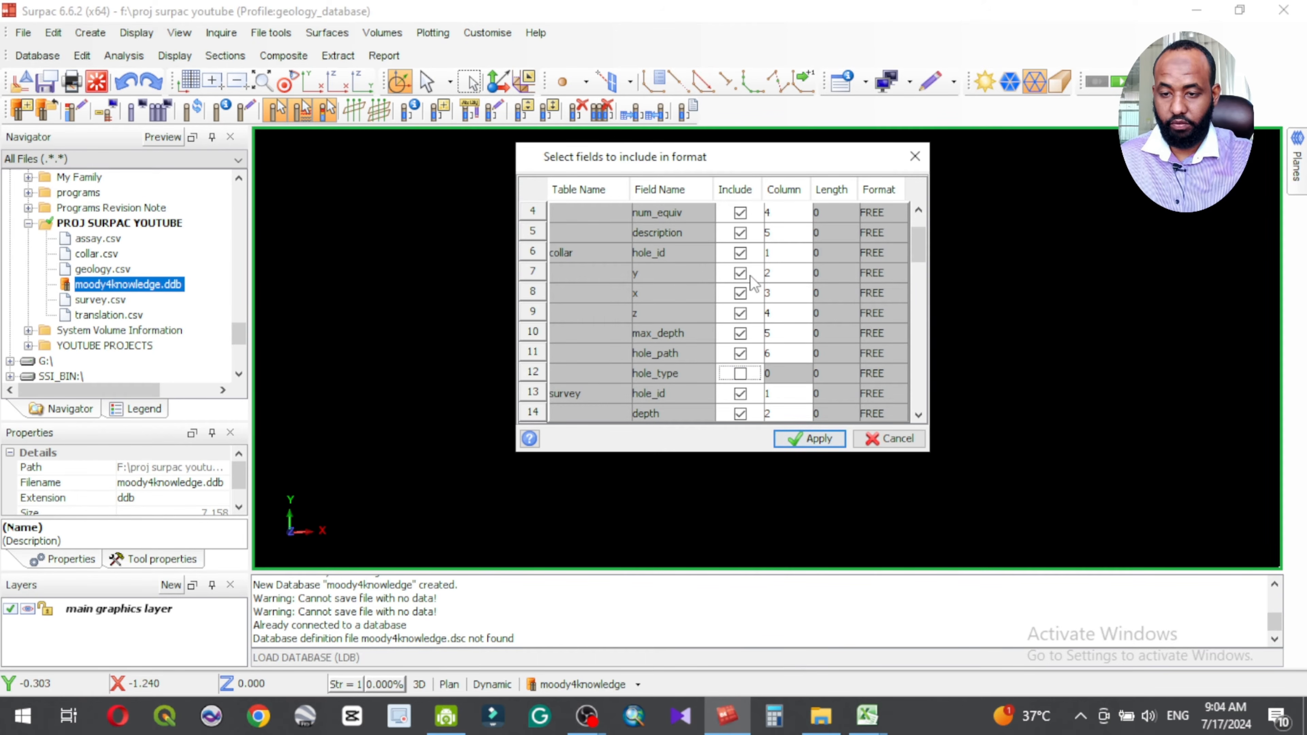
Step: Check the survey table's included fields and column numbers against the columns of survey.csv in Excel
{"action": "scroll", "coordinate": [701, 377], "scroll_direction": "down", "scroll_amount": 1}
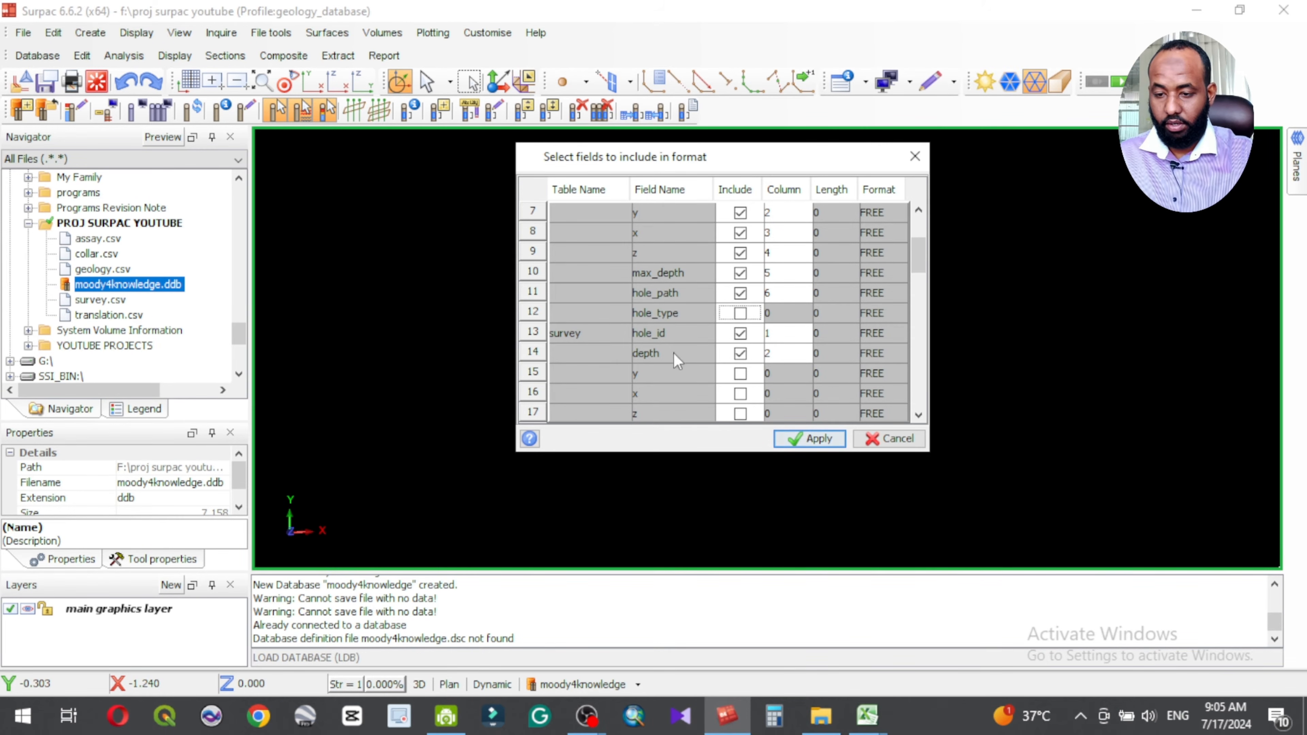
{"action": "scroll", "coordinate": [678, 358], "scroll_direction": "down", "scroll_amount": 1}
{"action": "scroll", "coordinate": [678, 357], "scroll_direction": "up", "scroll_amount": 3}
{"action": "scroll", "coordinate": [679, 358], "scroll_direction": "down", "scroll_amount": 3}
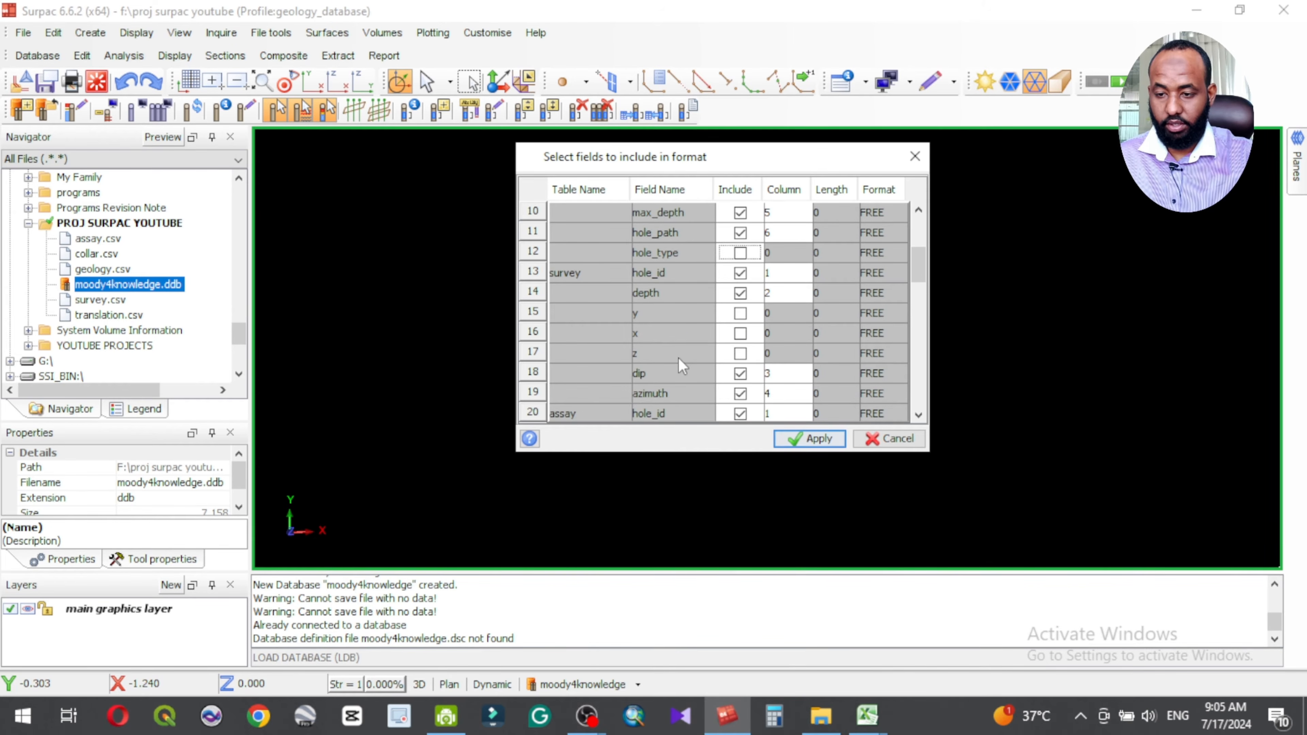
{"action": "mouse_move", "coordinate": [878, 725]}
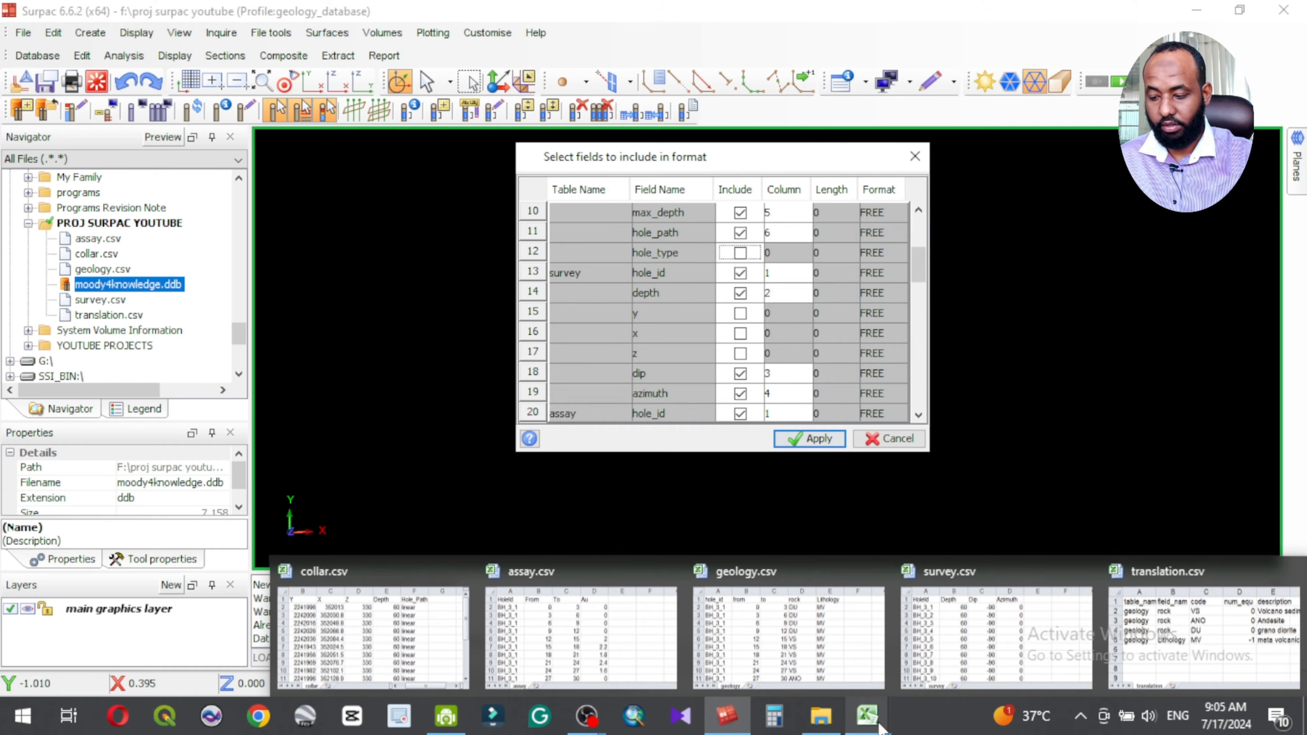
{"action": "left_click", "coordinate": [1050, 629]}
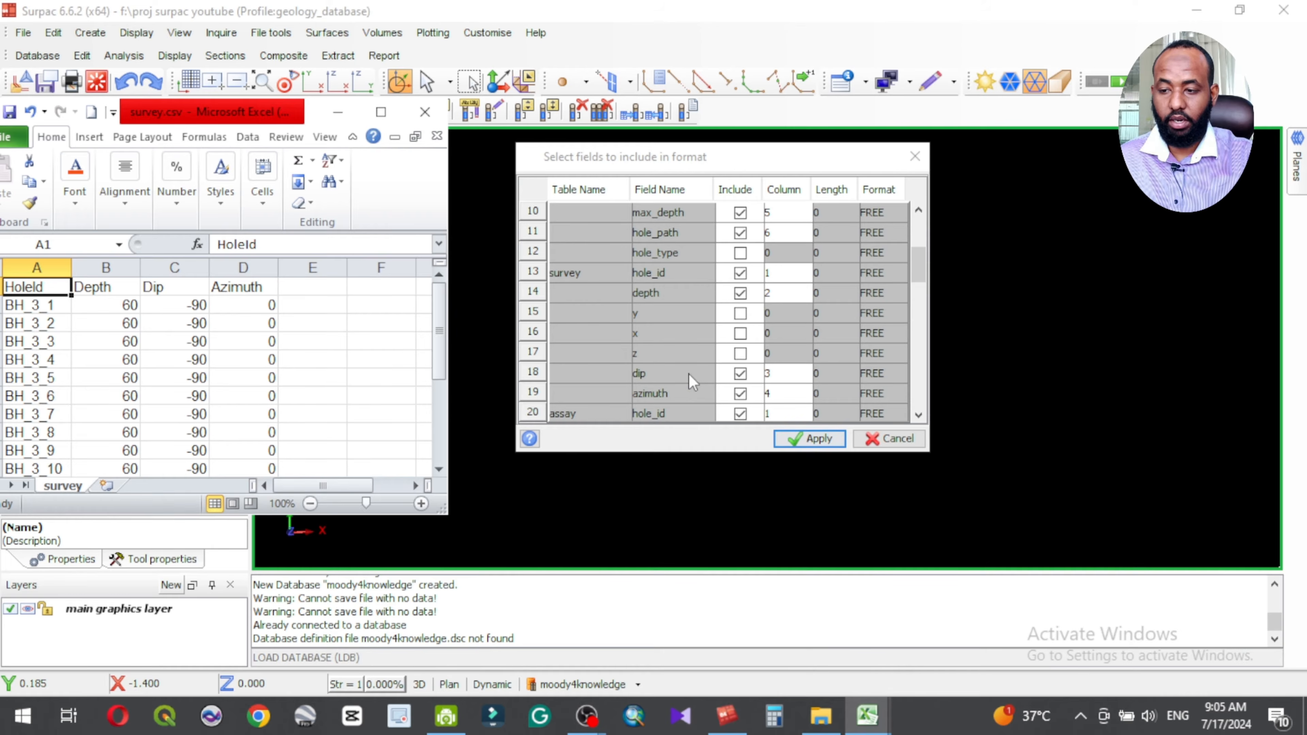
{"action": "scroll", "coordinate": [760, 397], "scroll_direction": "down", "scroll_amount": 1}
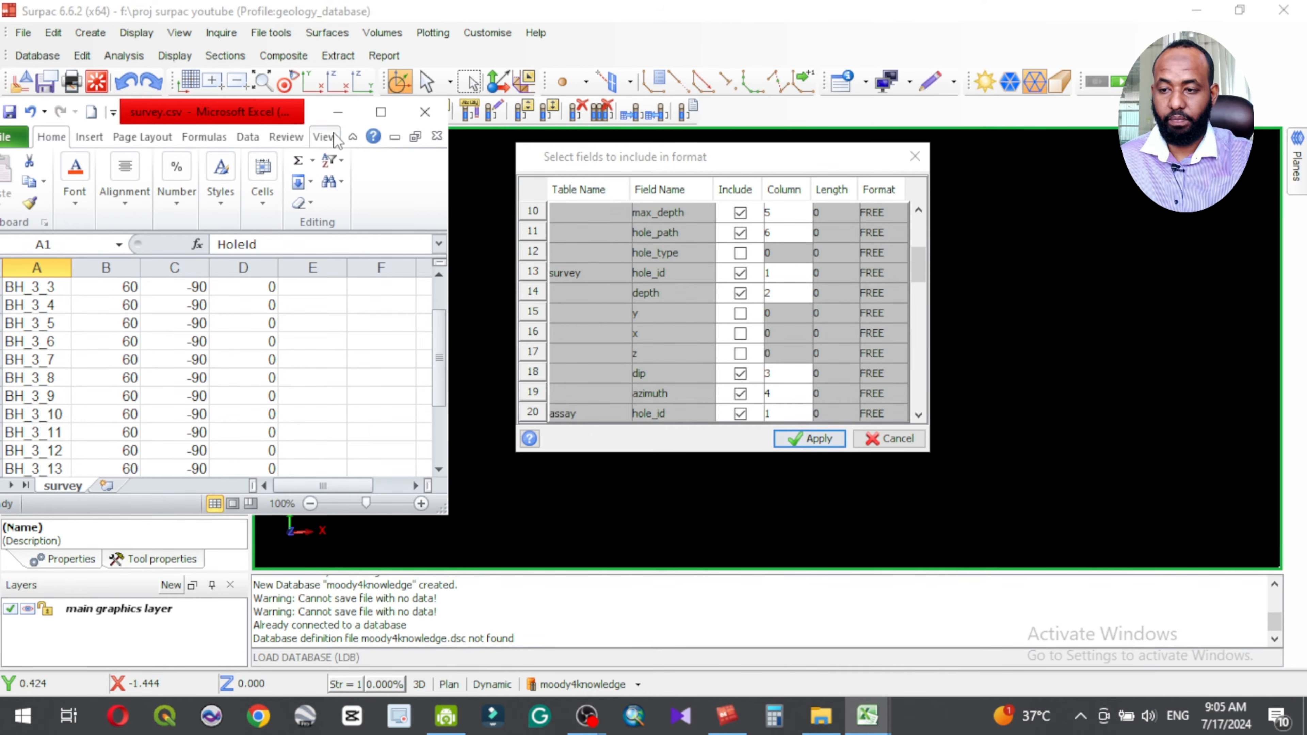
{"action": "left_click", "coordinate": [337, 112]}
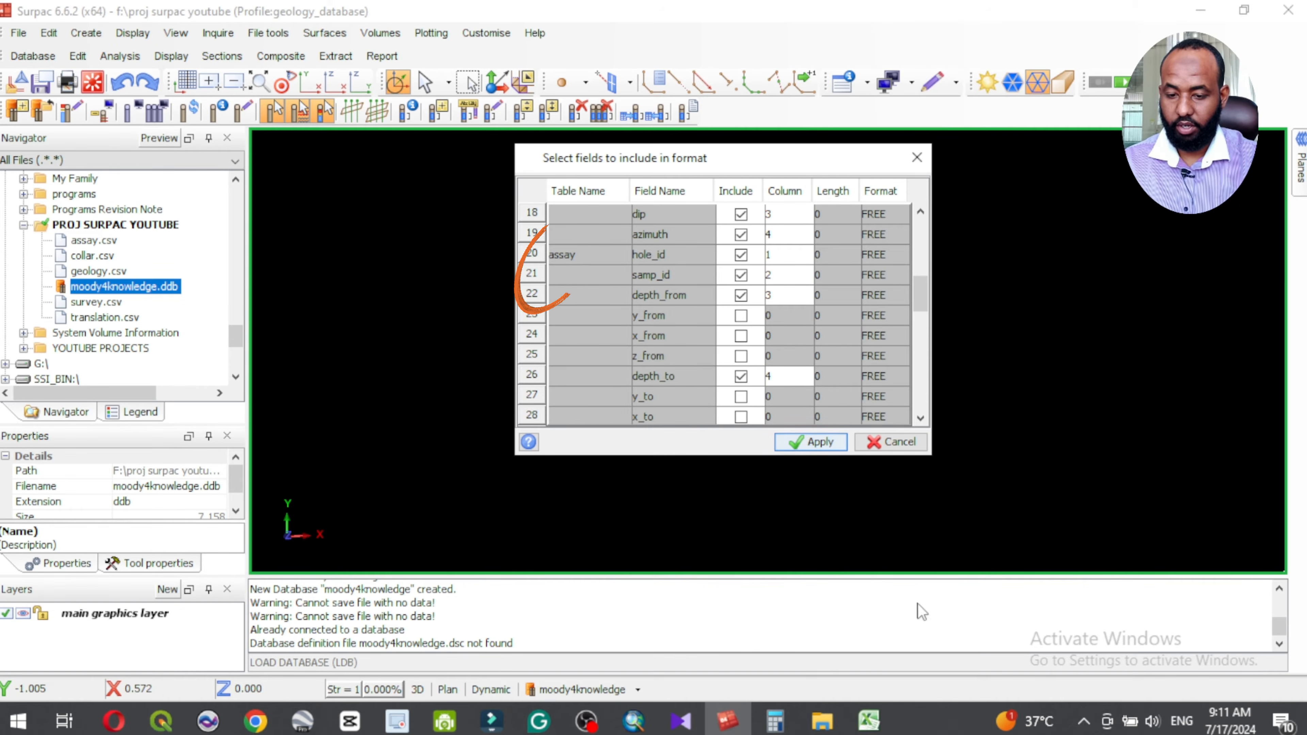
Step: Consult assay.csv in Excel, set the assay table's samp_id column to 0 and exclude that field from the format
{"action": "mouse_move", "coordinate": [868, 720]}
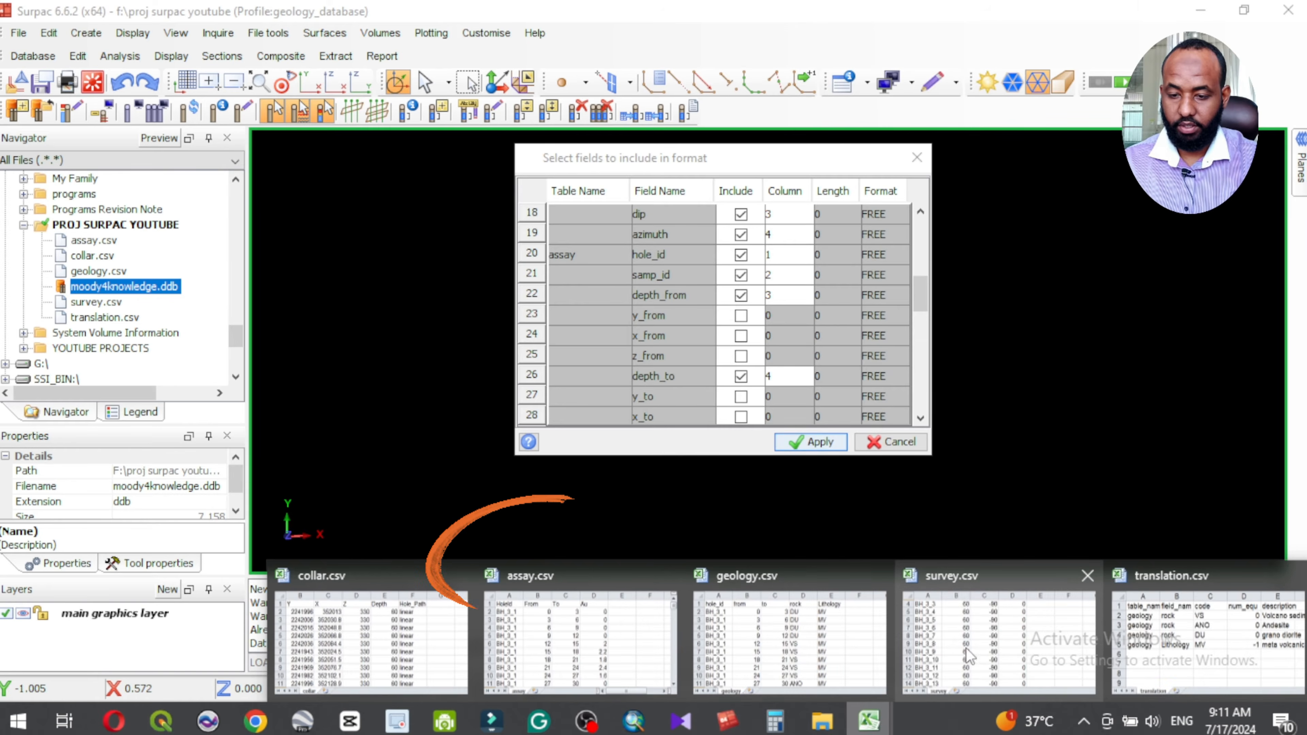
{"action": "left_click", "coordinate": [554, 625]}
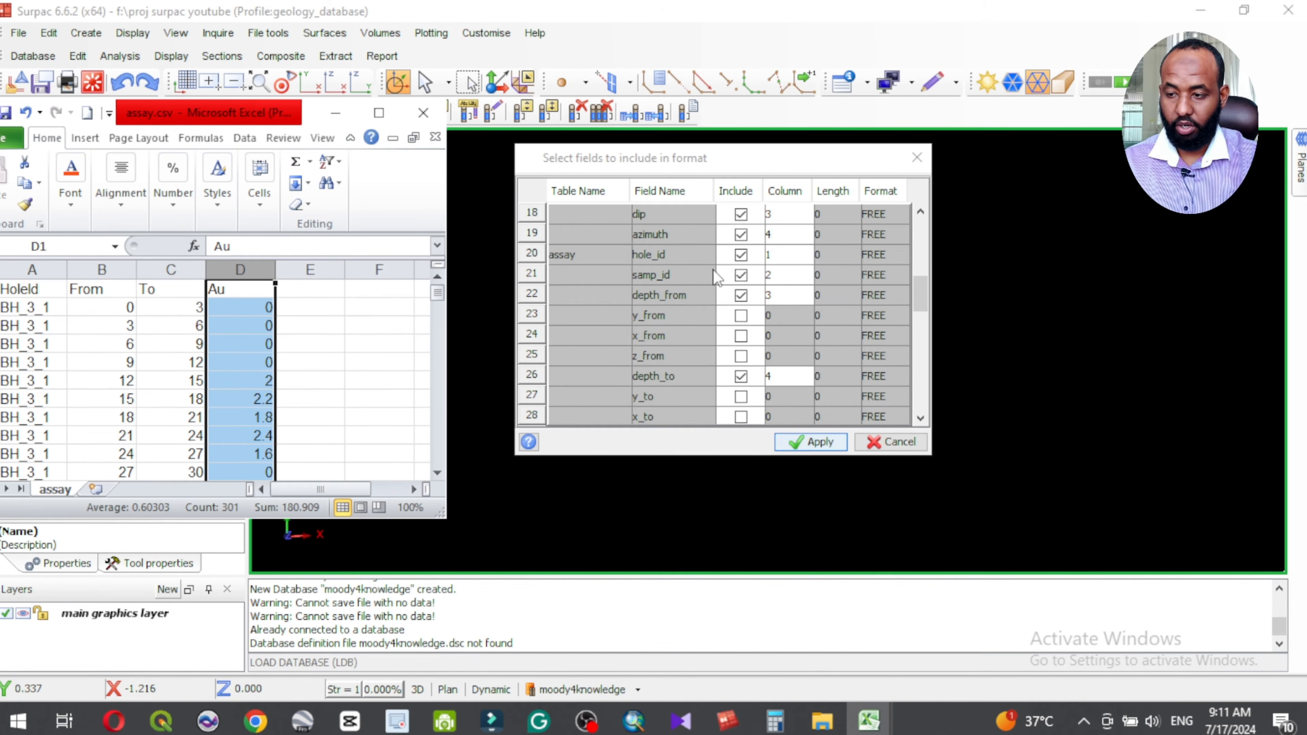
{"action": "double_click", "coordinate": [770, 276]}
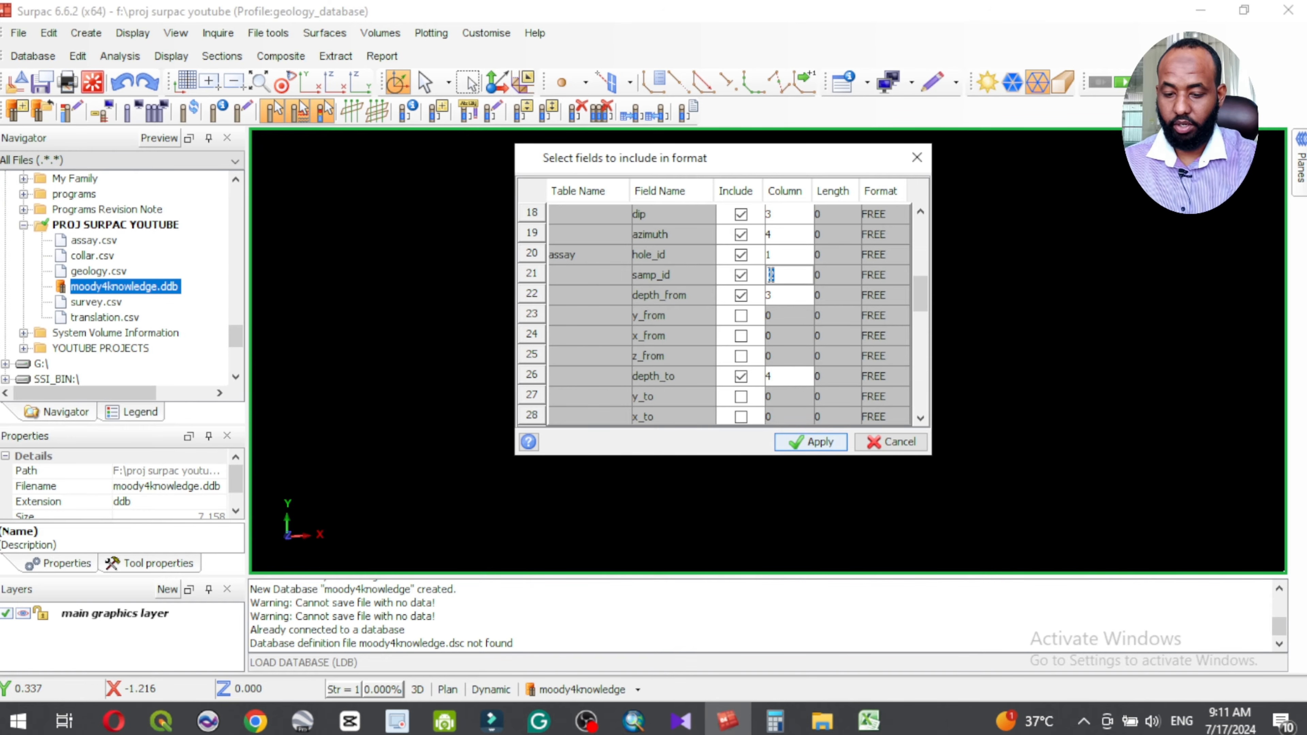
{"action": "left_click", "coordinate": [743, 275]}
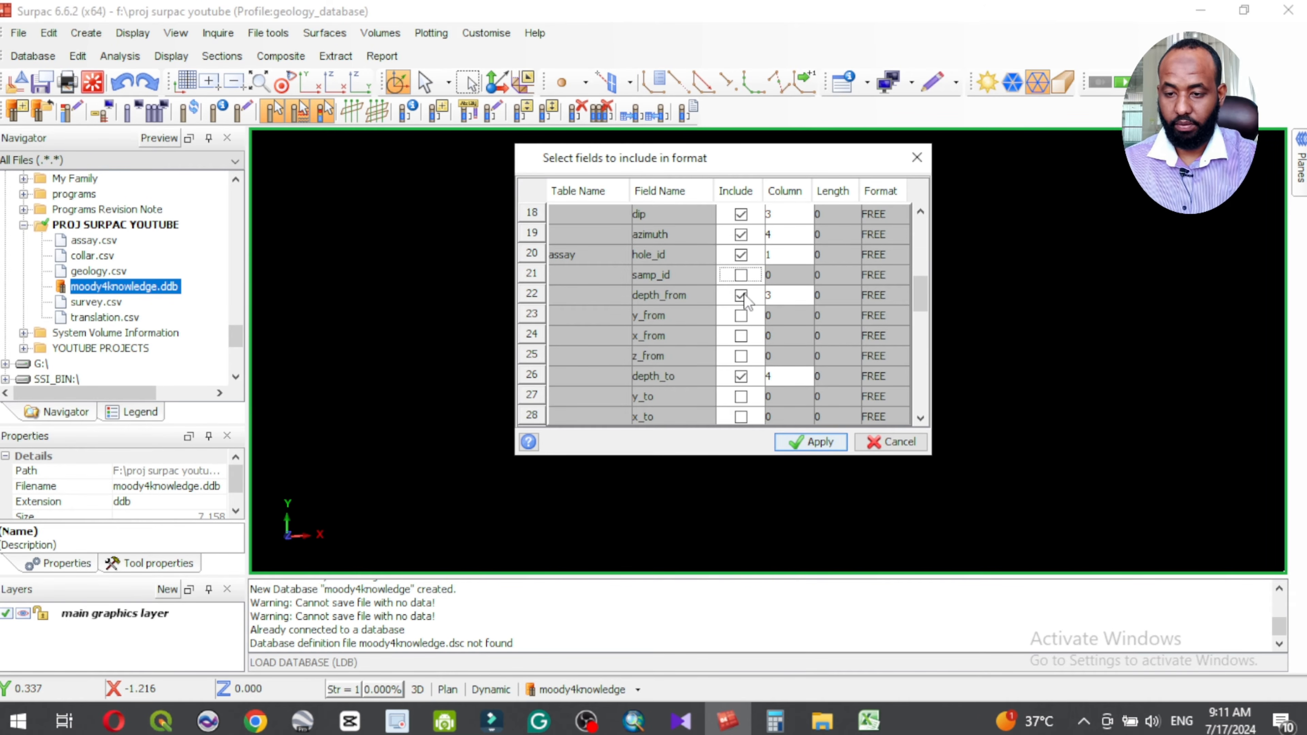
Step: Consult assay.csv in Excel and set the assay table's depth_from column to 2, depth_to to 3 and au to 4
{"action": "left_click", "coordinate": [868, 721]}
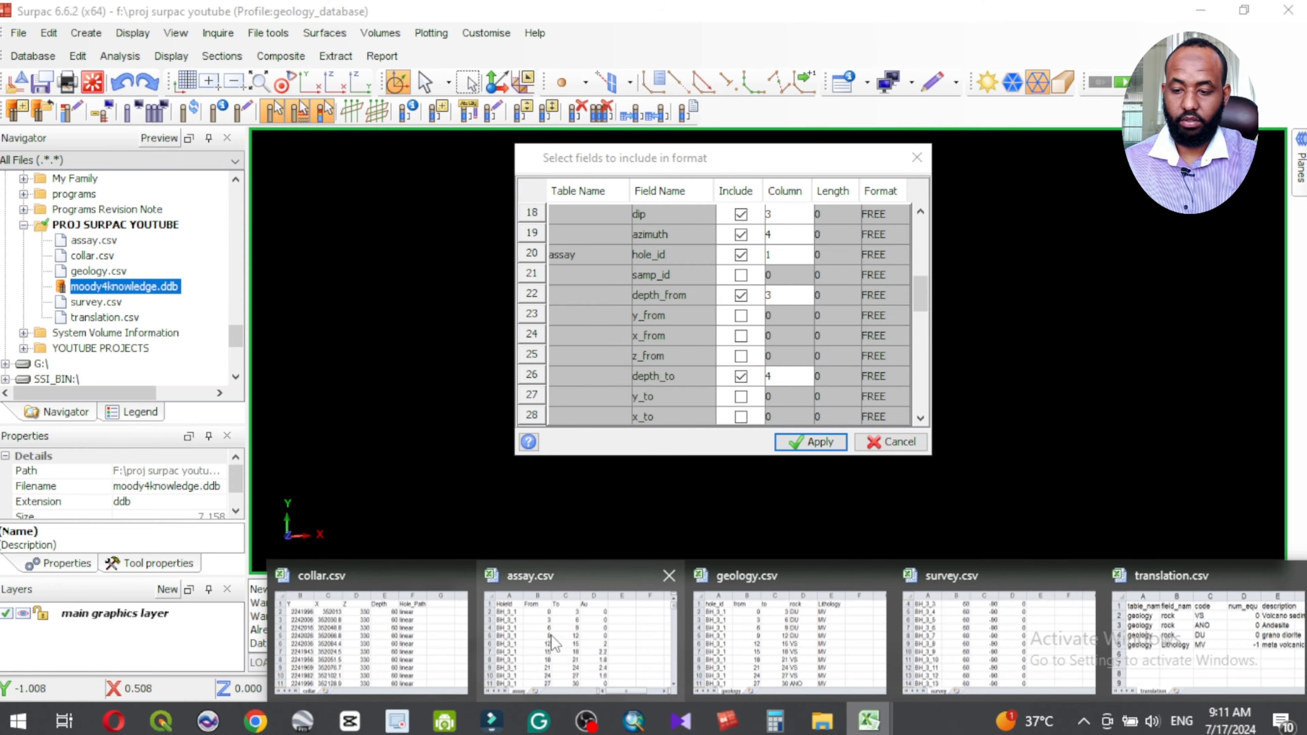
{"action": "left_click", "coordinate": [549, 621]}
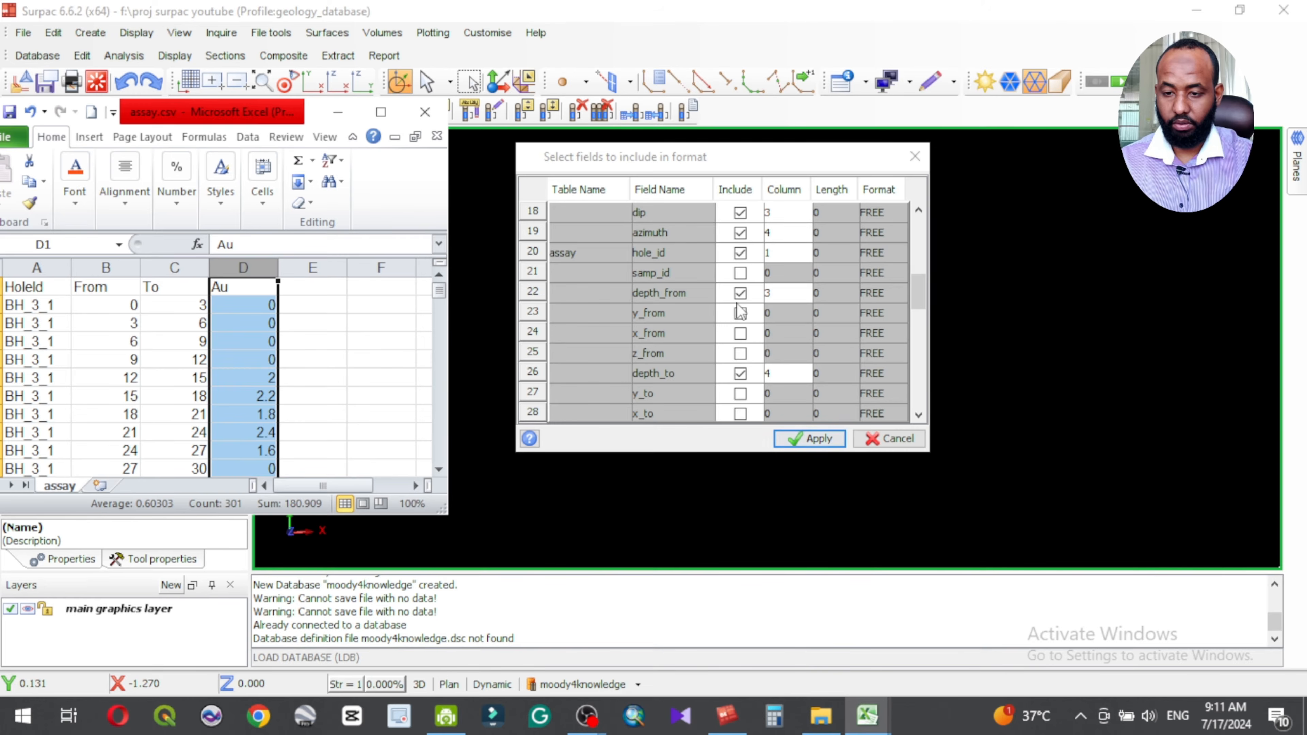
{"action": "left_click", "coordinate": [771, 293]}
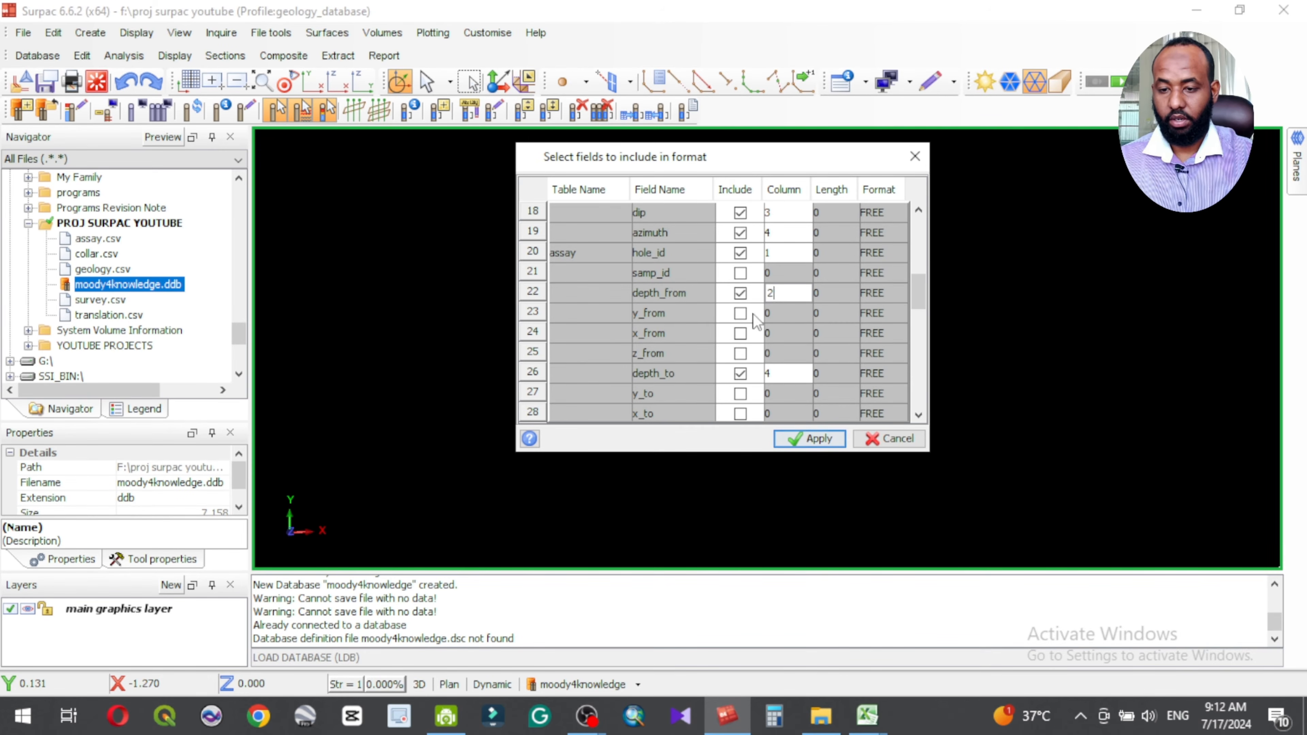
{"action": "scroll", "coordinate": [704, 332], "scroll_direction": "down", "scroll_amount": 1}
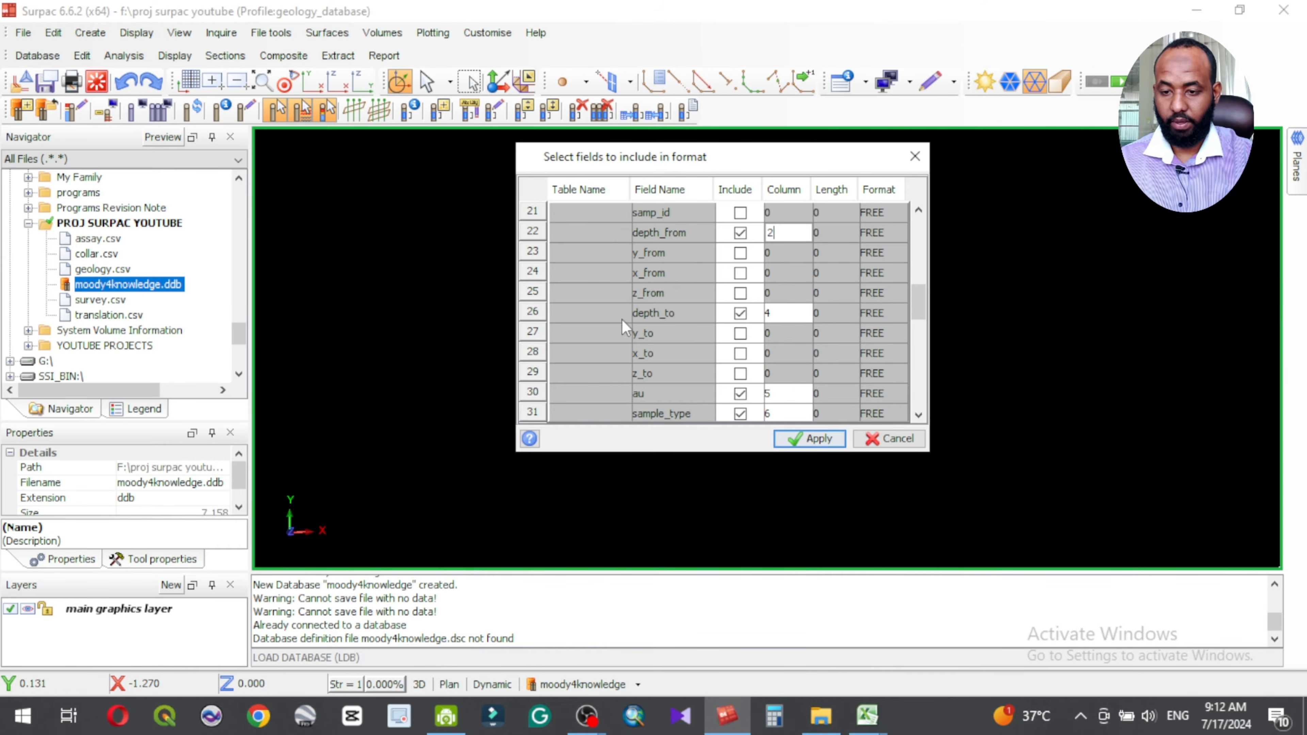
{"action": "left_click", "coordinate": [769, 314]}
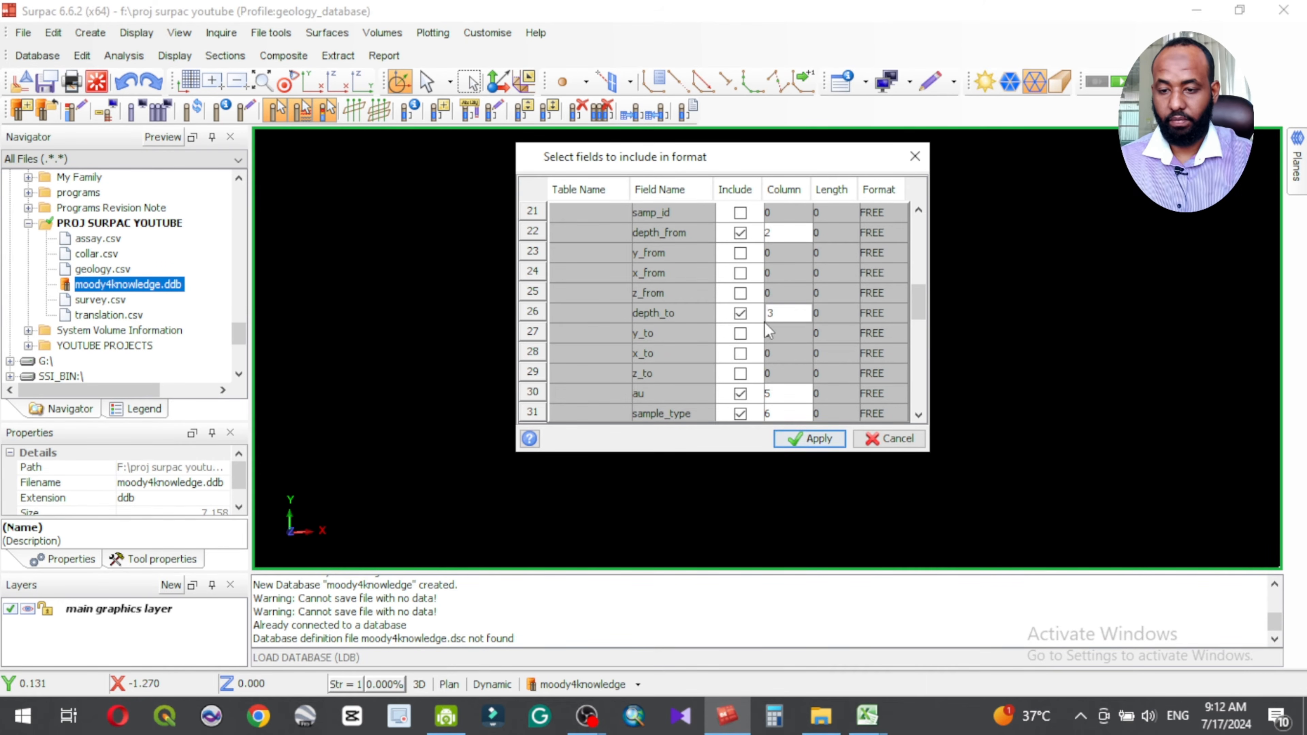
{"action": "scroll", "coordinate": [744, 367], "scroll_direction": "down", "scroll_amount": 2}
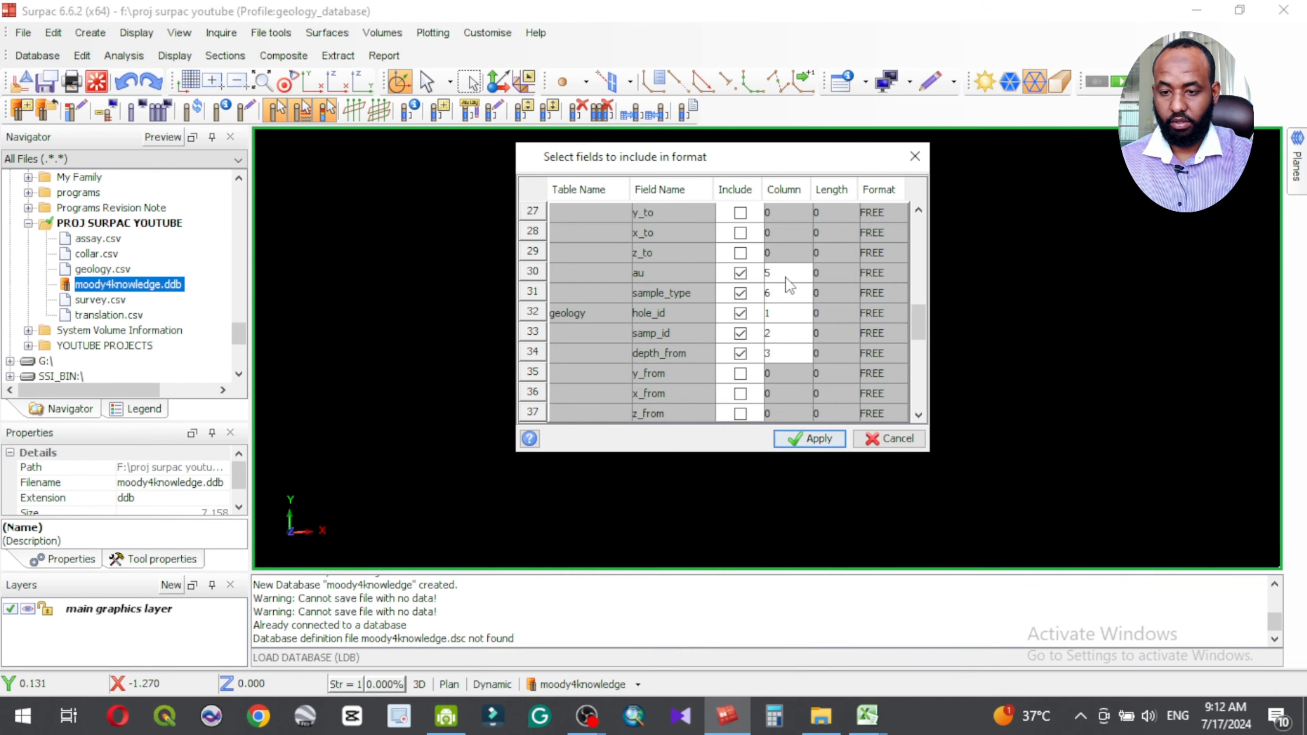
{"action": "left_click", "coordinate": [772, 274]}
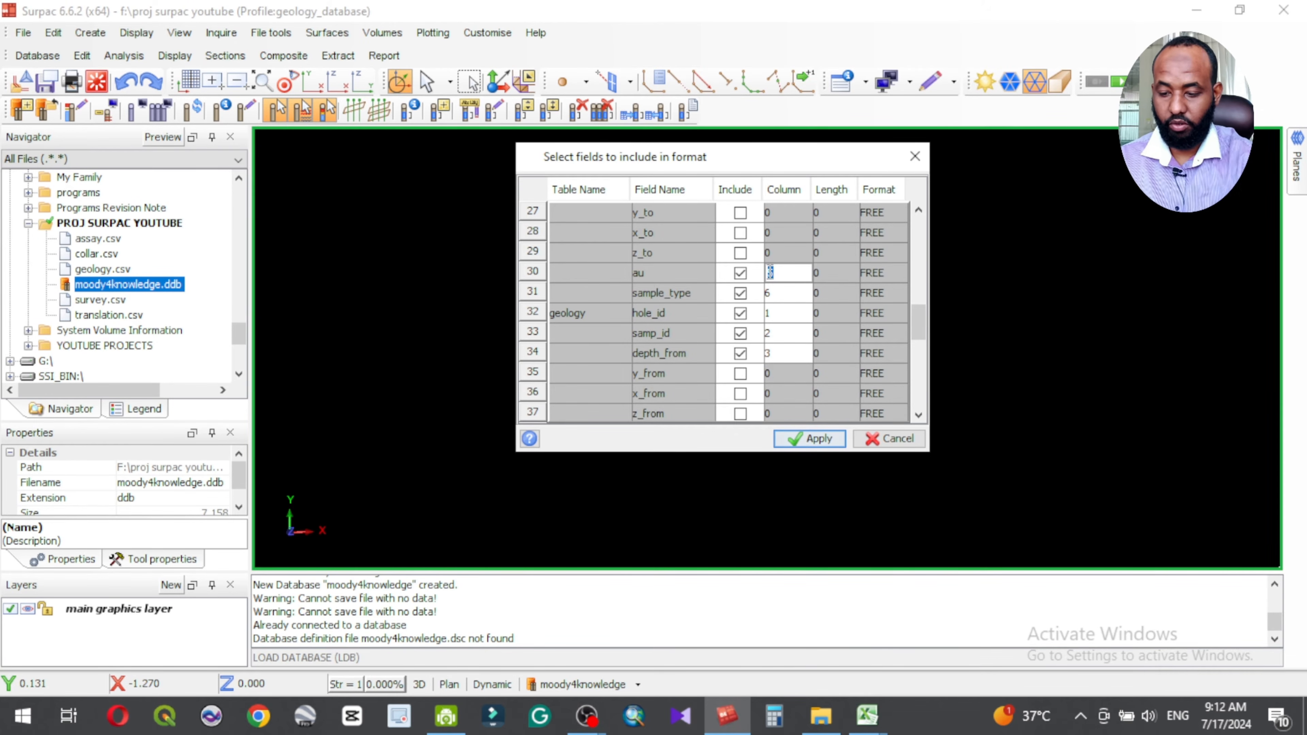
{"action": "type", "text": "4"}
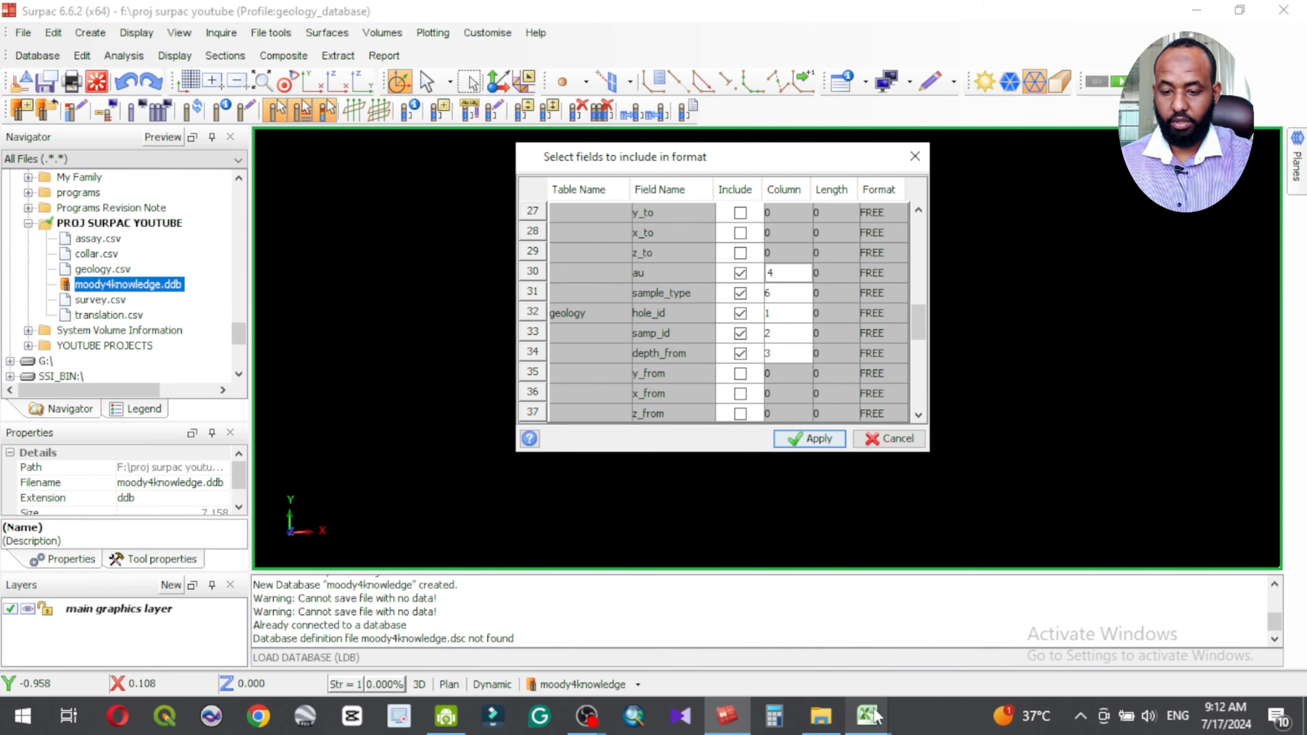
Step: Check the columns of assay.csv in Excel, set the assay table's sample_type column to 0 and exclude that field from the format
{"action": "mouse_move", "coordinate": [864, 702]}
{"action": "left_click", "coordinate": [649, 628]}
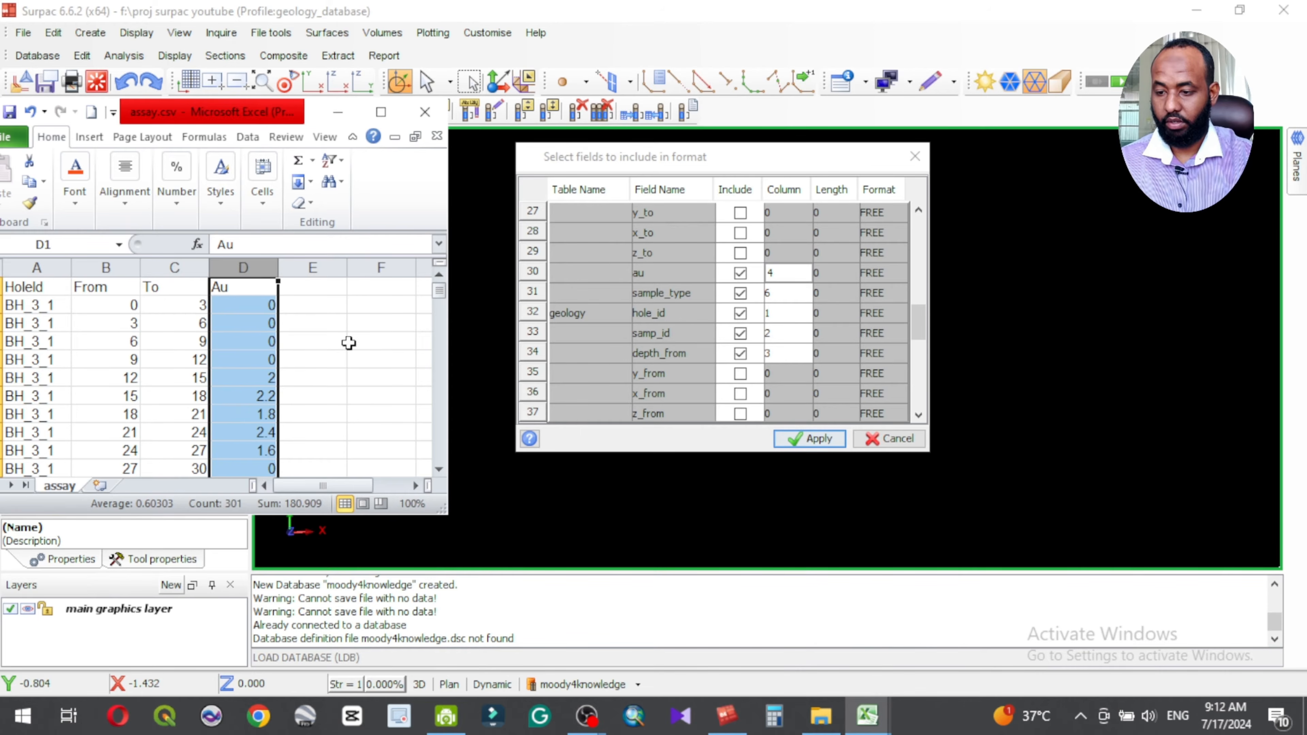
{"action": "left_click", "coordinate": [380, 111]}
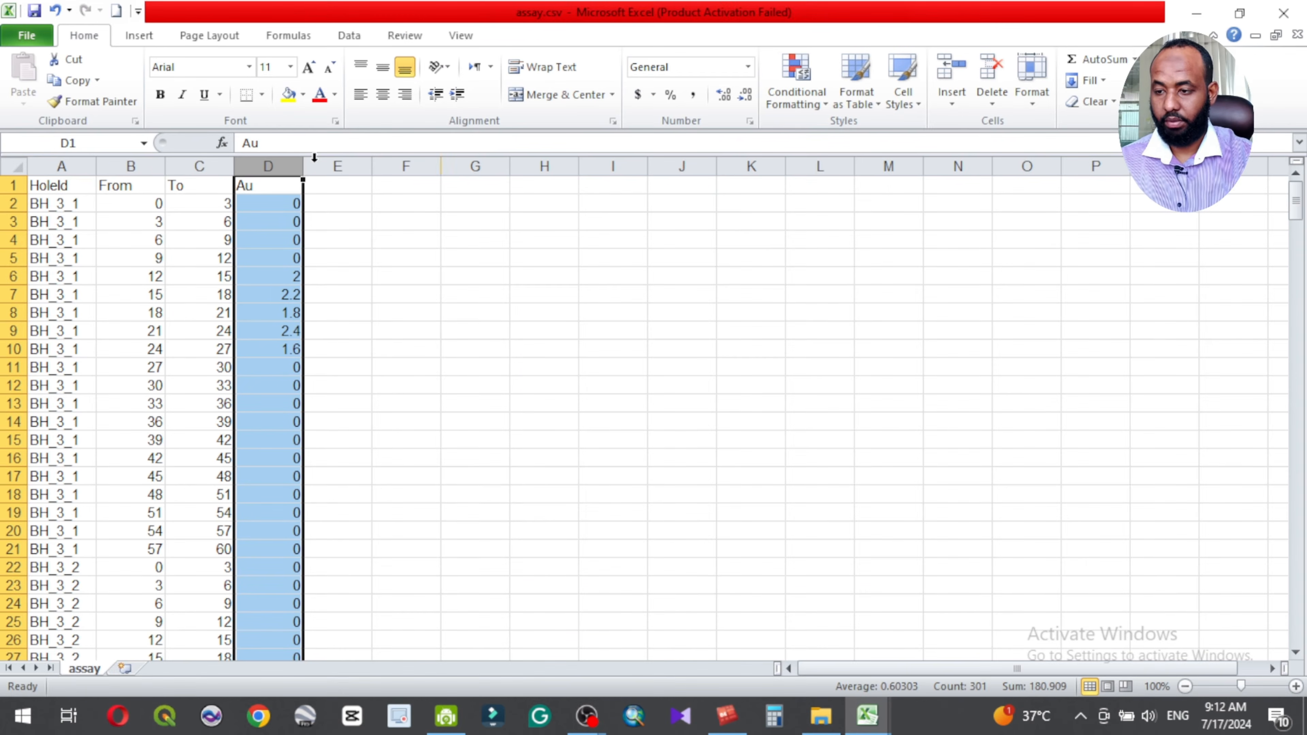
{"action": "left_click", "coordinate": [1199, 14]}
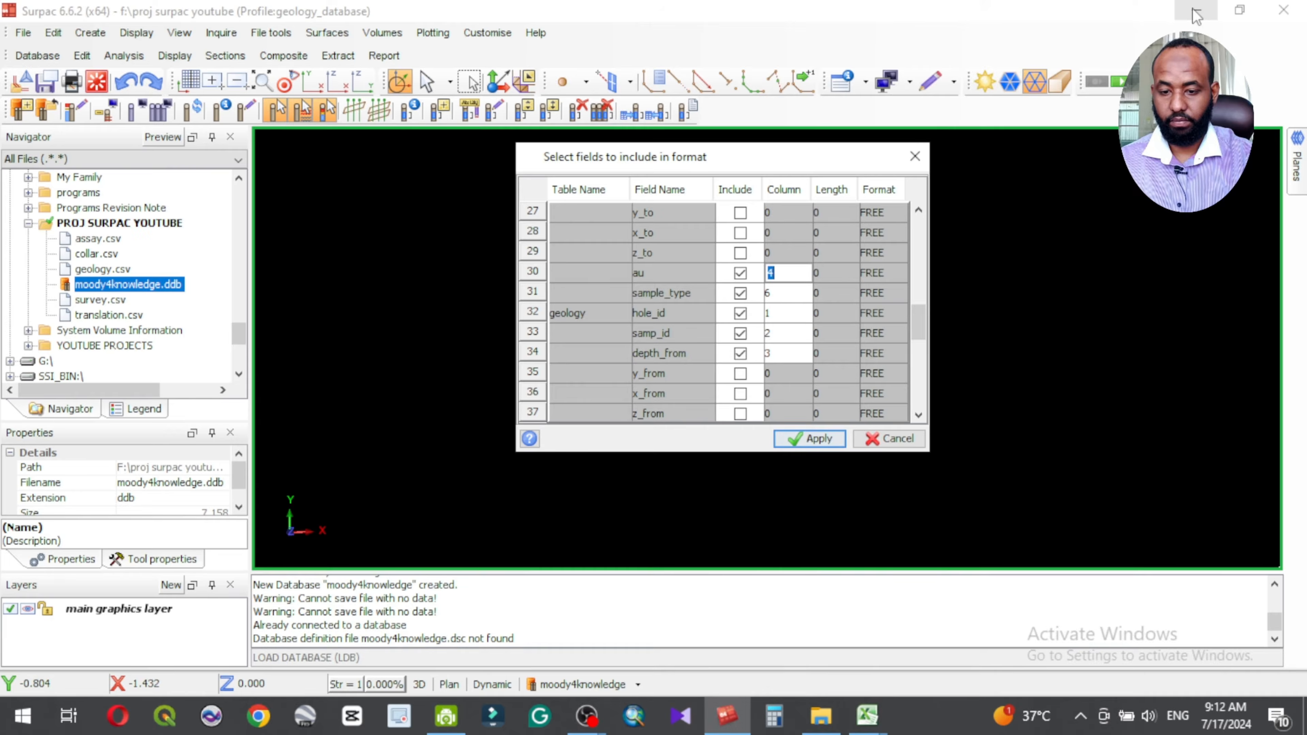
{"action": "left_click", "coordinate": [770, 292]}
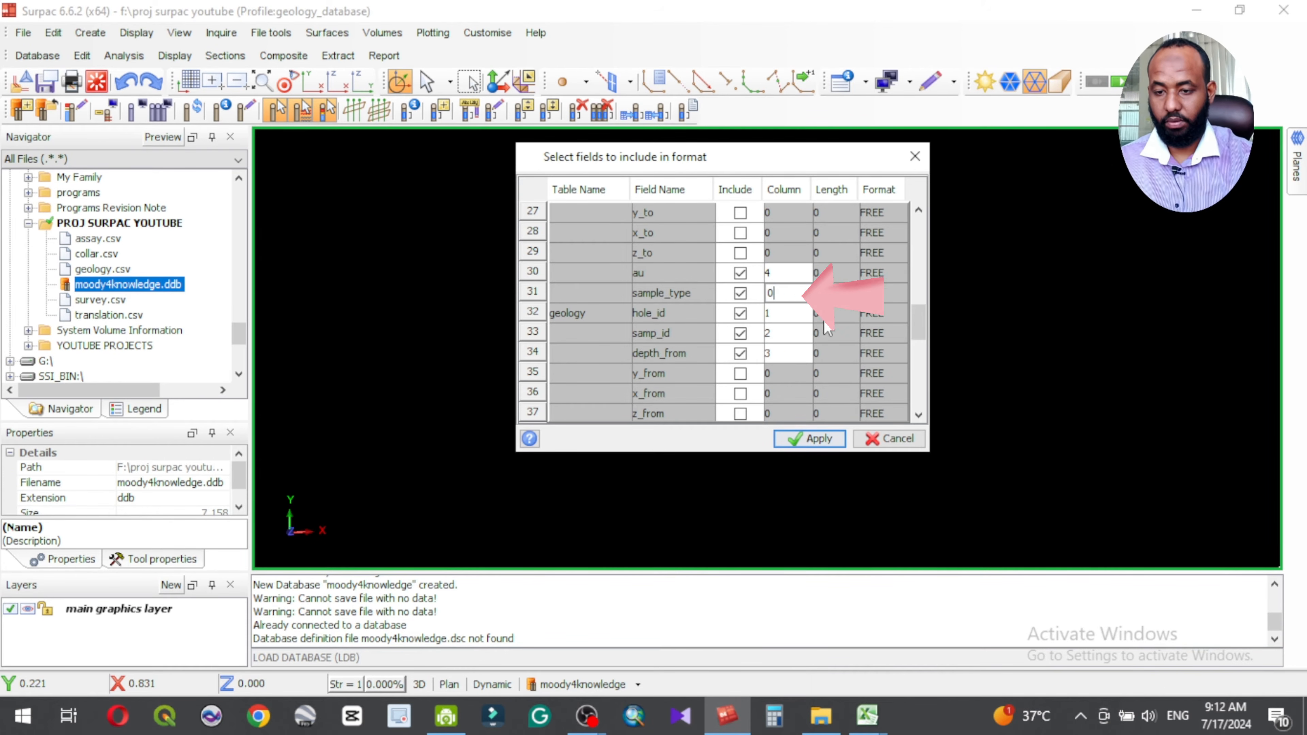
{"action": "left_click", "coordinate": [740, 294]}
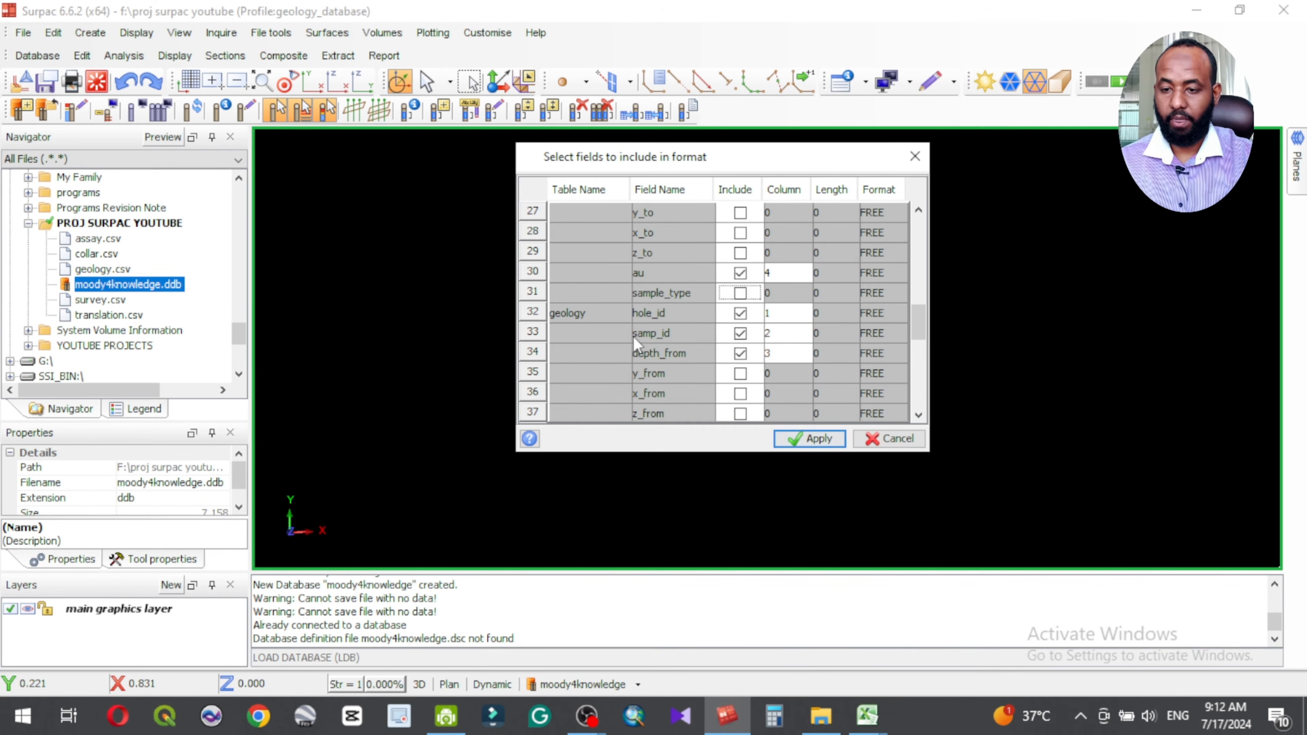
Step: Consult geology.csv in Excel, set the geology table's samp_id column to 0 and exclude that field from the format
{"action": "scroll", "coordinate": [636, 343], "scroll_direction": "down", "scroll_amount": 1}
{"action": "scroll", "coordinate": [635, 339], "scroll_direction": "down", "scroll_amount": 1}
{"action": "scroll", "coordinate": [620, 272], "scroll_direction": "up", "scroll_amount": 1}
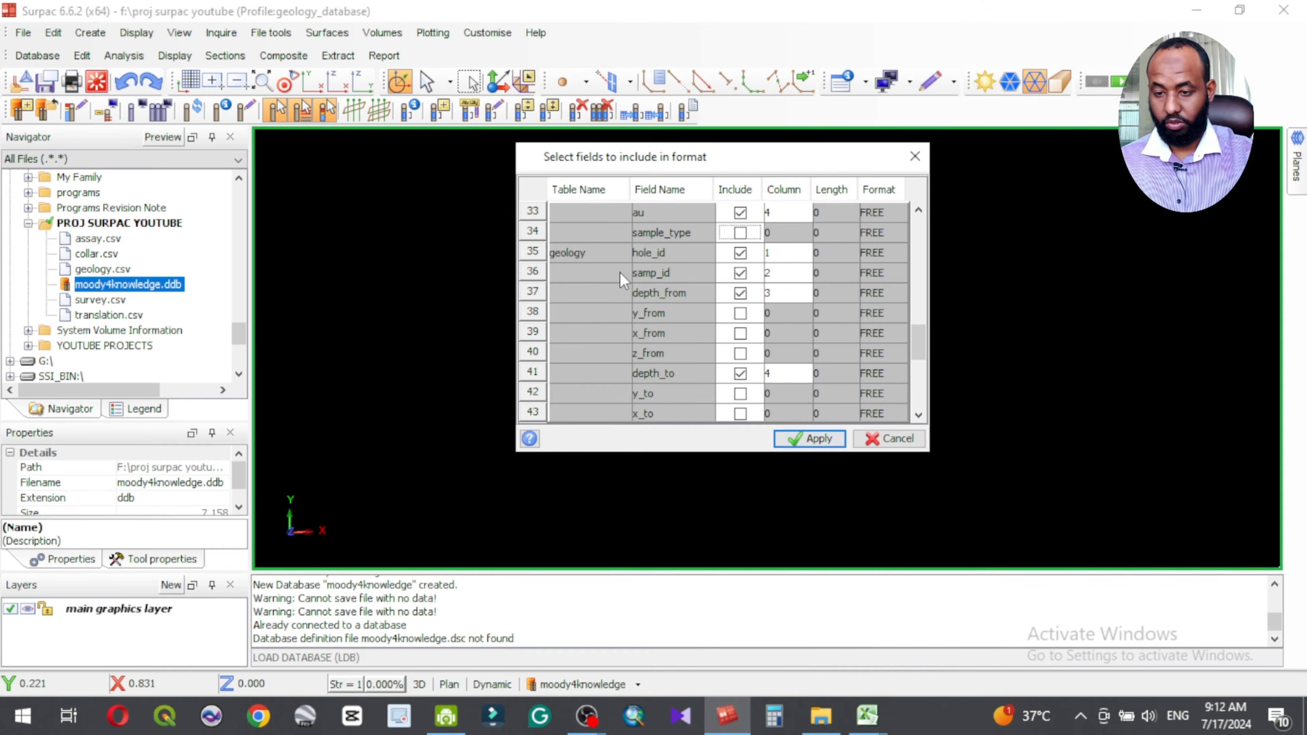
{"action": "mouse_move", "coordinate": [866, 715]}
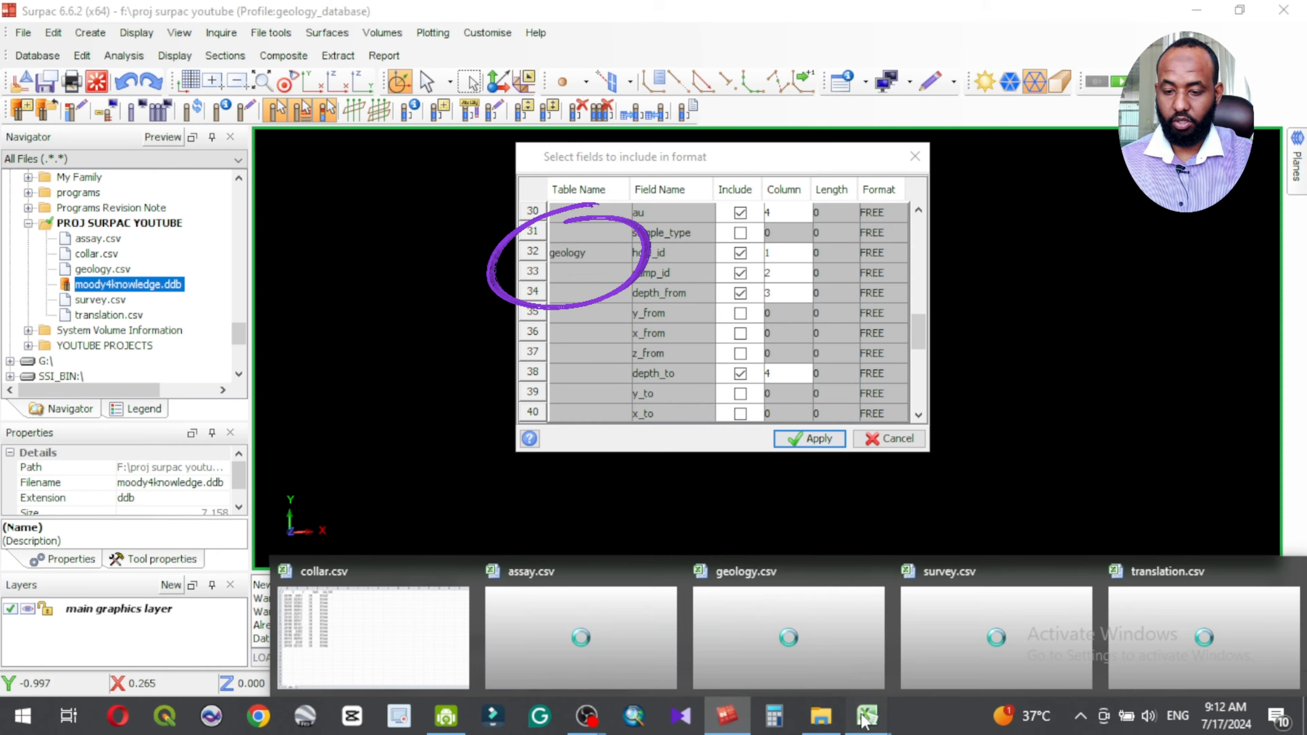
{"action": "left_click", "coordinate": [581, 638]}
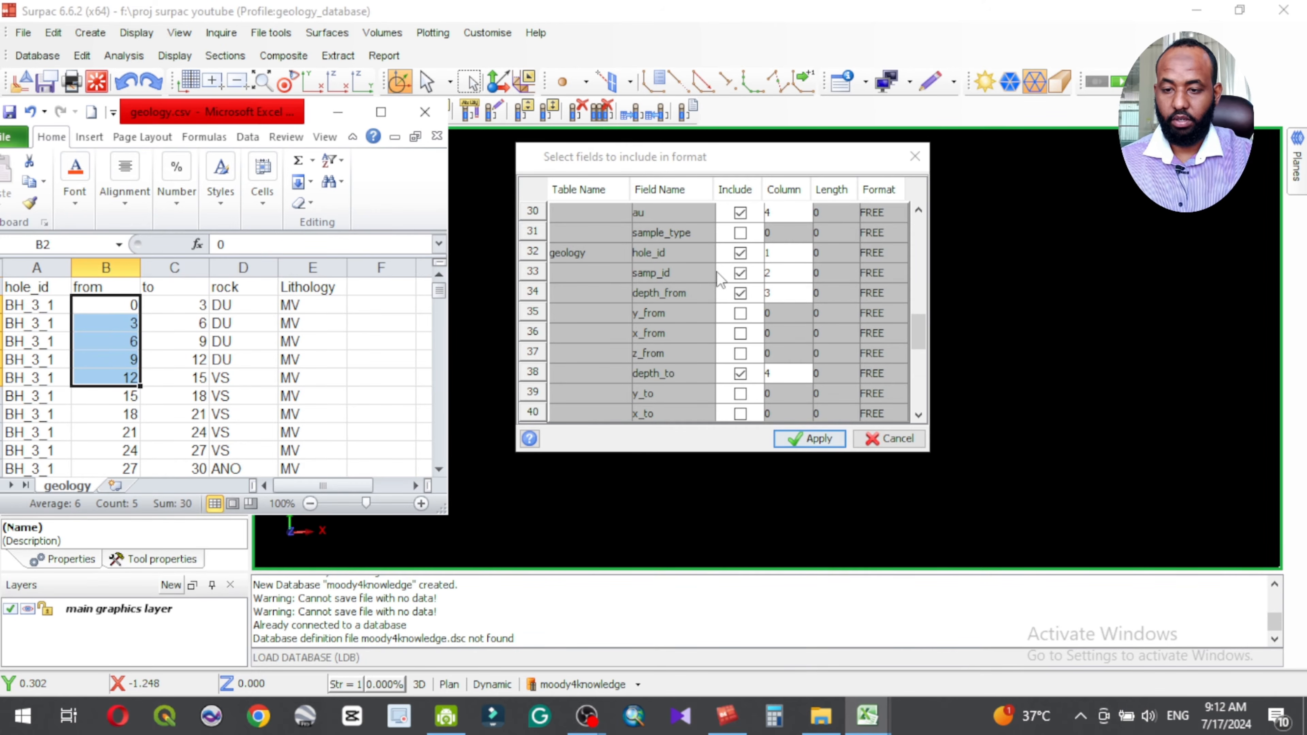
{"action": "left_click", "coordinate": [742, 280]}
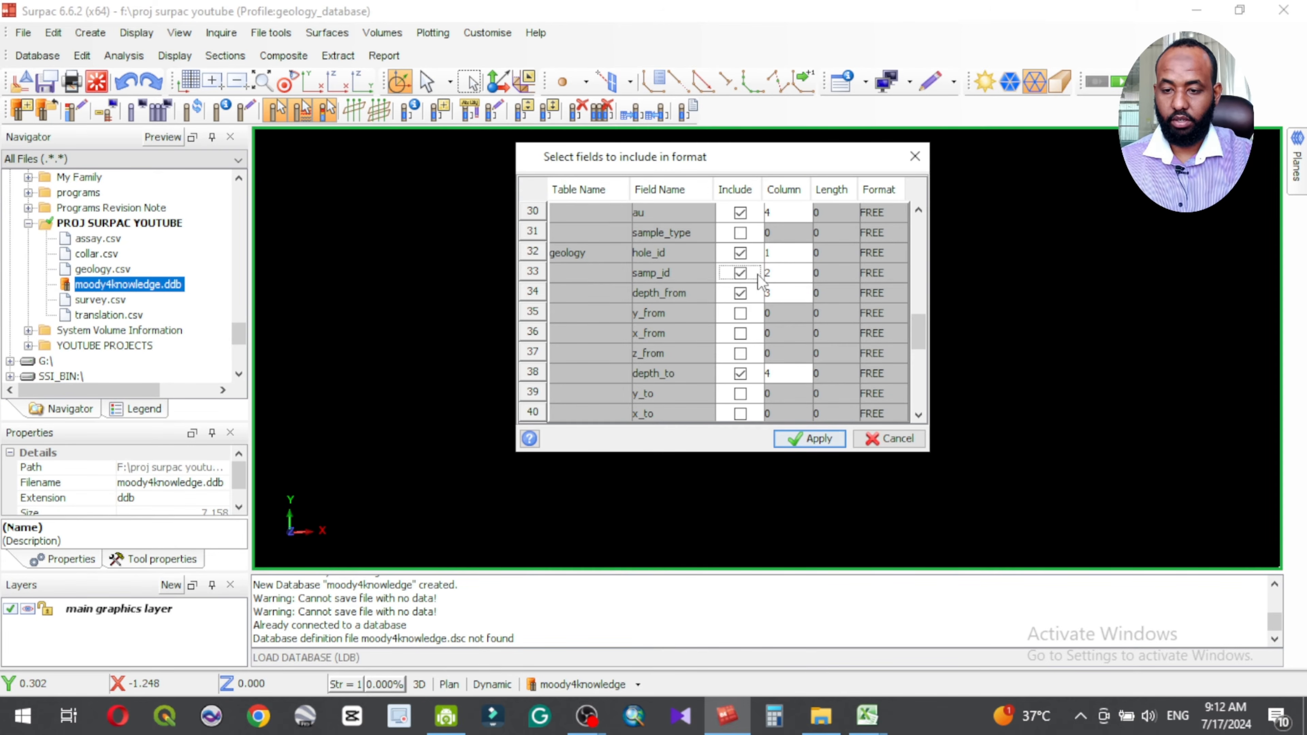
{"action": "left_click", "coordinate": [771, 275]}
{"action": "type", "text": "0"}
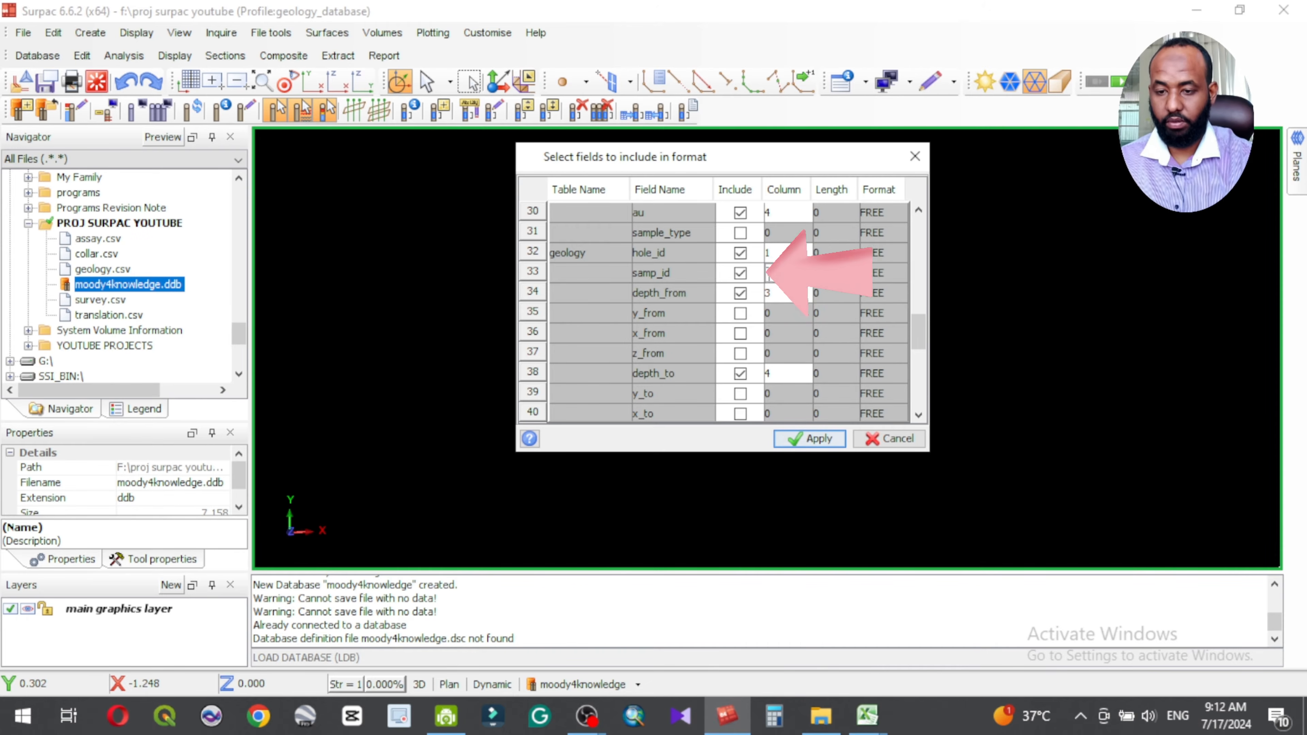
{"action": "left_click", "coordinate": [741, 273]}
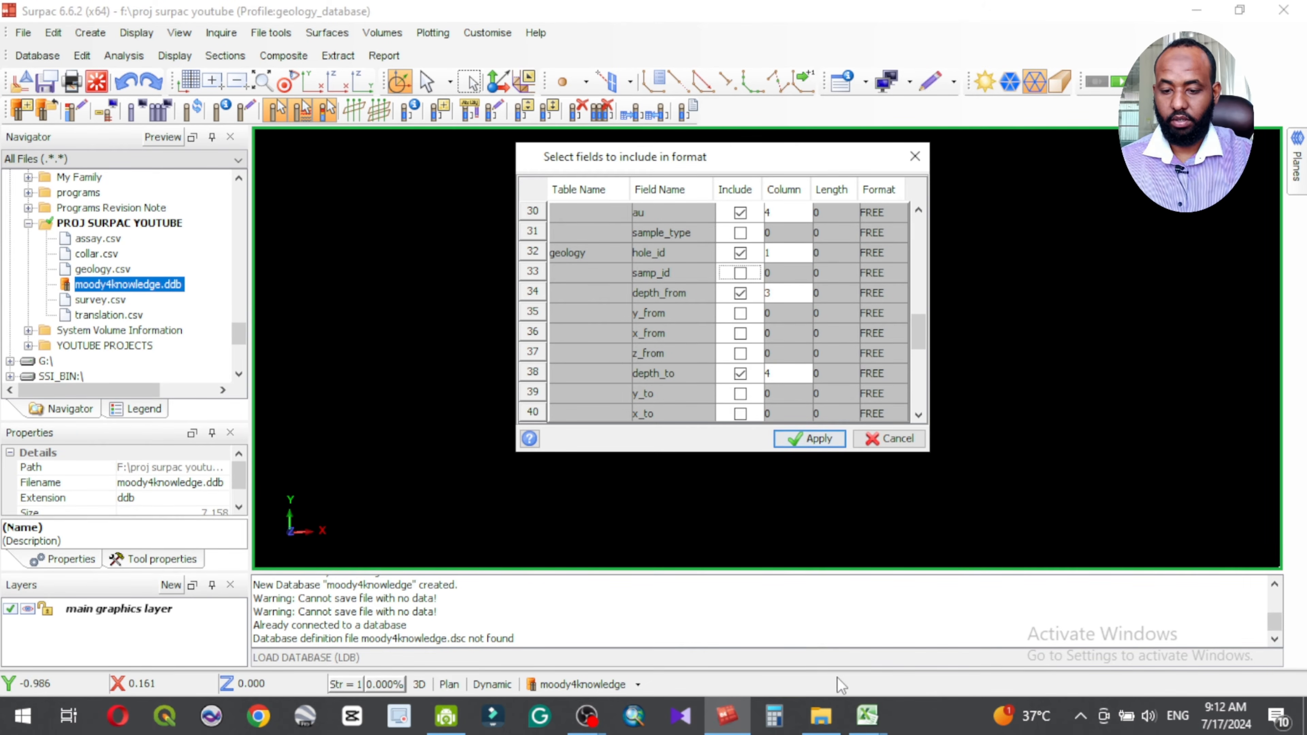
Step: Compare with geology.csv in Excel and set the geology table's depth_from column to 2 and depth_to column to 3
{"action": "mouse_move", "coordinate": [867, 715]}
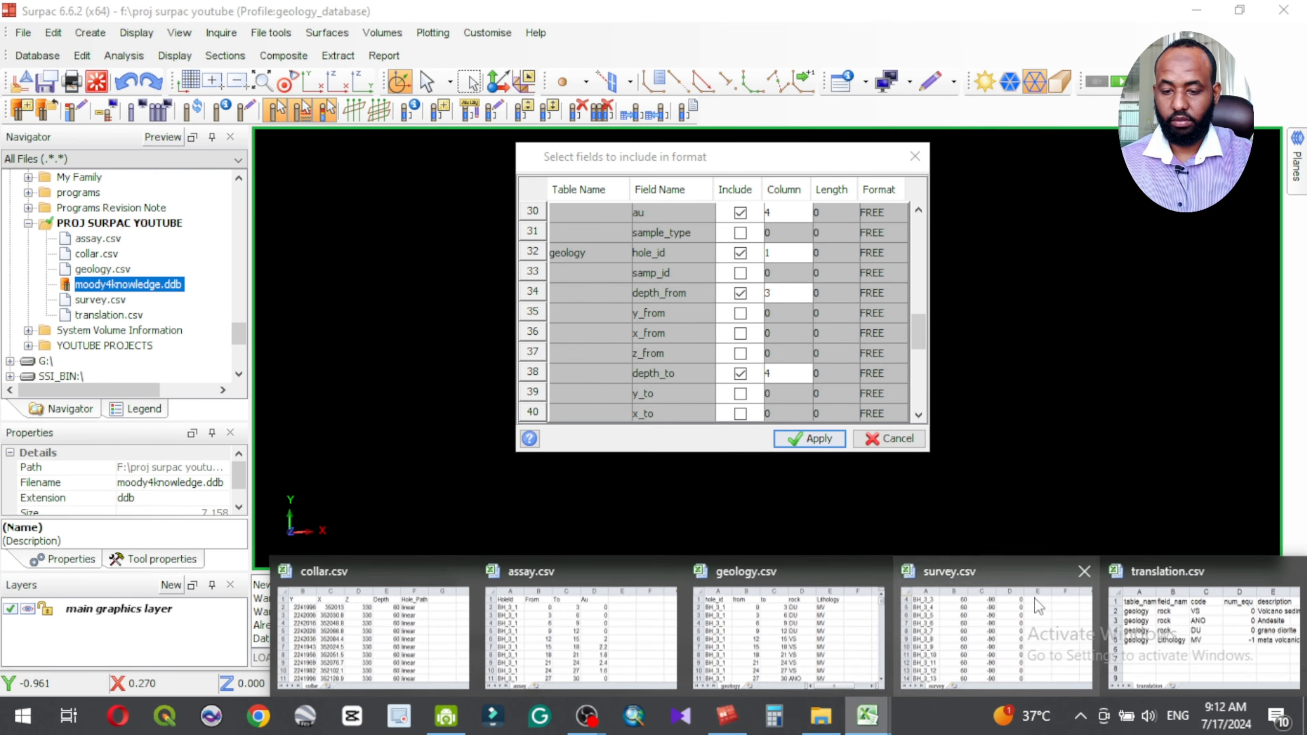
{"action": "left_click", "coordinate": [772, 641]}
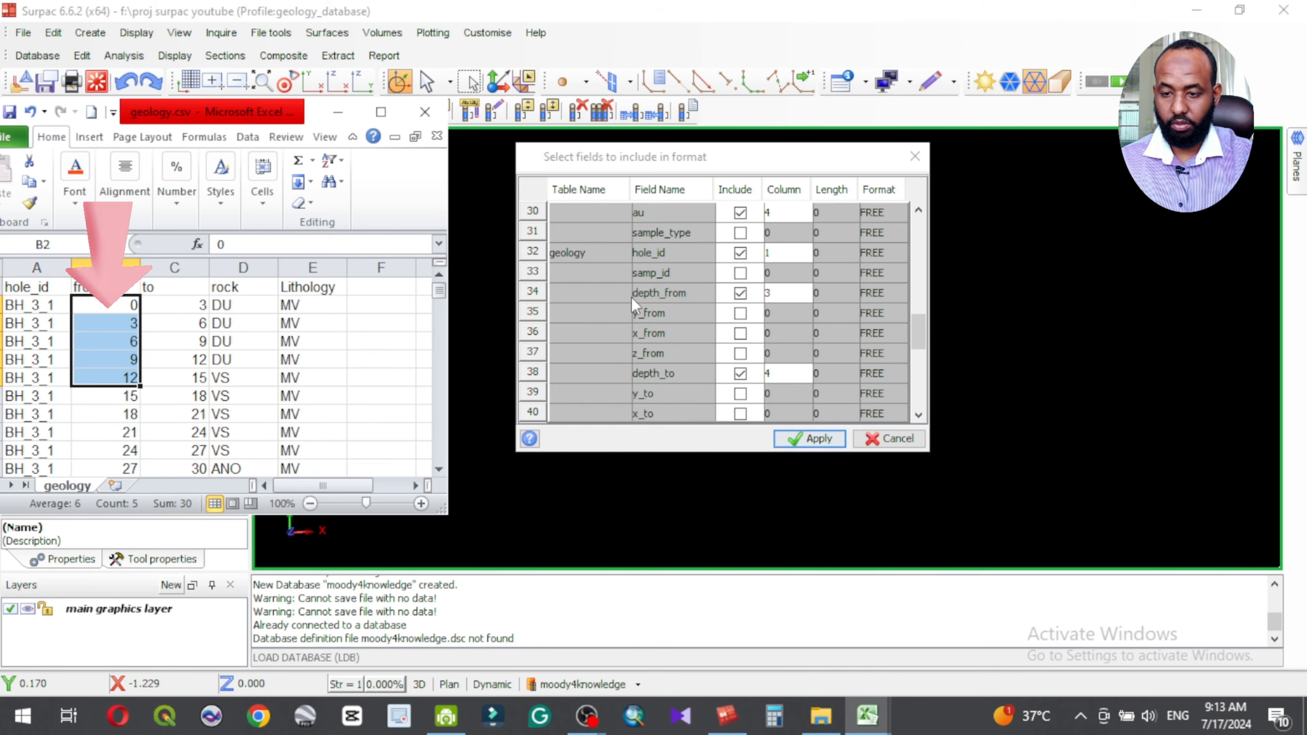
{"action": "left_click", "coordinate": [768, 297]}
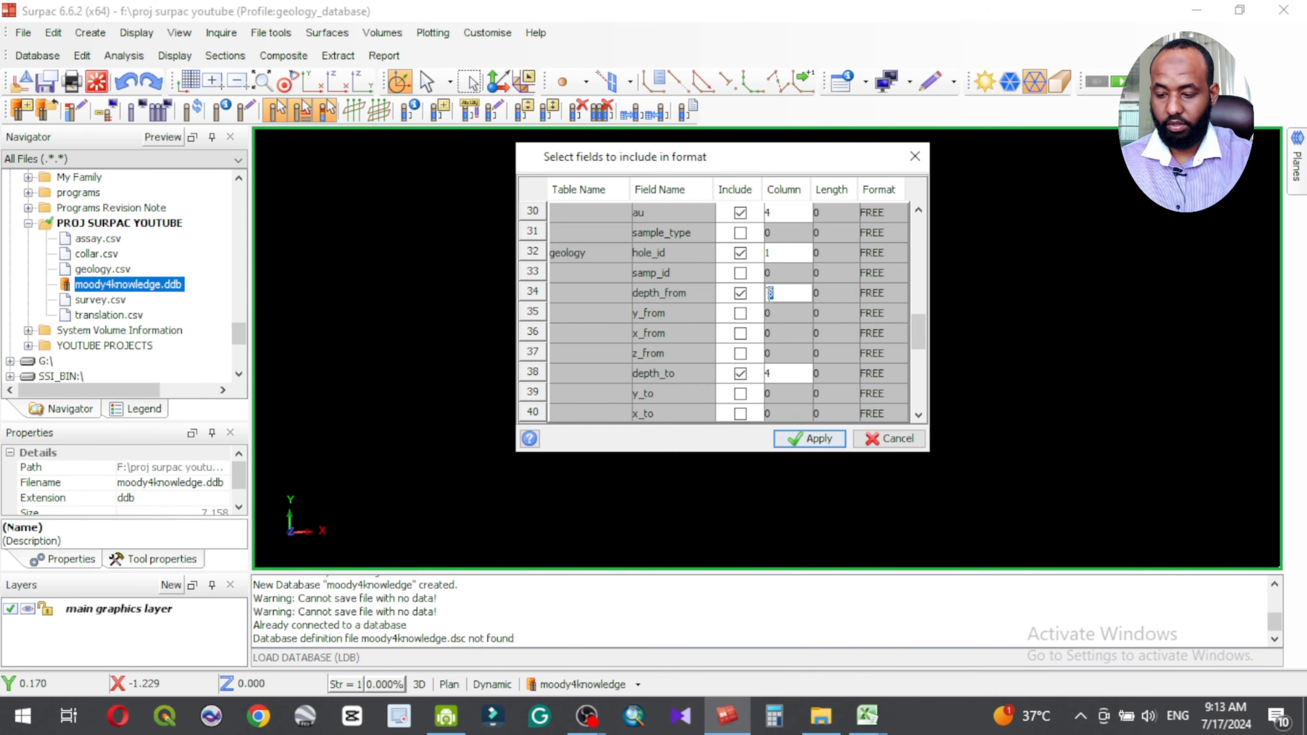
{"action": "type", "text": "2"}
{"action": "scroll", "coordinate": [787, 391], "scroll_direction": "down", "scroll_amount": 1}
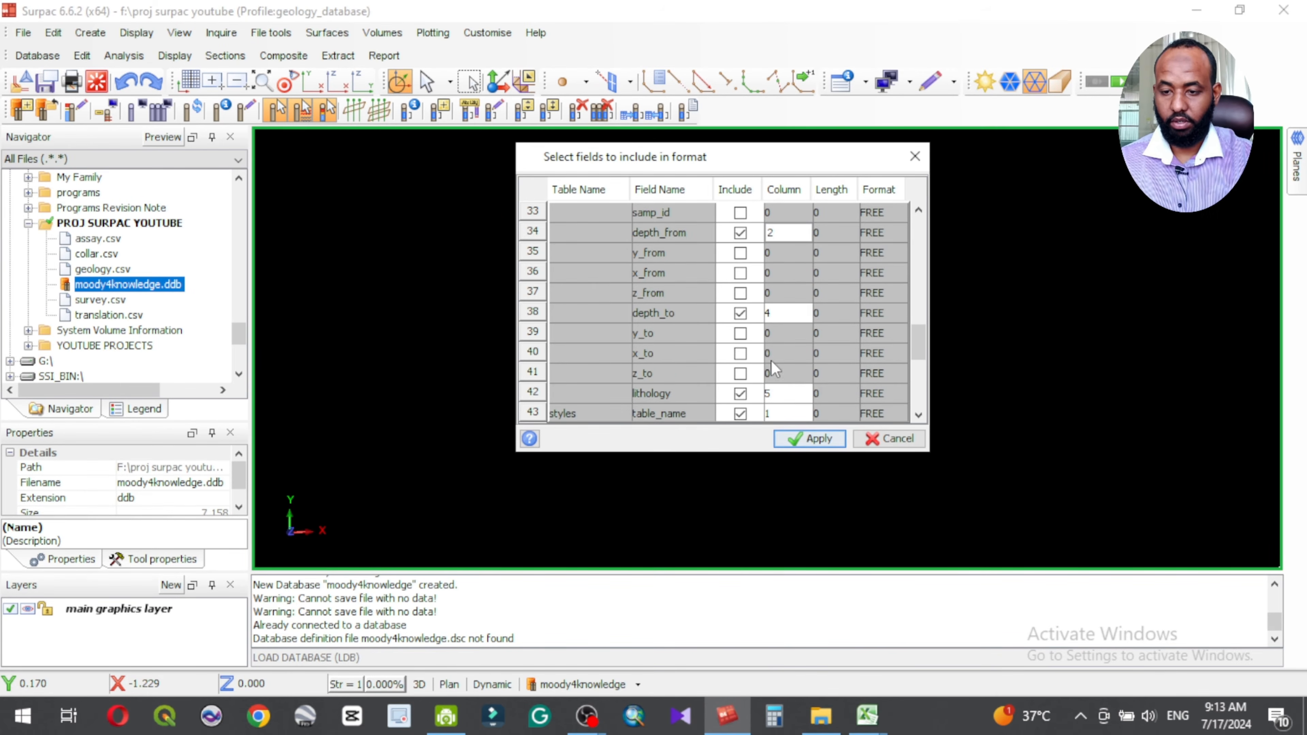
{"action": "double_click", "coordinate": [772, 314]}
{"action": "type", "text": "3"}
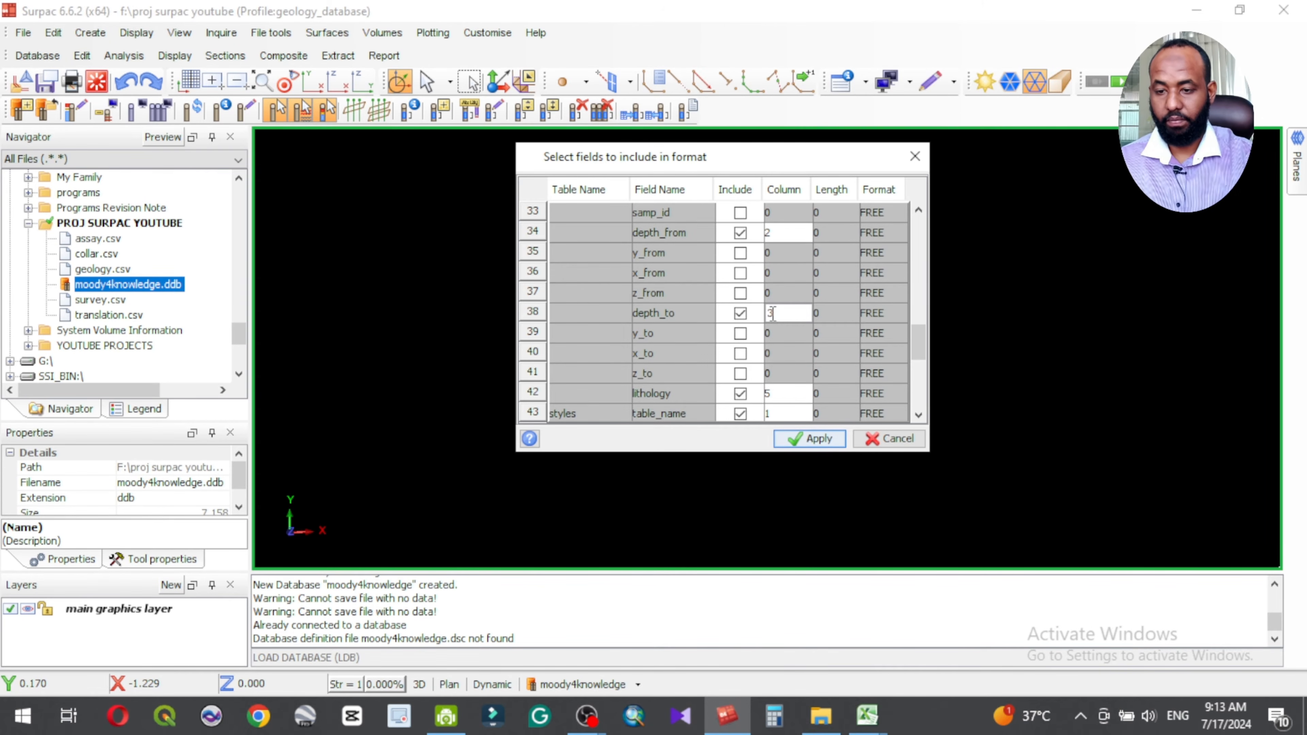
Step: Consult geology.csv in Excel, set the geology table's lithology column to 4 and apply the format's field selection
{"action": "scroll", "coordinate": [785, 360], "scroll_direction": "down", "scroll_amount": 3}
{"action": "scroll", "coordinate": [784, 332], "scroll_direction": "up", "scroll_amount": 2}
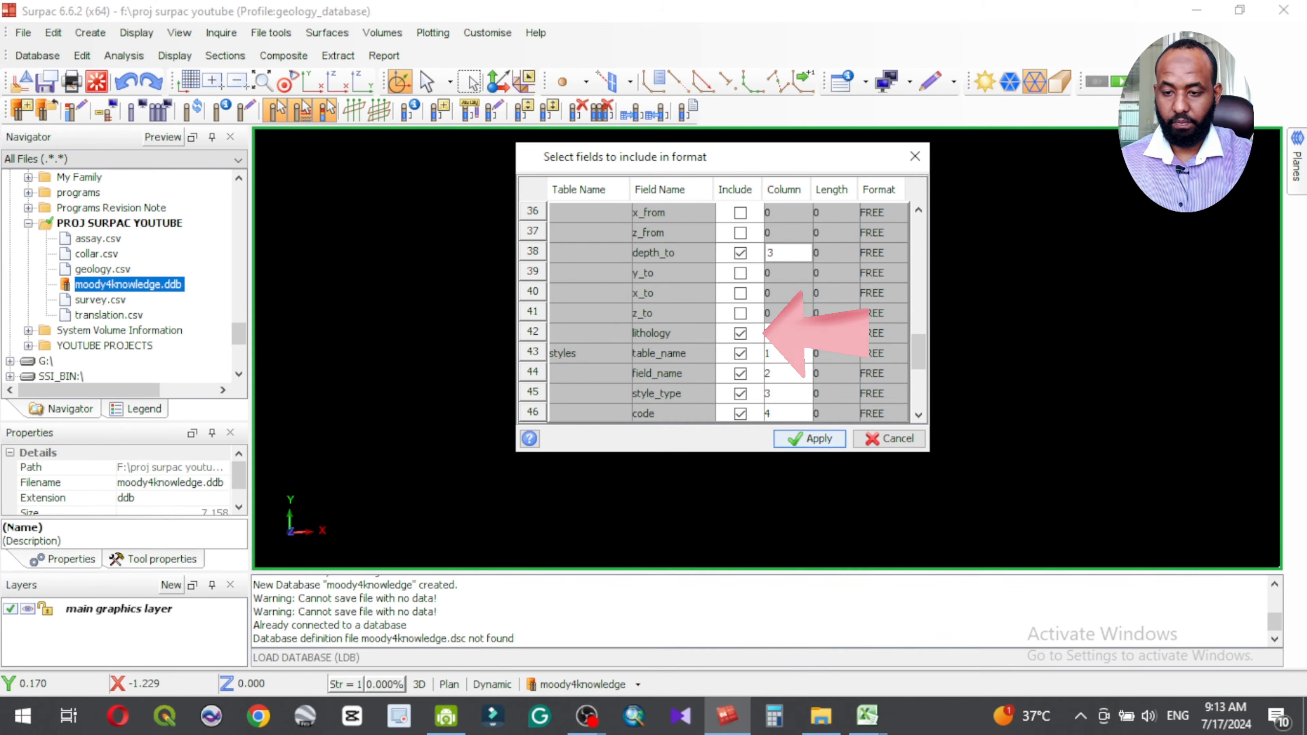
{"action": "left_click", "coordinate": [866, 726]}
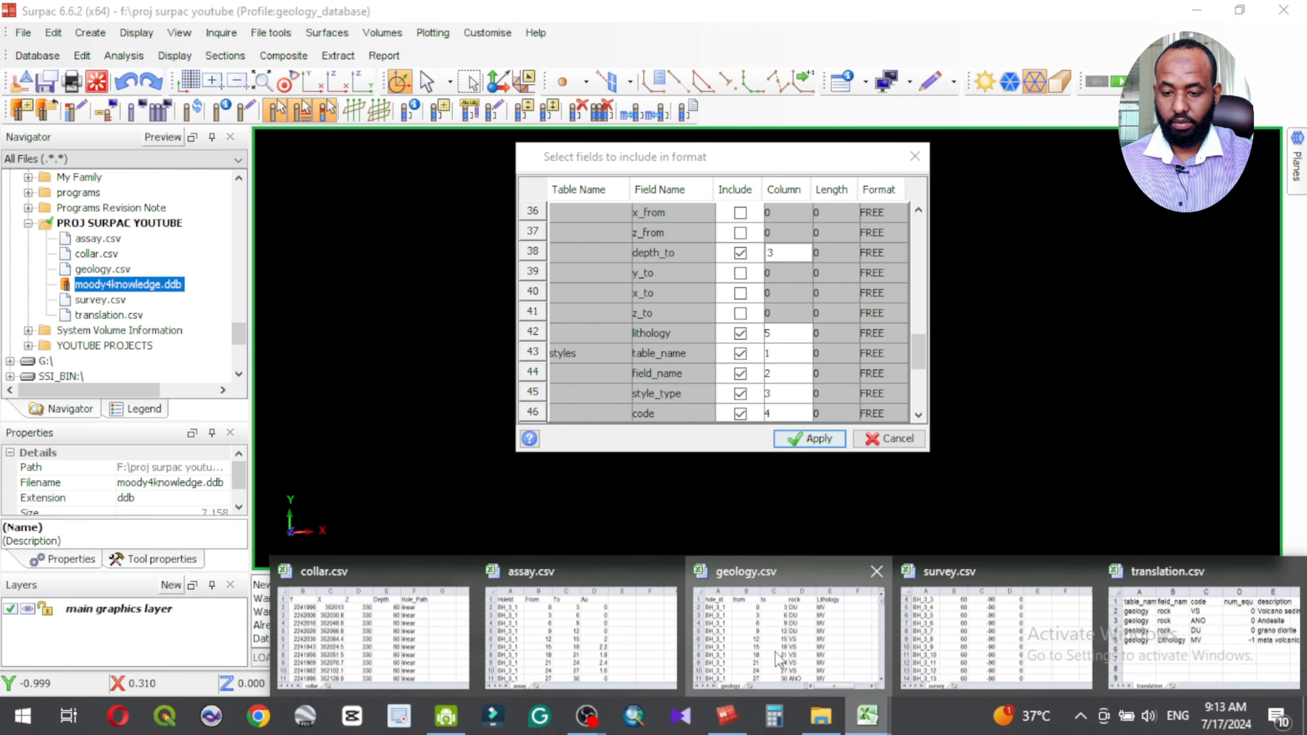
{"action": "left_click", "coordinate": [788, 639]}
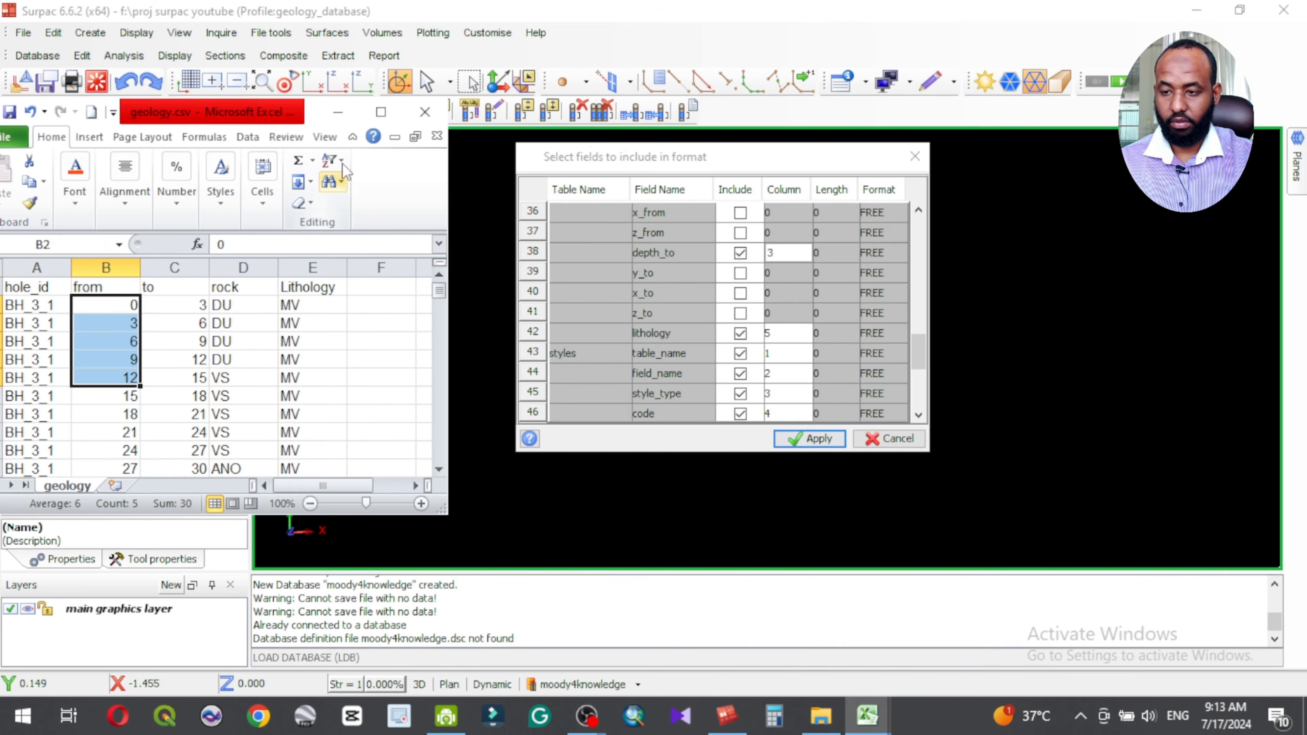
{"action": "left_click", "coordinate": [789, 380]}
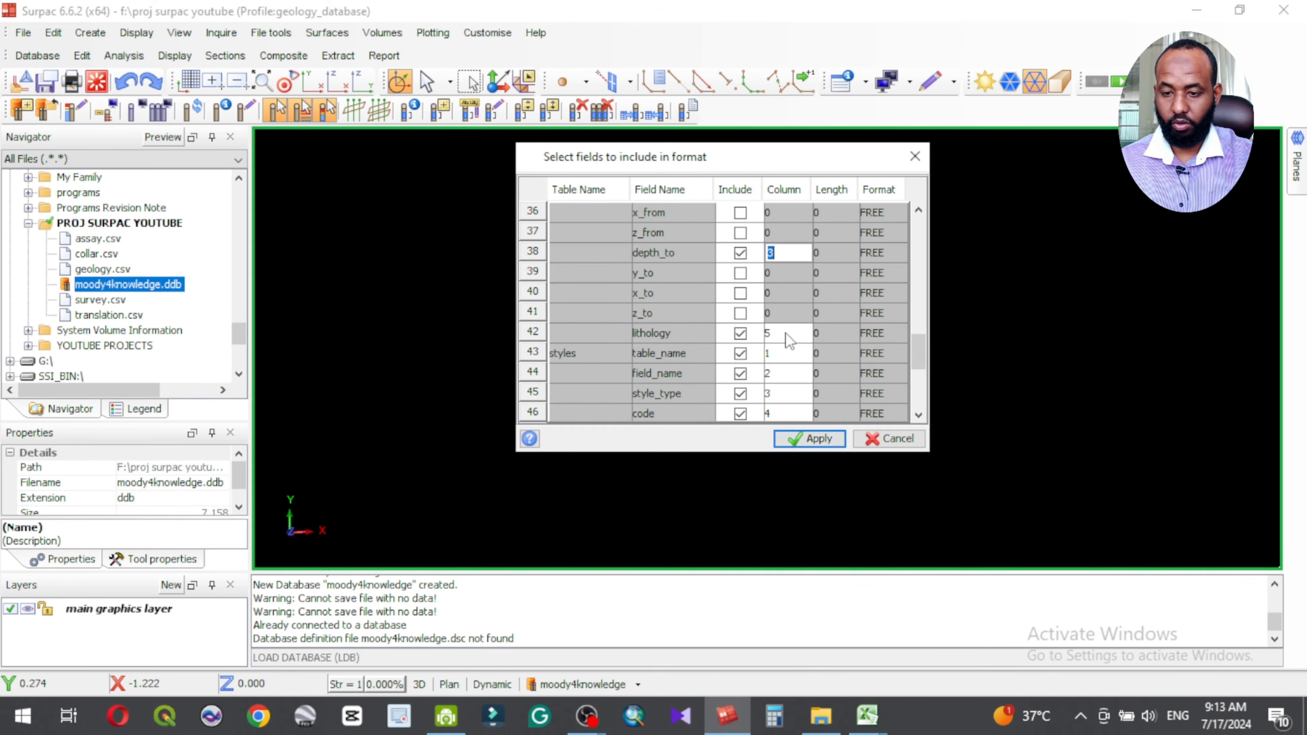
{"action": "left_click", "coordinate": [769, 333]}
{"action": "type", "text": "4"}
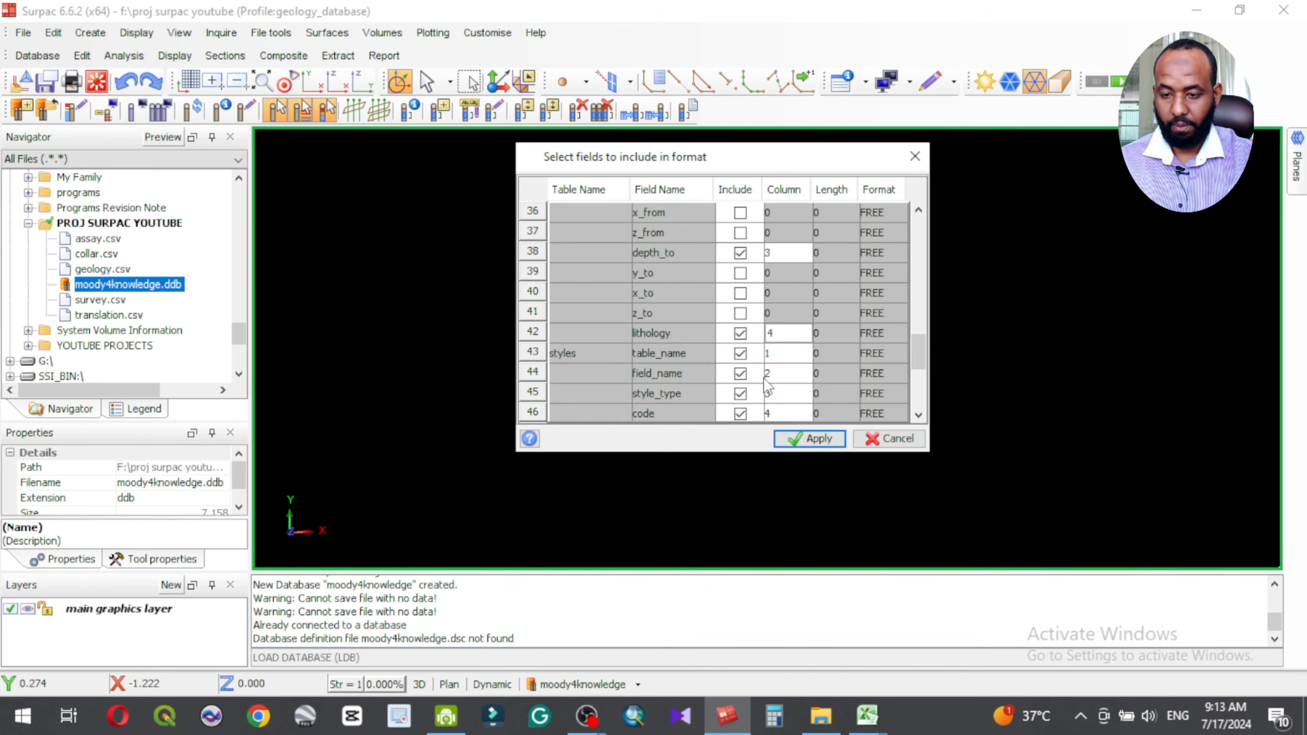
{"action": "scroll", "coordinate": [641, 359], "scroll_direction": "down", "scroll_amount": 2}
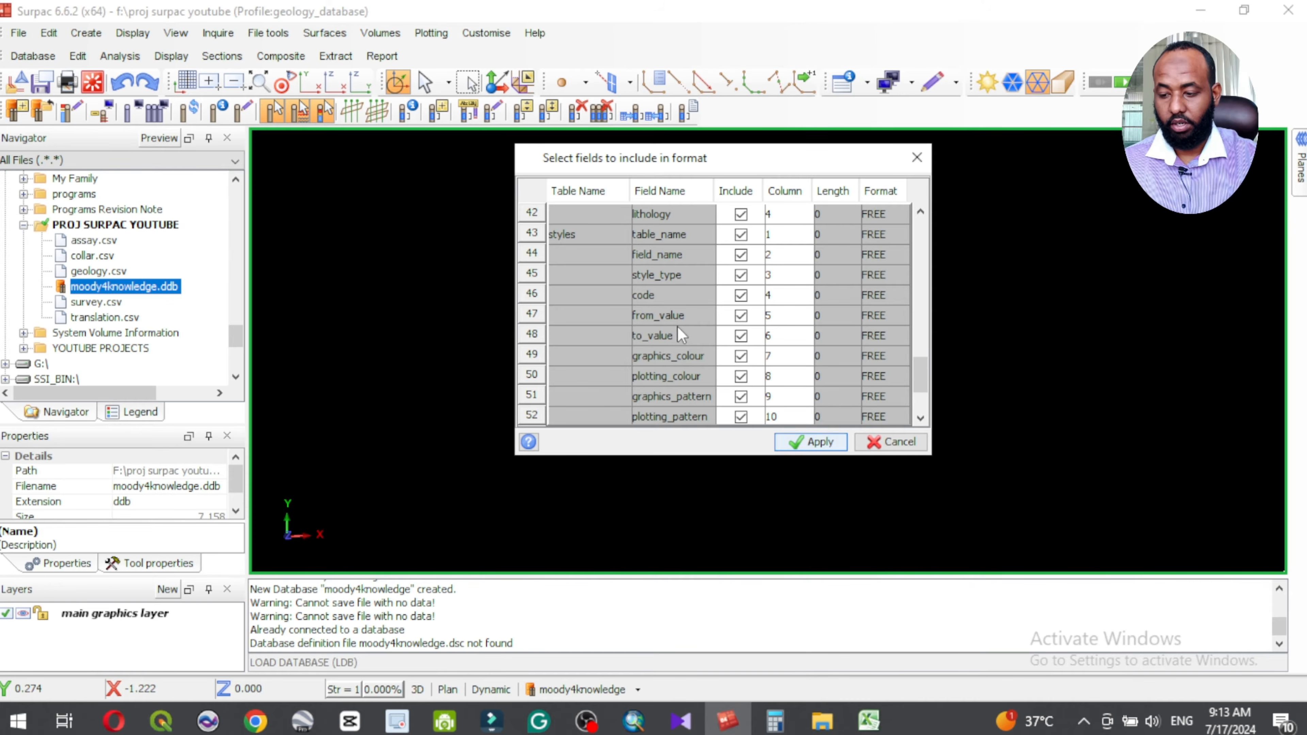
{"action": "left_click", "coordinate": [814, 443]}
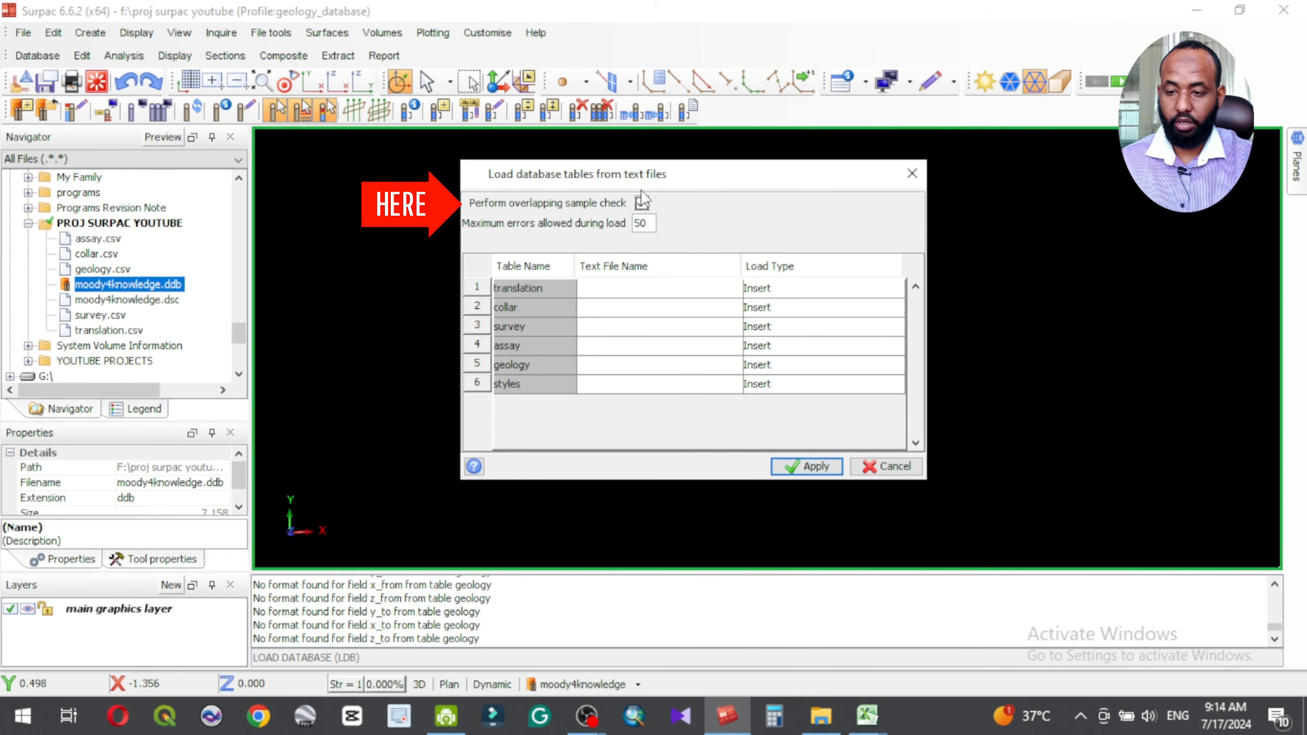
Step: Enable the overlapping sample check and assign translation.csv as the text file for the translation table
{"action": "left_click", "coordinate": [642, 202]}
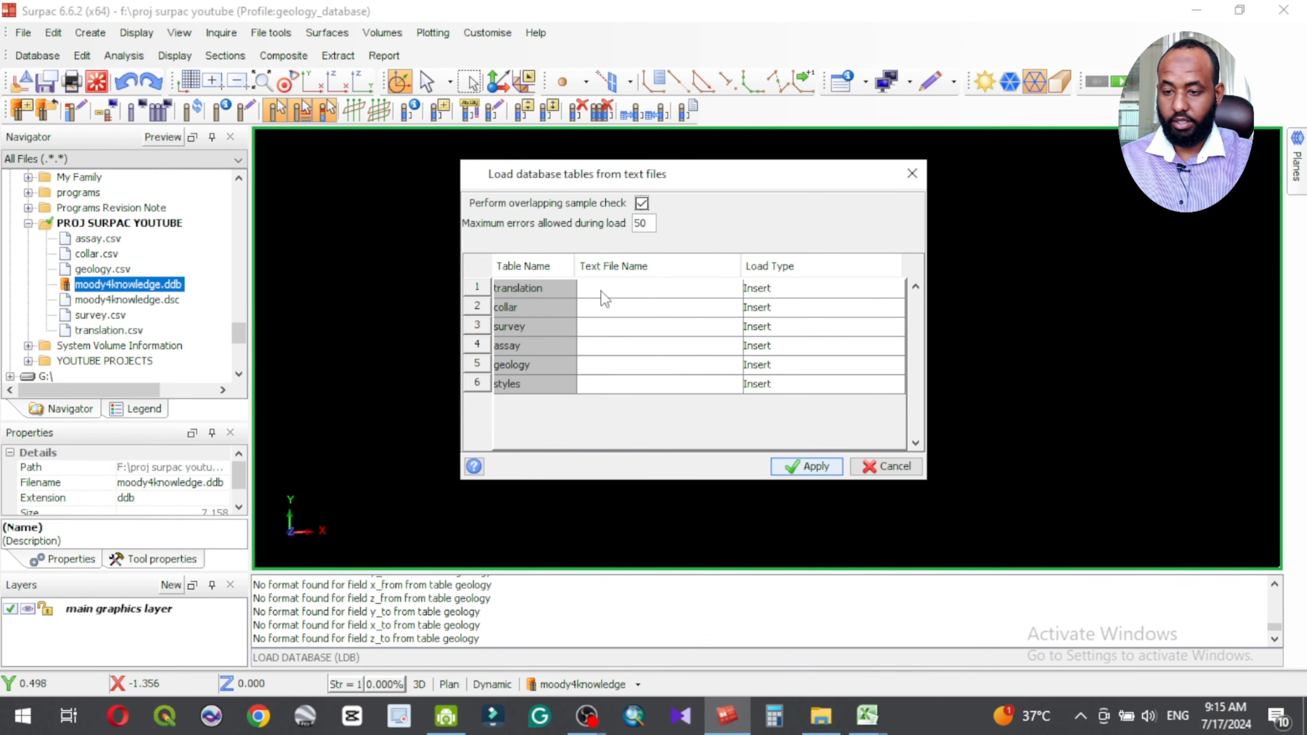
{"action": "left_click", "coordinate": [632, 292]}
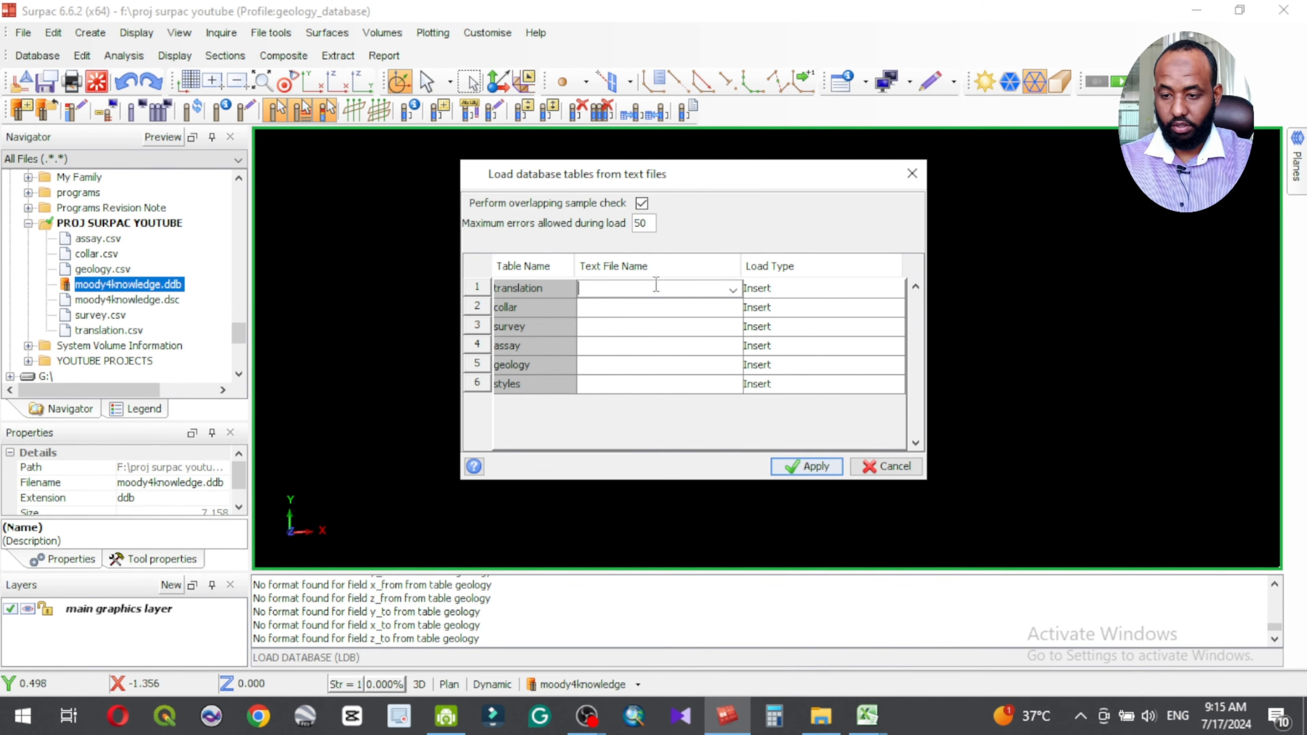
{"action": "left_click", "coordinate": [733, 290]}
{"action": "left_click", "coordinate": [504, 326]}
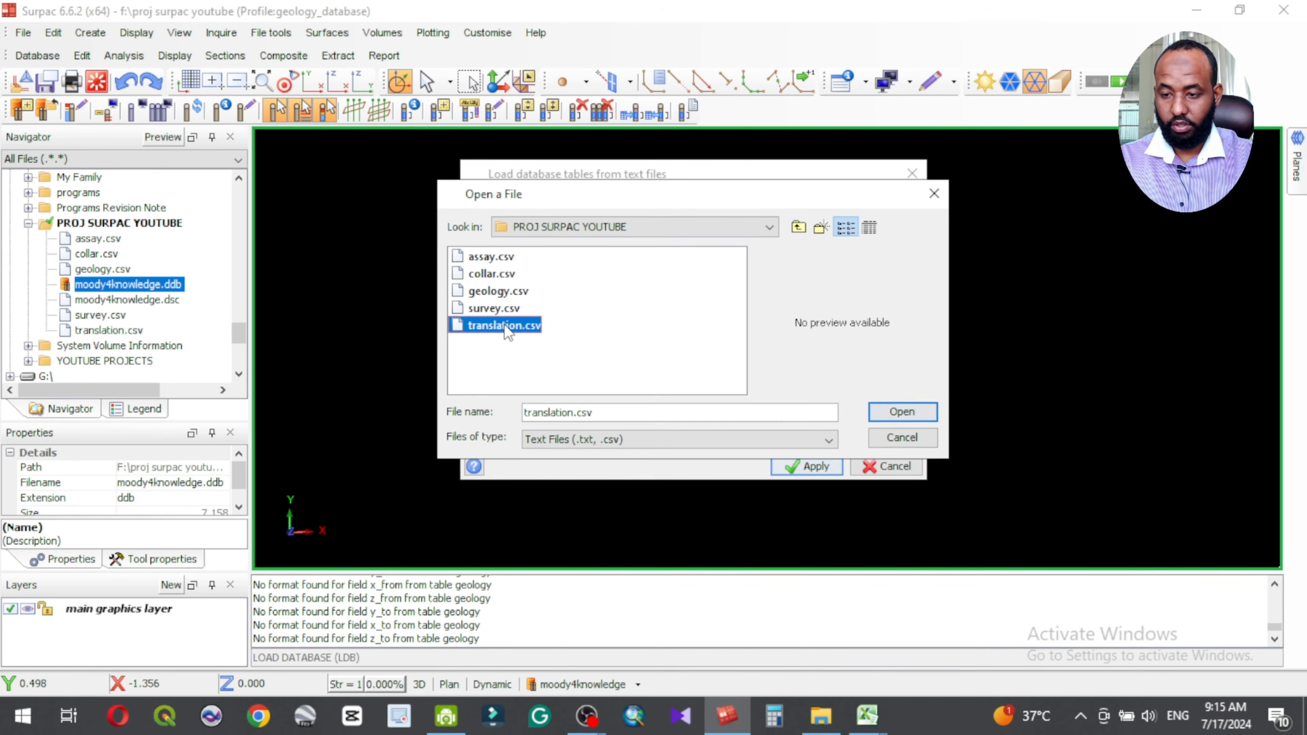
{"action": "left_click", "coordinate": [904, 412]}
Step: Assign collar.csv as the text file for the collar table and survey.csv for the survey table
{"action": "left_click", "coordinate": [686, 309]}
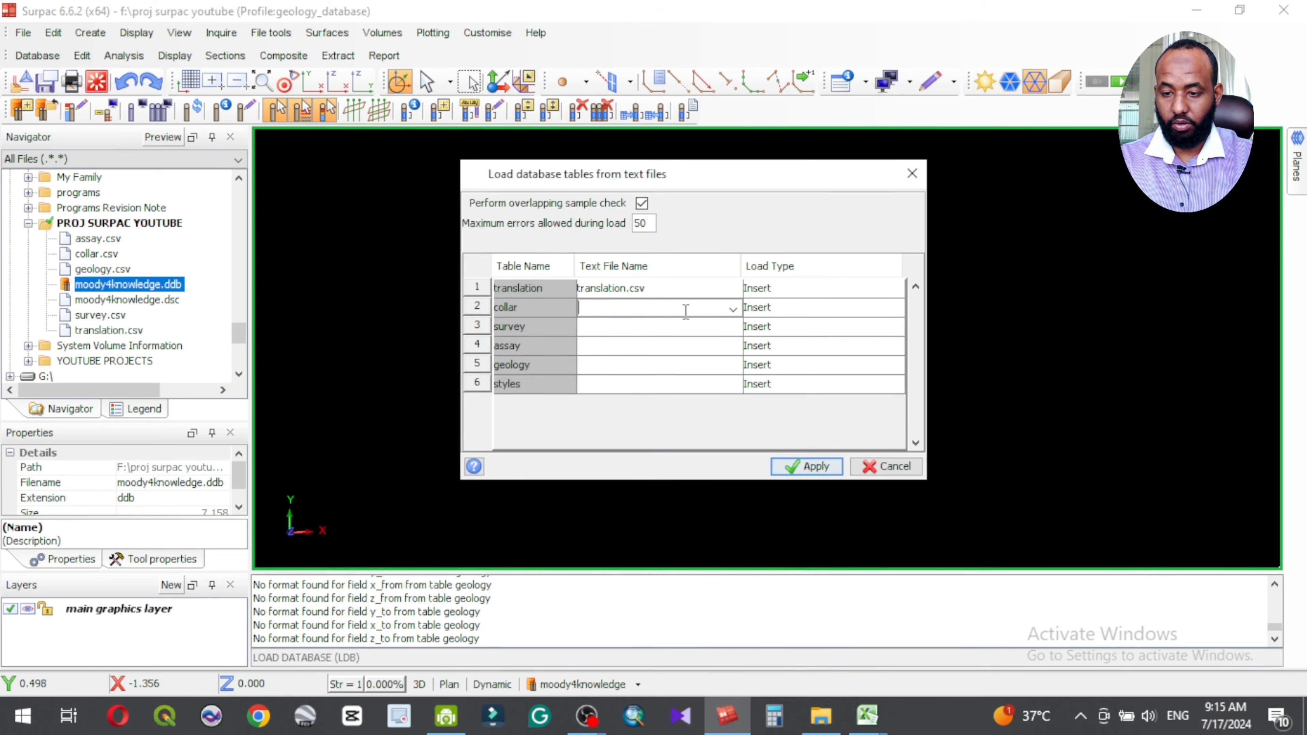
{"action": "left_click", "coordinate": [732, 308]}
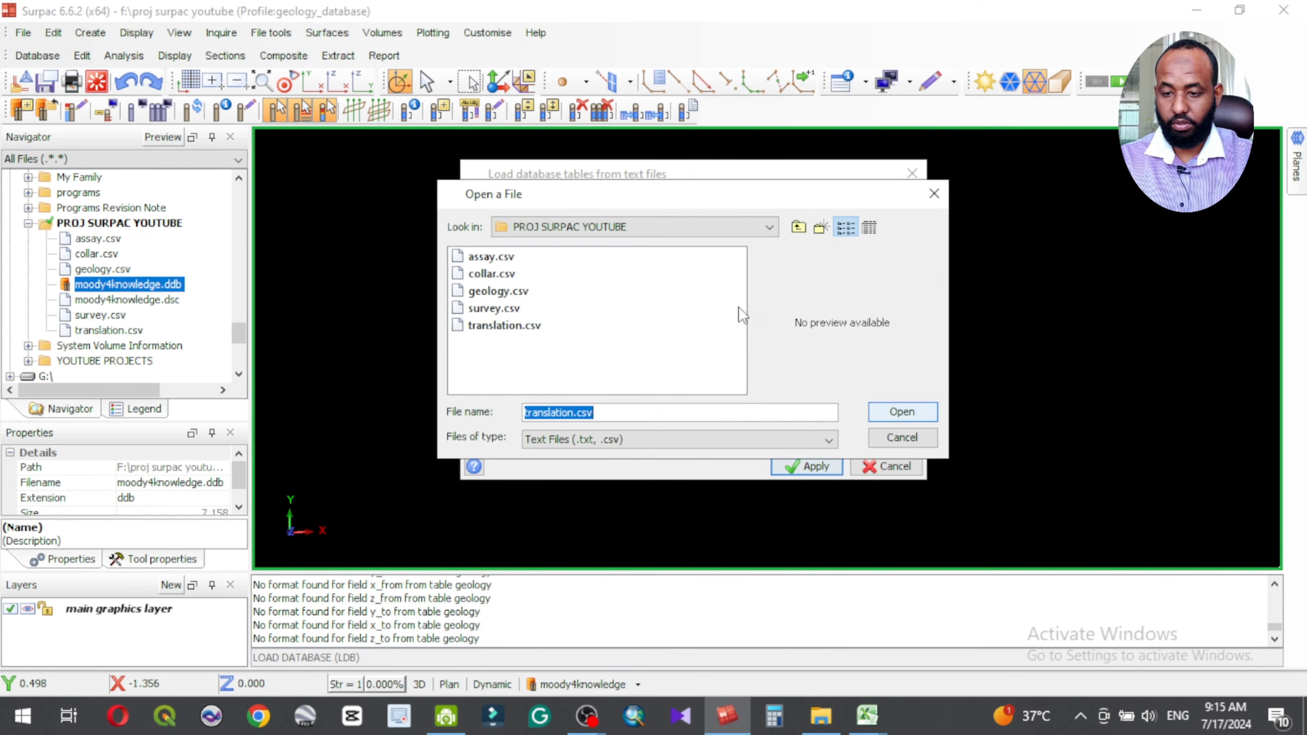
{"action": "left_click", "coordinate": [490, 274]}
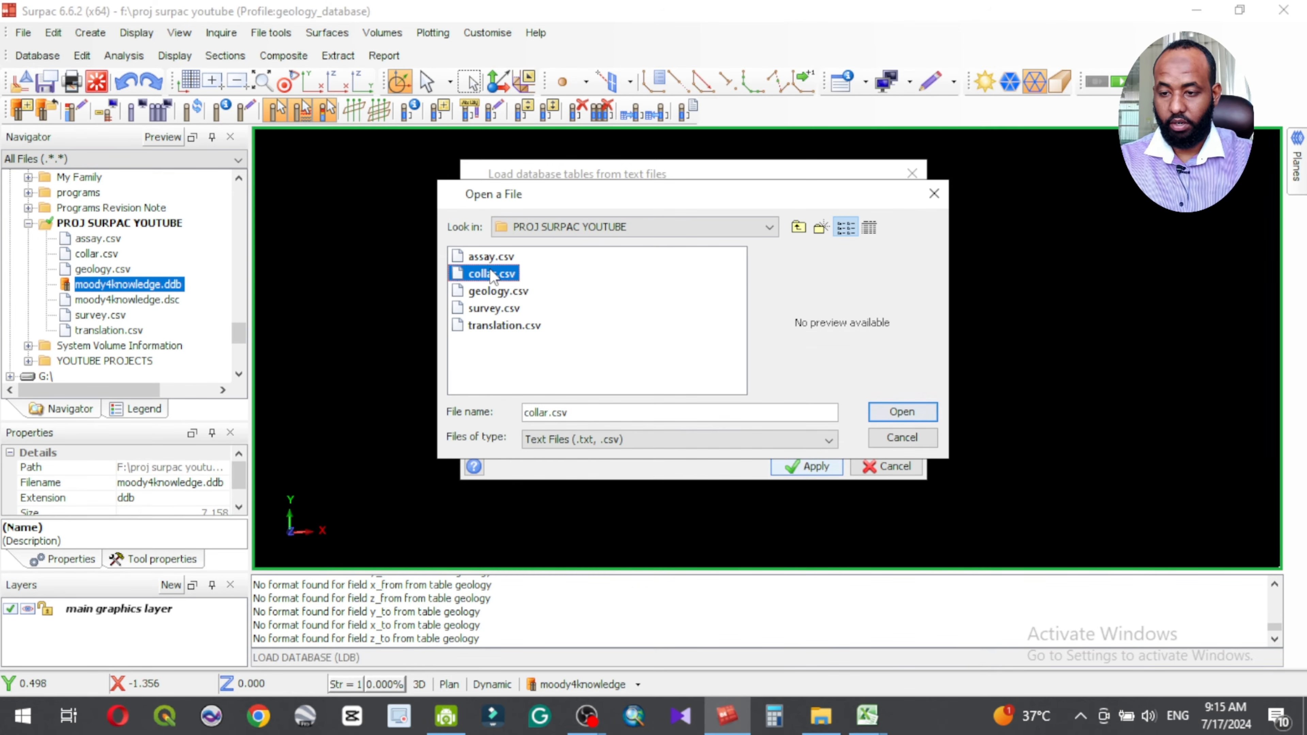
{"action": "left_click", "coordinate": [915, 407]}
{"action": "left_click", "coordinate": [715, 325]}
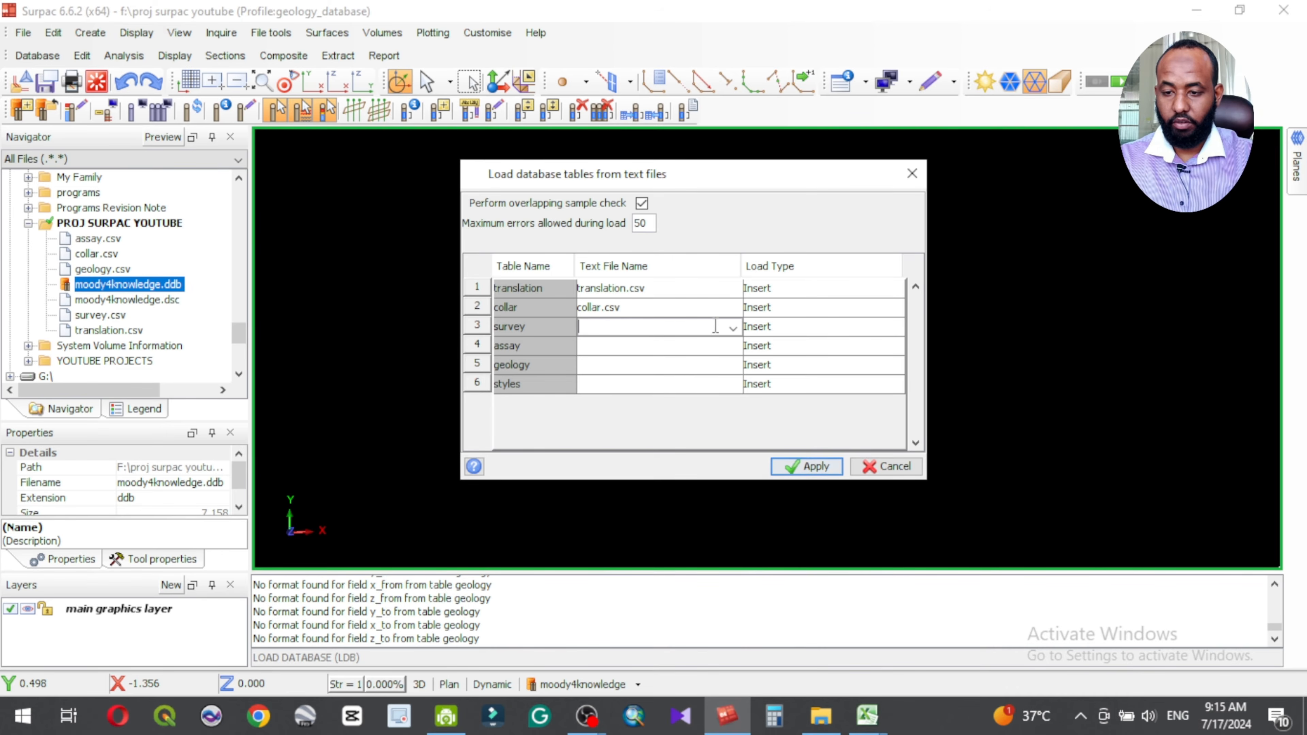
{"action": "left_click", "coordinate": [733, 328]}
{"action": "left_click", "coordinate": [495, 308]}
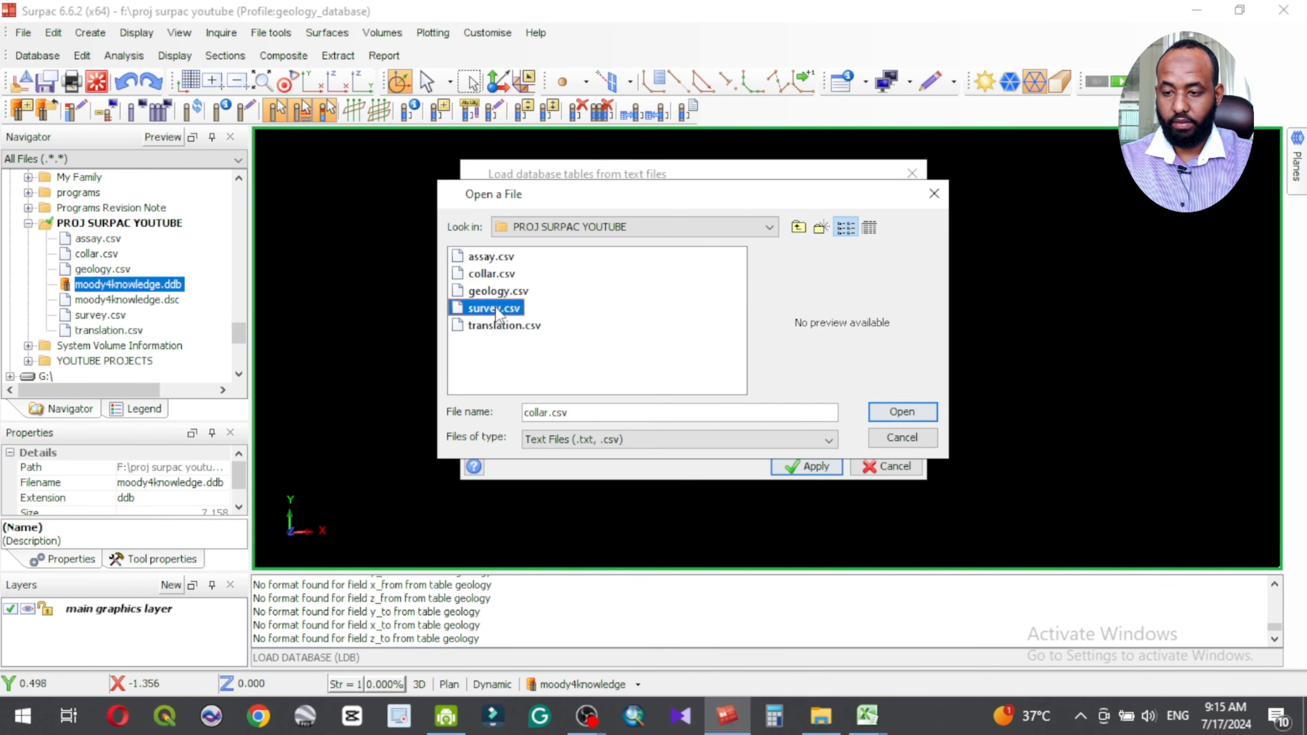
{"action": "left_click", "coordinate": [875, 412]}
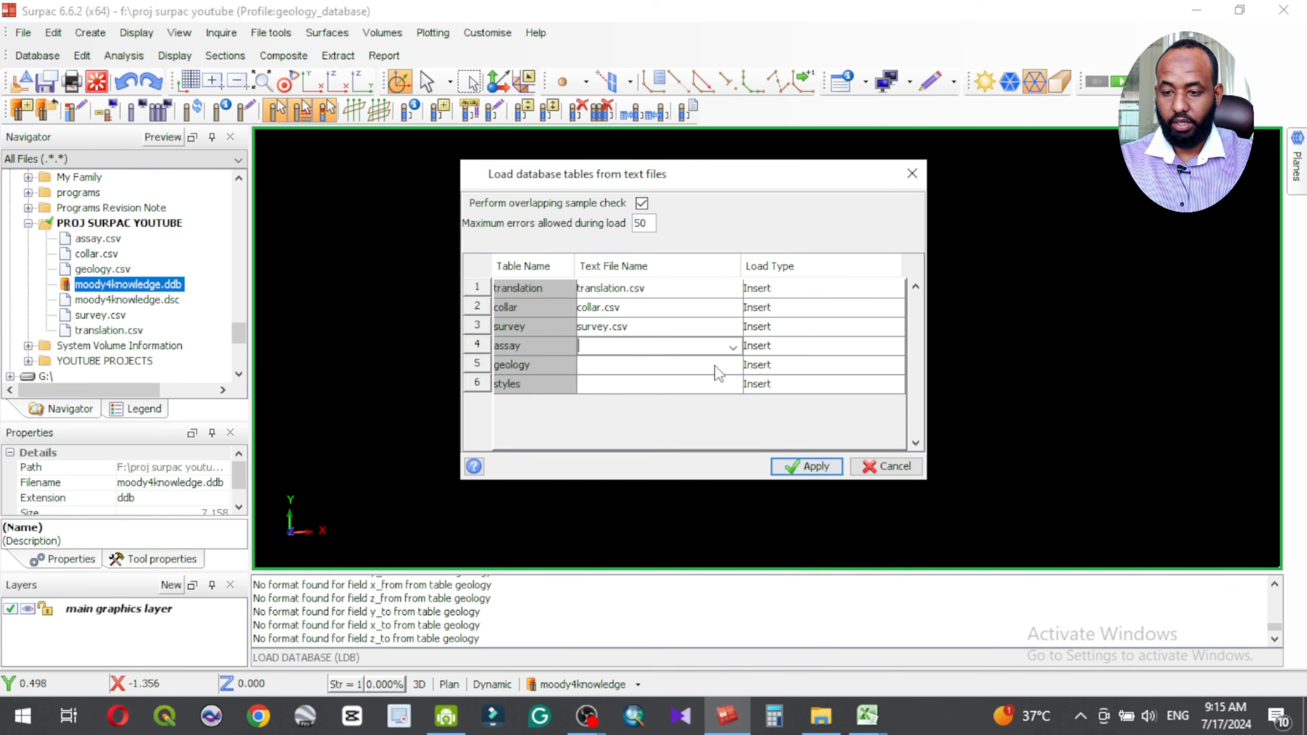
Step: Assign assay.csv as the text file for the assay table and geology.csv for the geology table
{"action": "left_click", "coordinate": [732, 346]}
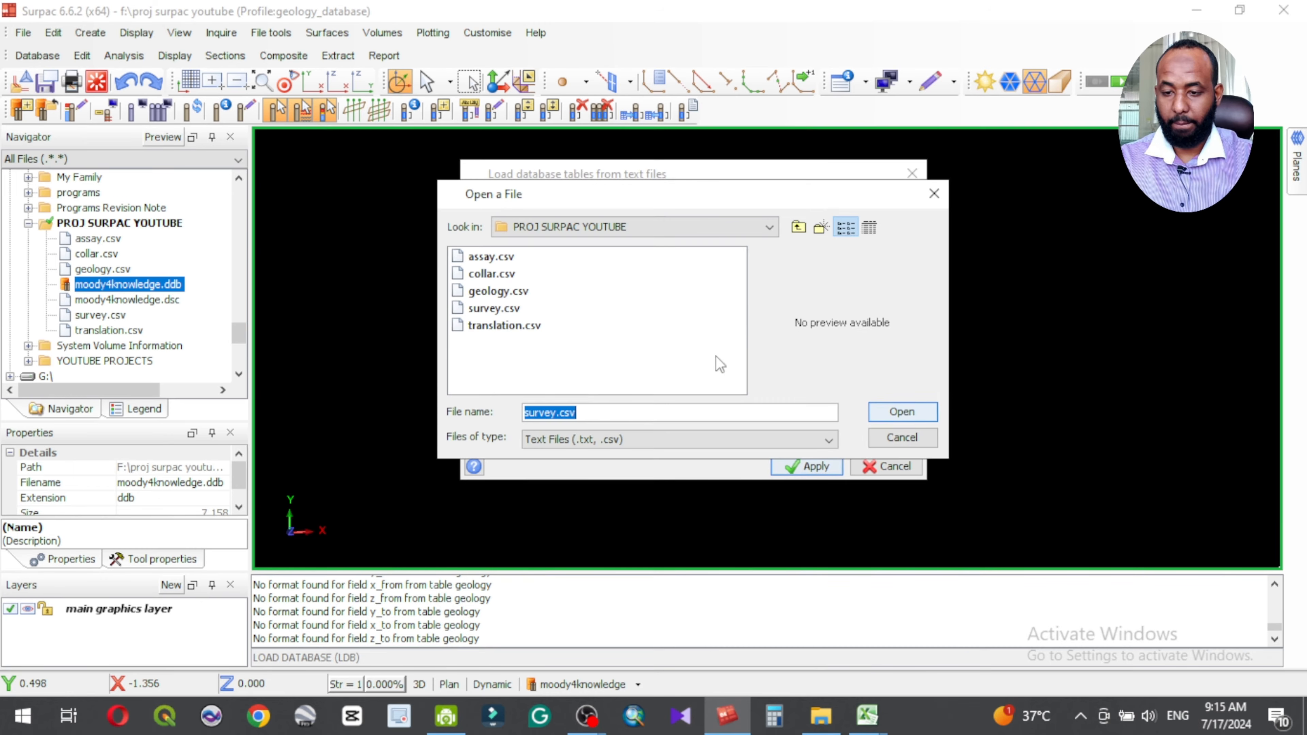
{"action": "left_click", "coordinate": [489, 257]}
{"action": "left_click", "coordinate": [904, 412]}
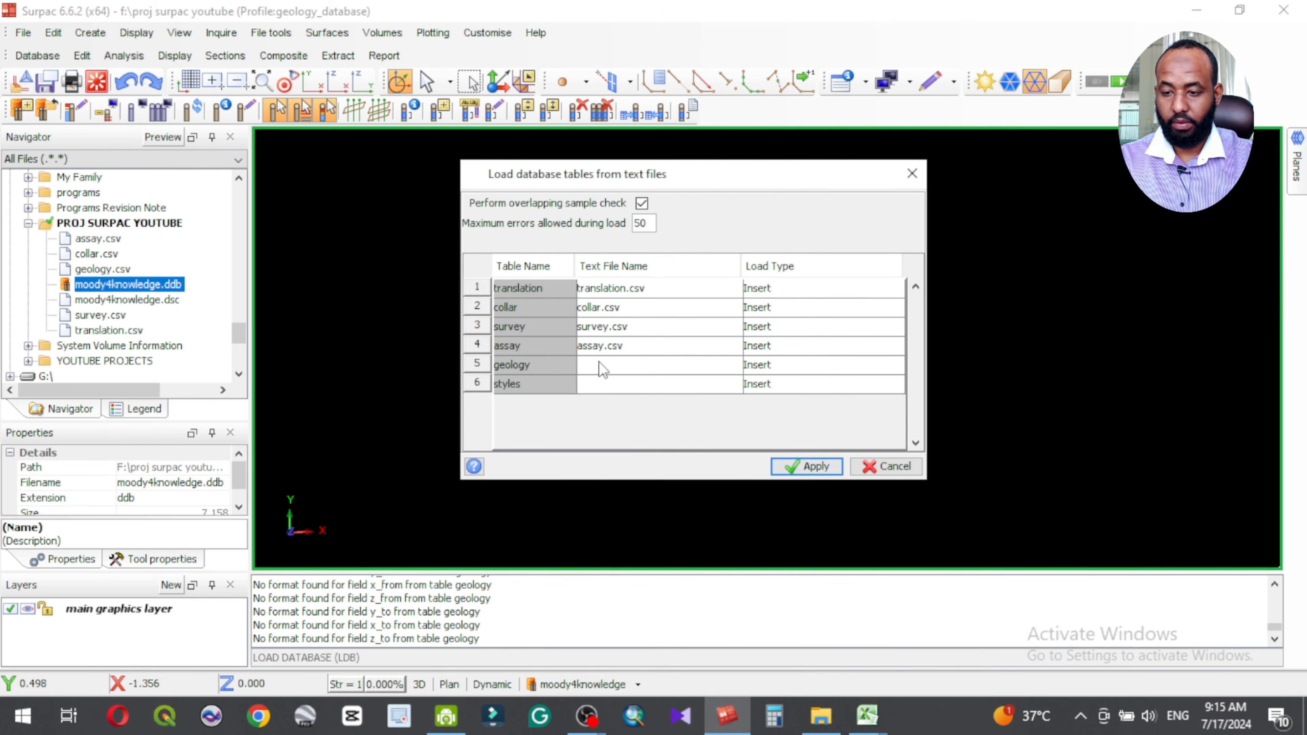
{"action": "left_click", "coordinate": [737, 363]}
{"action": "left_click", "coordinate": [503, 291]}
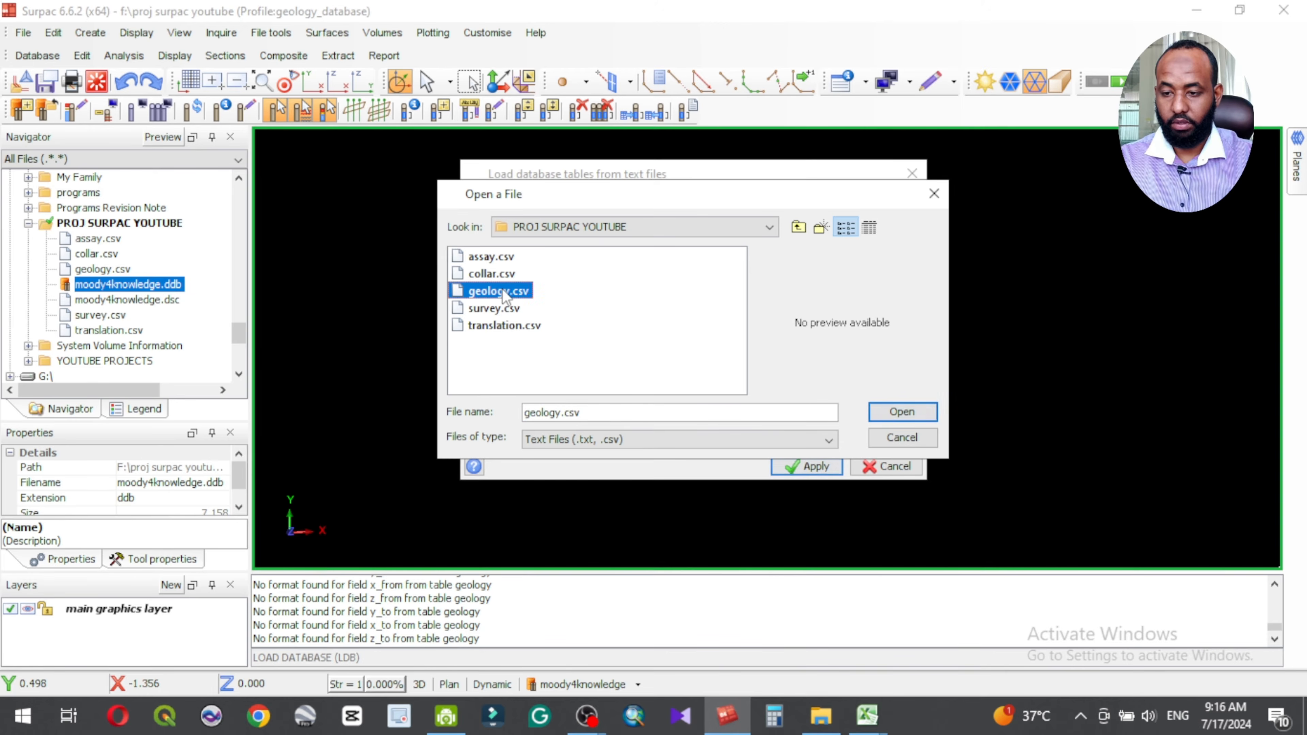
{"action": "left_click", "coordinate": [900, 411]}
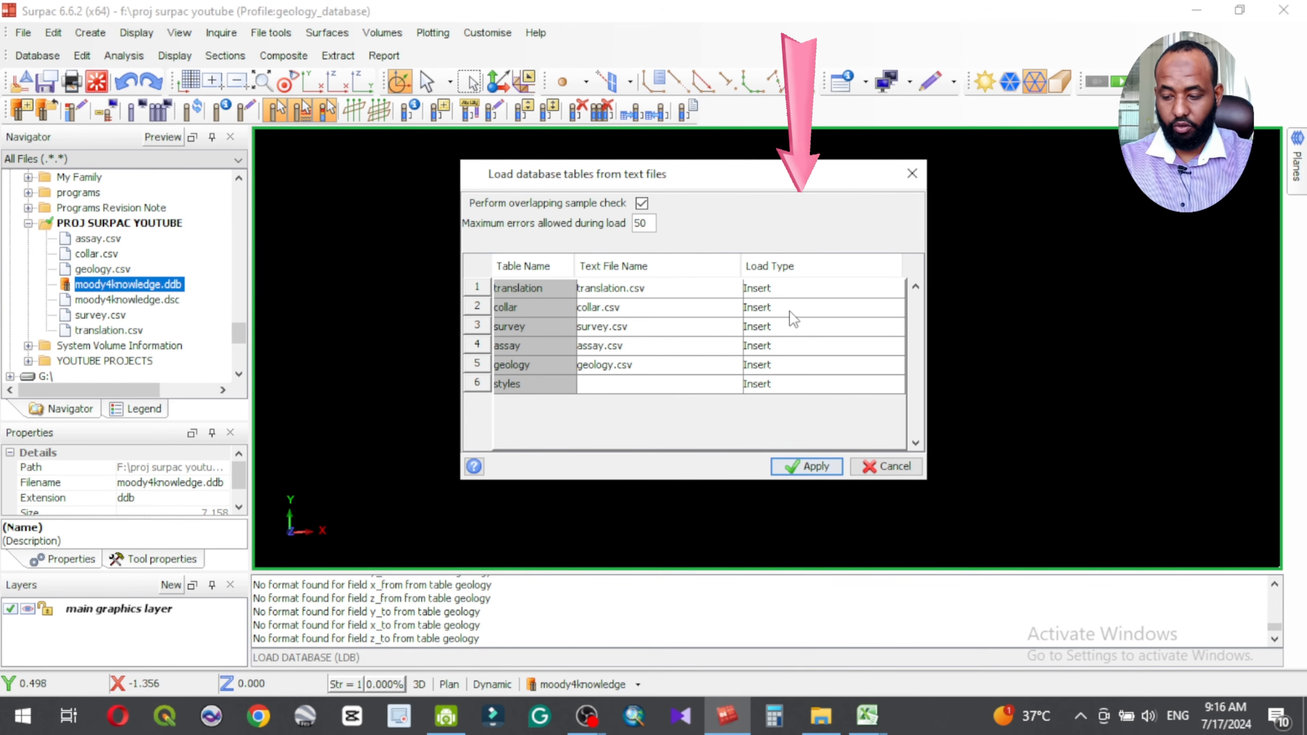
Step: Set the load type of the translation, collar and survey tables to Ins/Upd
{"action": "left_click", "coordinate": [801, 291]}
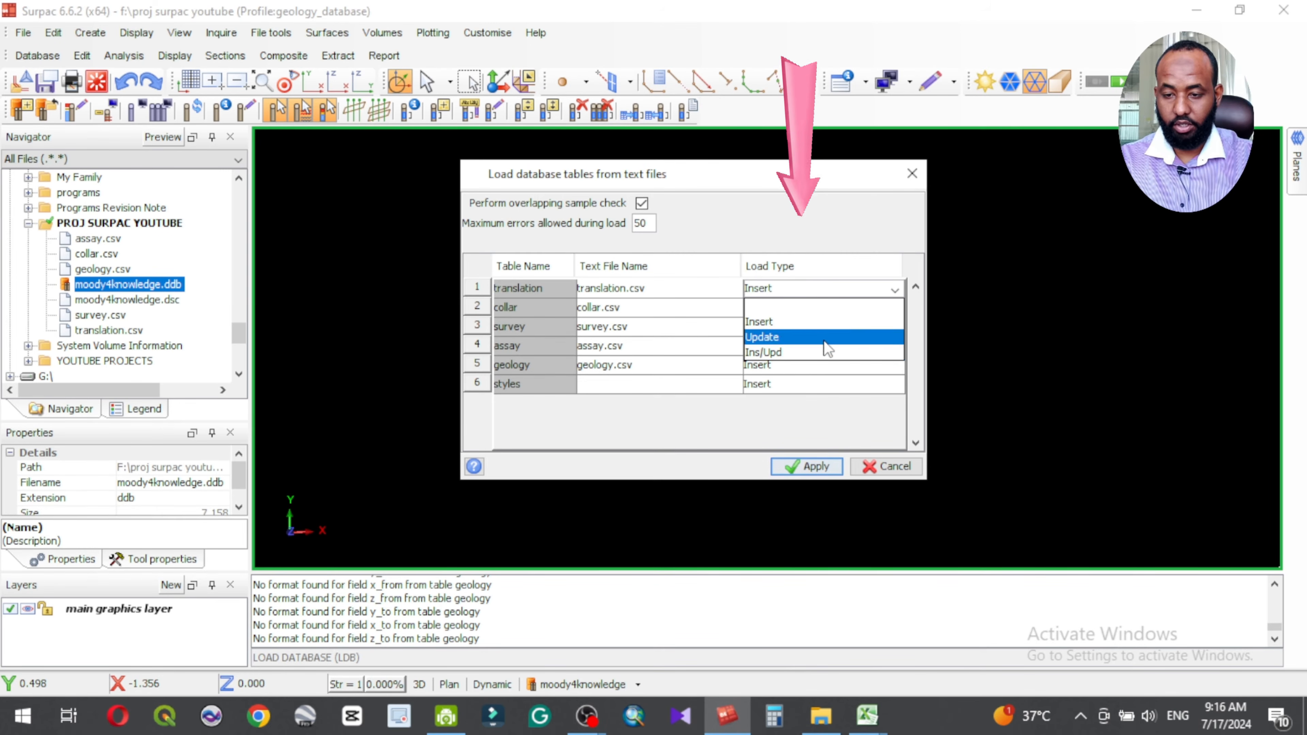
{"action": "left_click", "coordinate": [785, 353]}
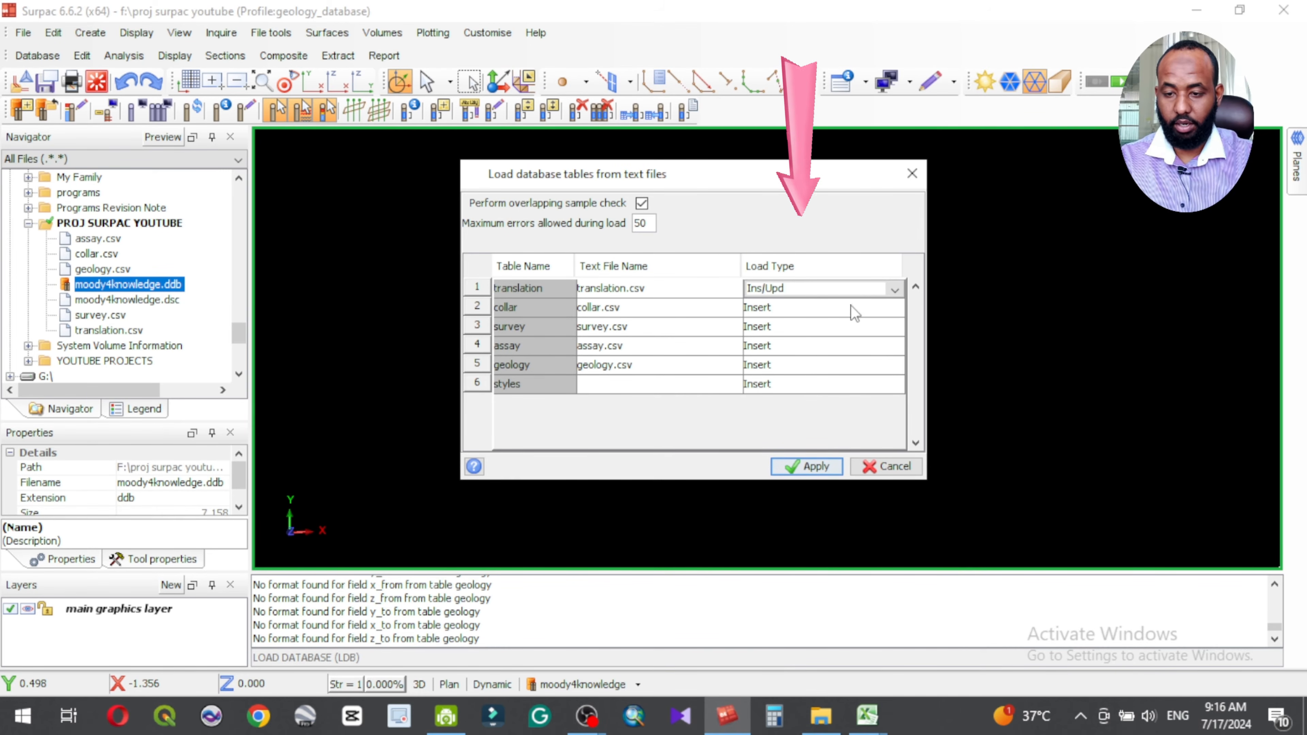
{"action": "left_click", "coordinate": [800, 308]}
{"action": "left_click", "coordinate": [895, 309]}
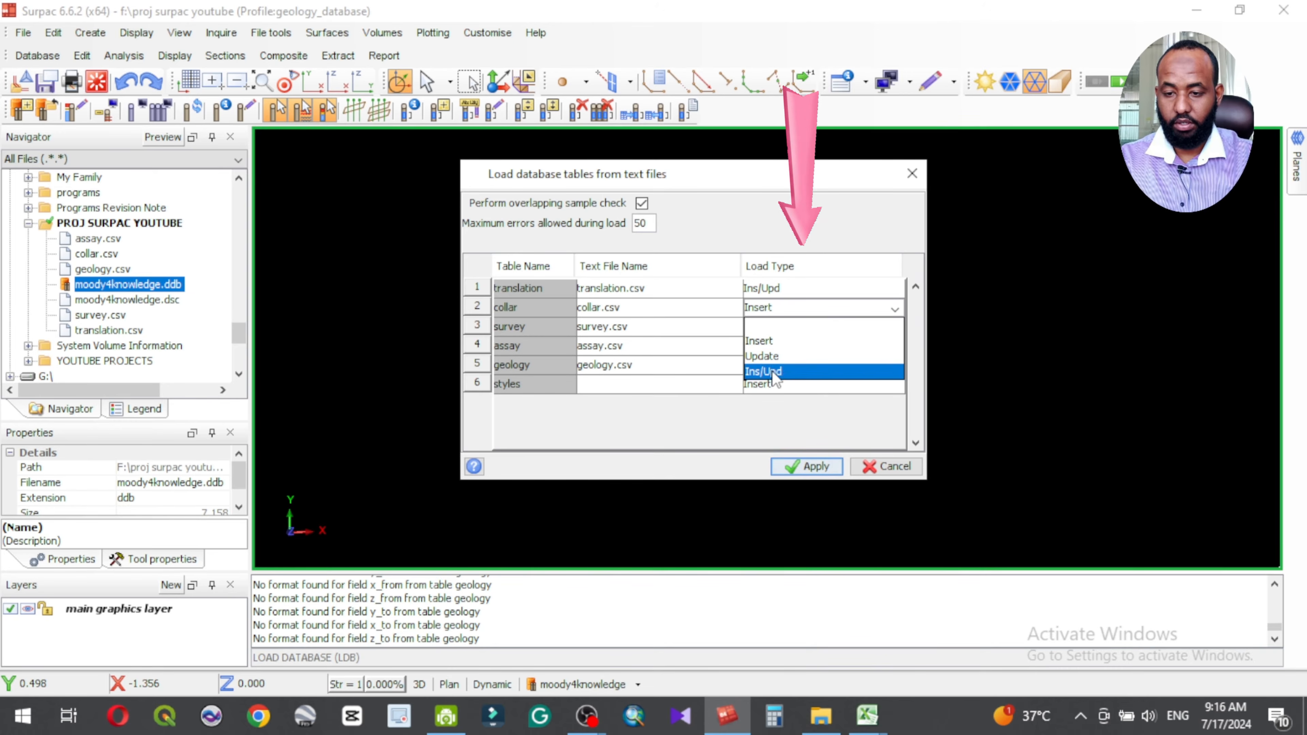
{"action": "left_click", "coordinate": [772, 371]}
{"action": "left_click", "coordinate": [891, 326]}
{"action": "left_click", "coordinate": [894, 327]}
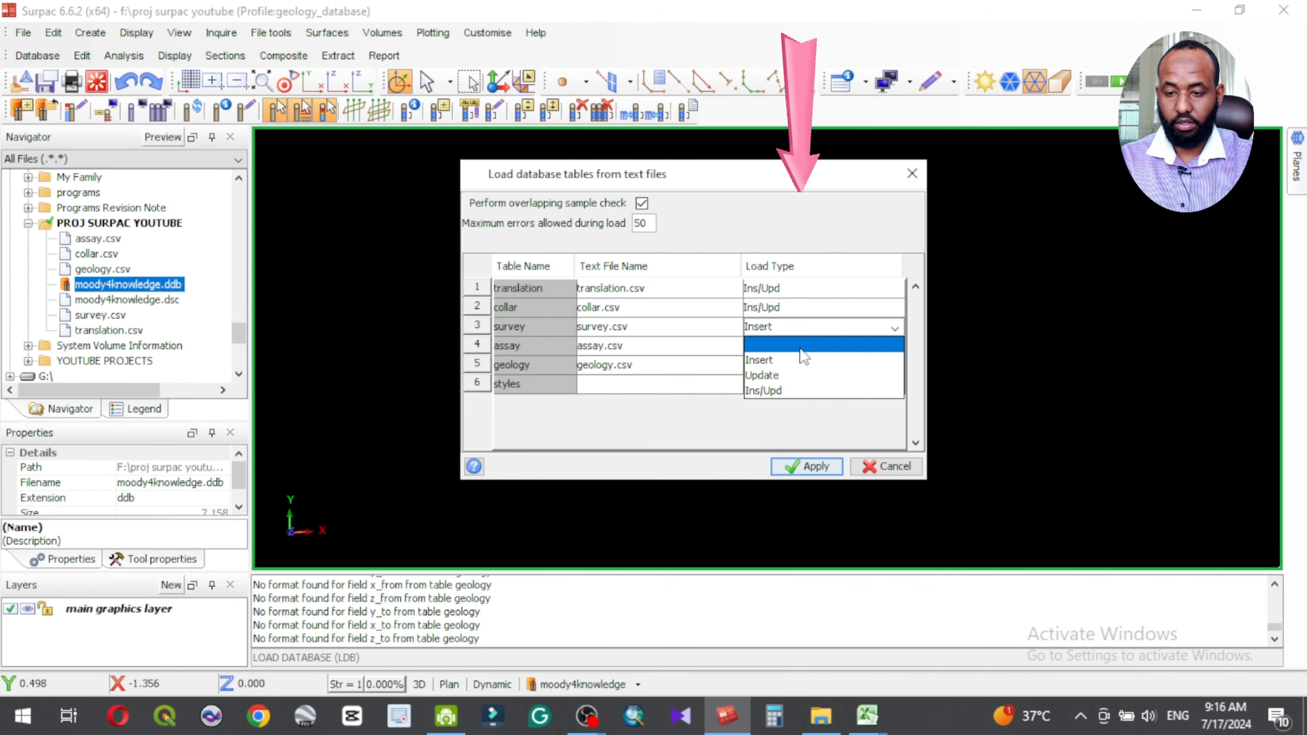
{"action": "left_click", "coordinate": [769, 390]}
Step: Set the load type of the assay and geology tables to Ins/Upd
{"action": "left_click", "coordinate": [894, 346]}
{"action": "left_click", "coordinate": [895, 346]}
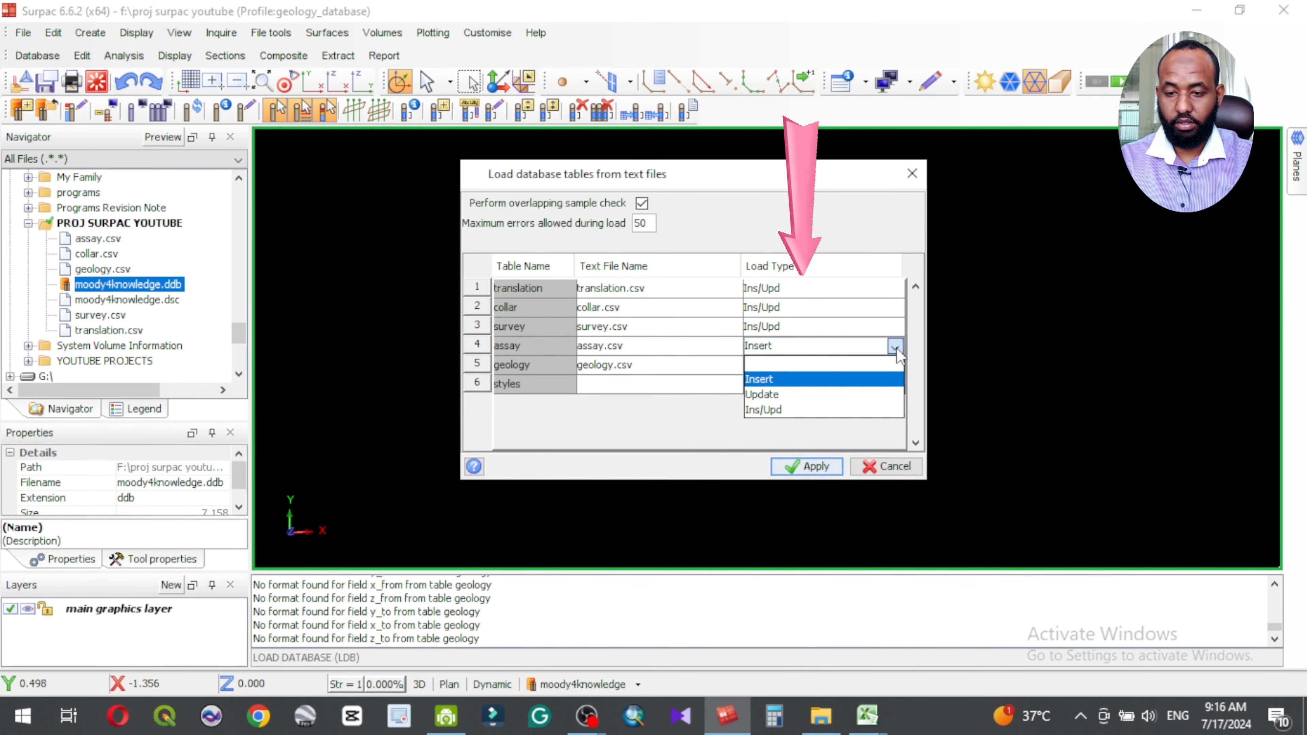
{"action": "left_click", "coordinate": [770, 409]}
{"action": "left_click", "coordinate": [879, 367]}
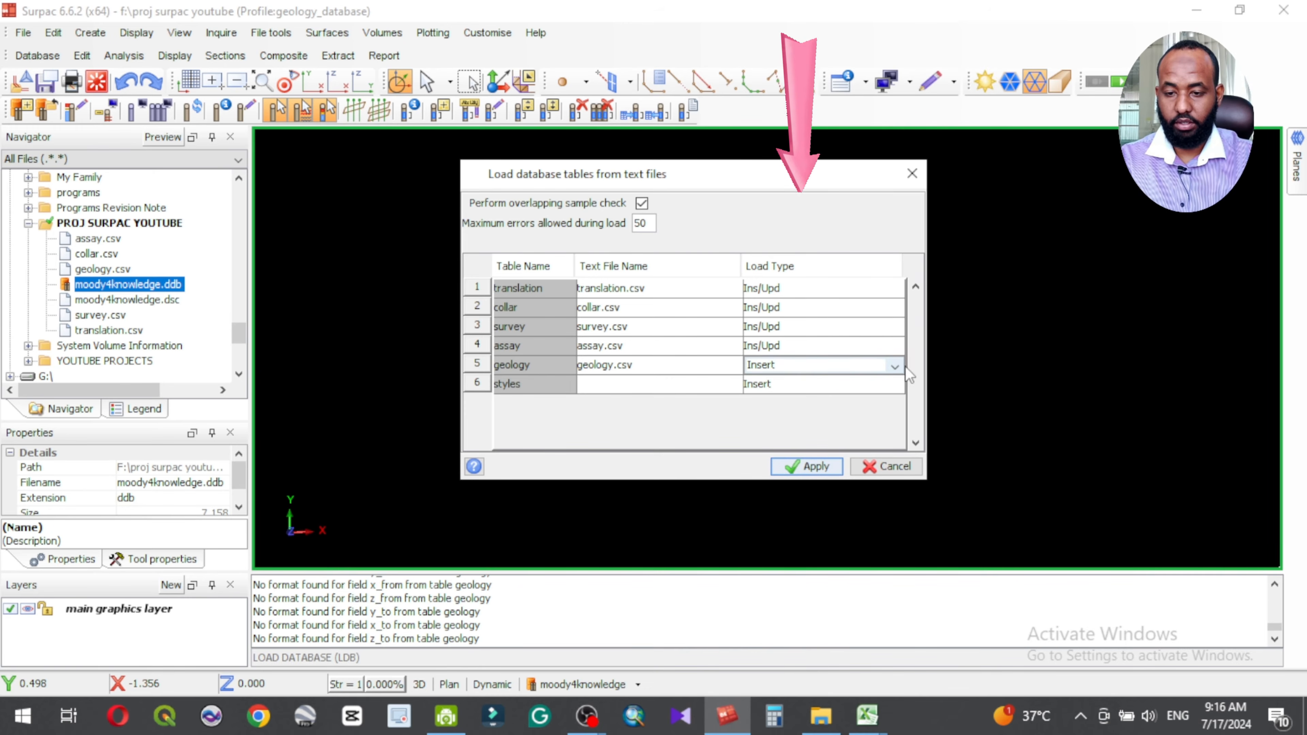
{"action": "left_click", "coordinate": [895, 366]}
{"action": "left_click", "coordinate": [783, 428]}
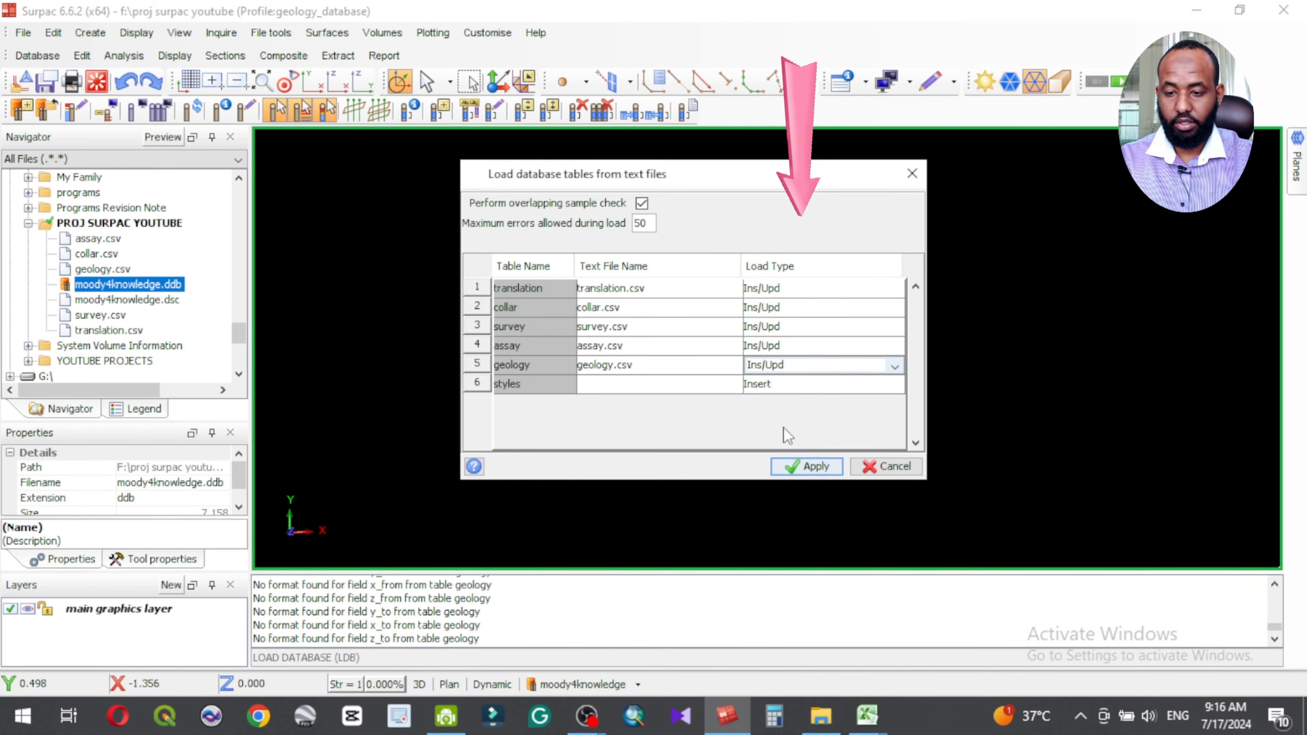
Step: Set the load type of the styles table to the blank option
{"action": "left_click", "coordinate": [844, 381]}
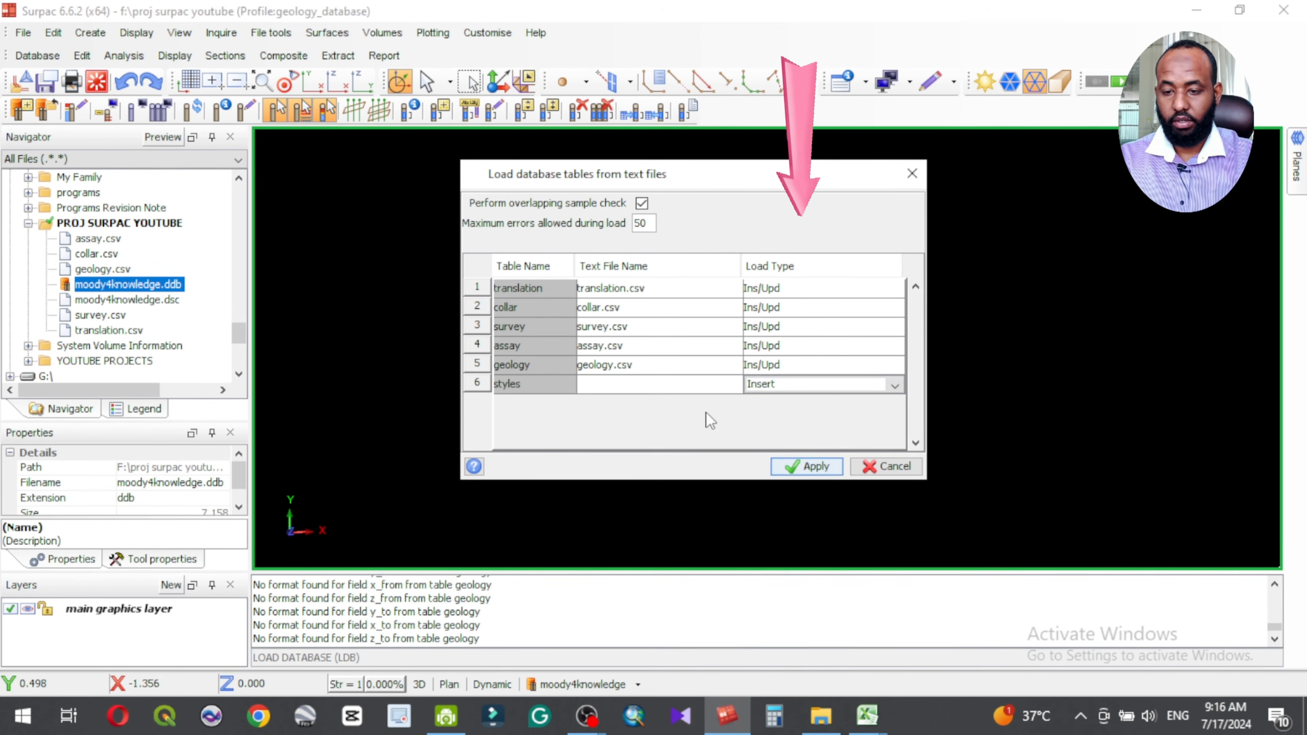
{"action": "left_click", "coordinate": [782, 378]}
{"action": "left_click", "coordinate": [781, 379]}
{"action": "left_click", "coordinate": [782, 384]}
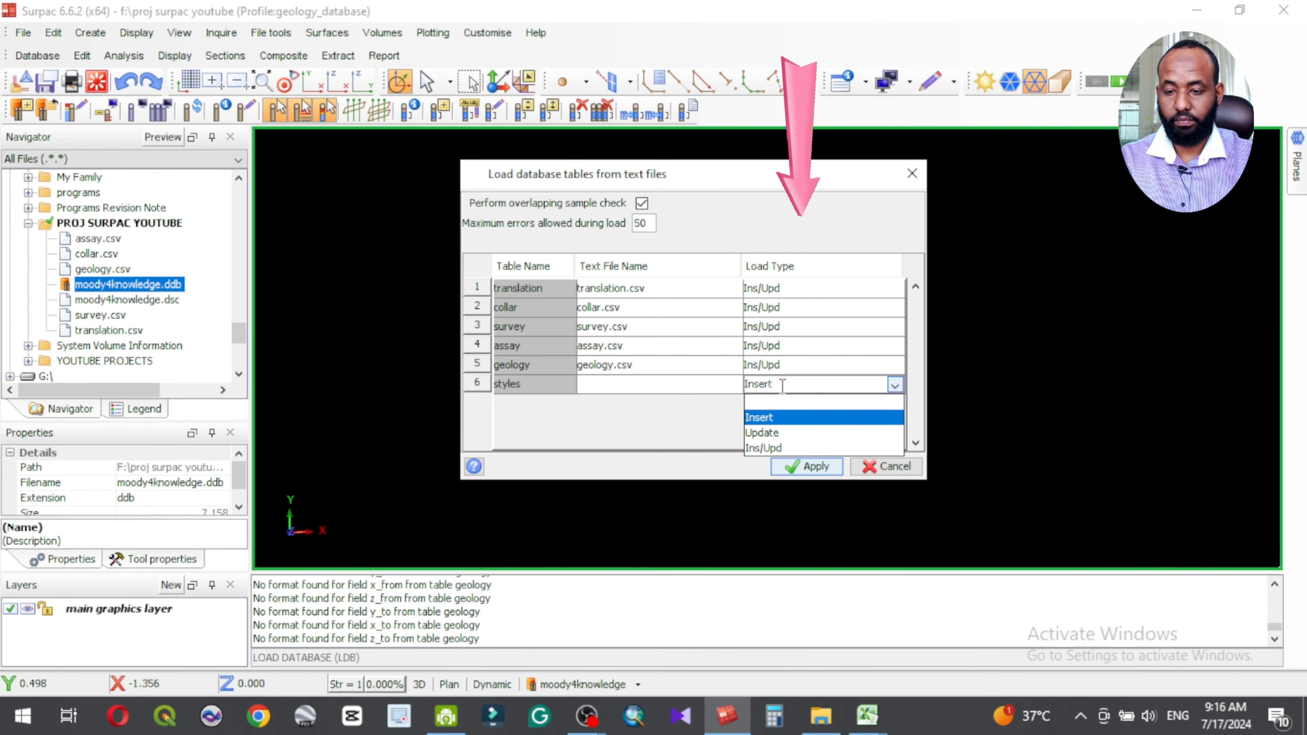
{"action": "left_click", "coordinate": [763, 403]}
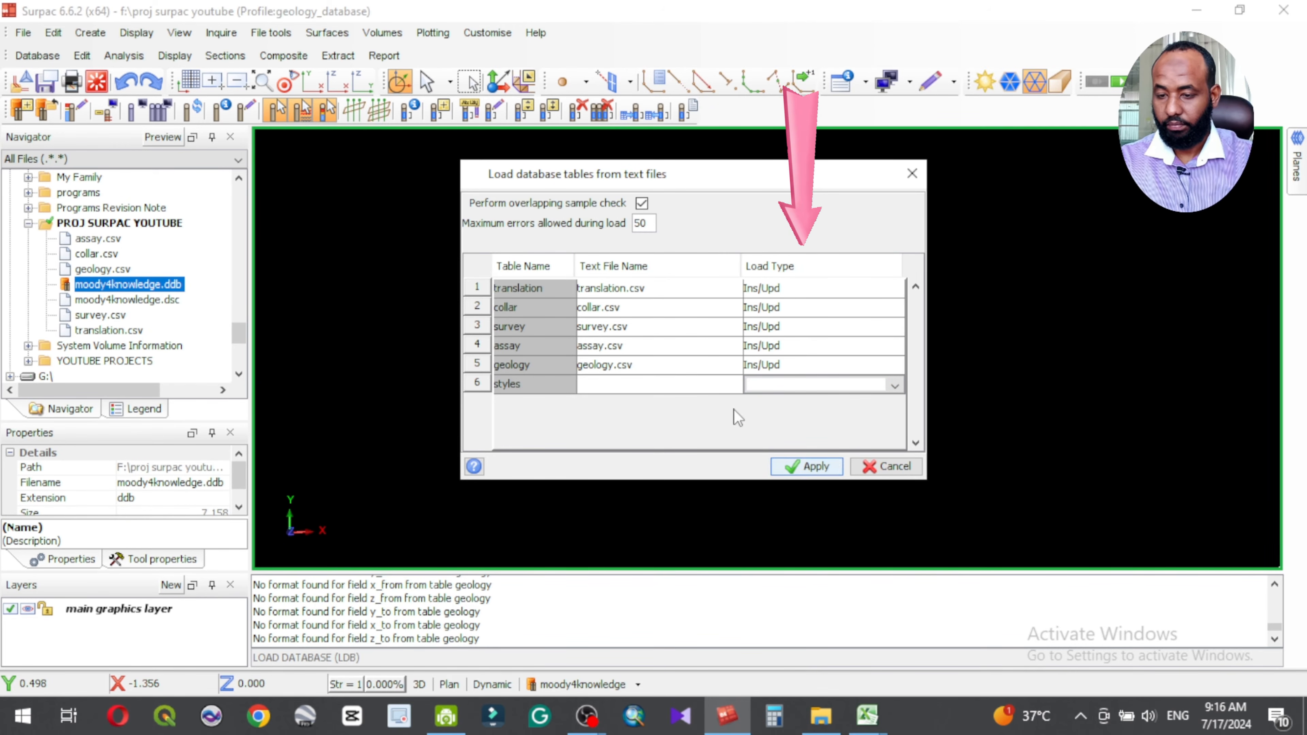
Step: Set the translation table's load type to the blank option and load the tables into the database
{"action": "left_click", "coordinate": [841, 289]}
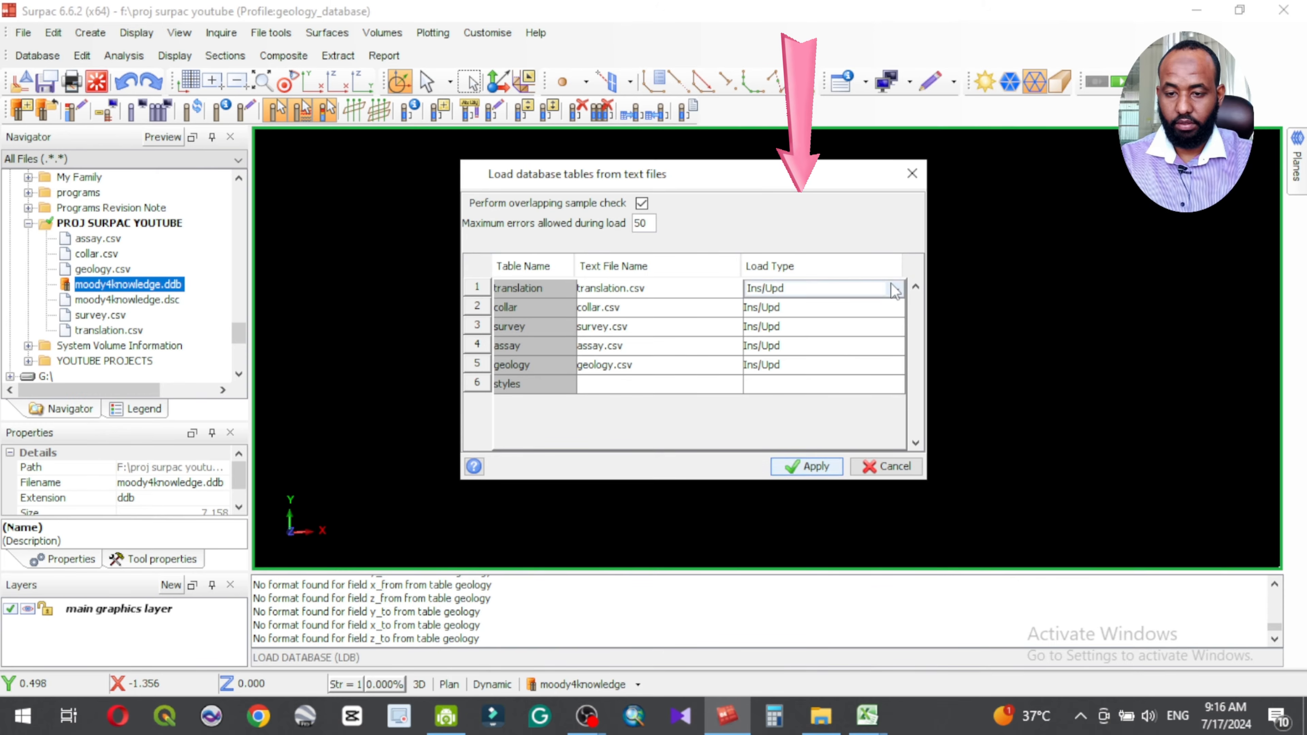
{"action": "left_click", "coordinate": [843, 289]}
{"action": "left_click", "coordinate": [780, 308]}
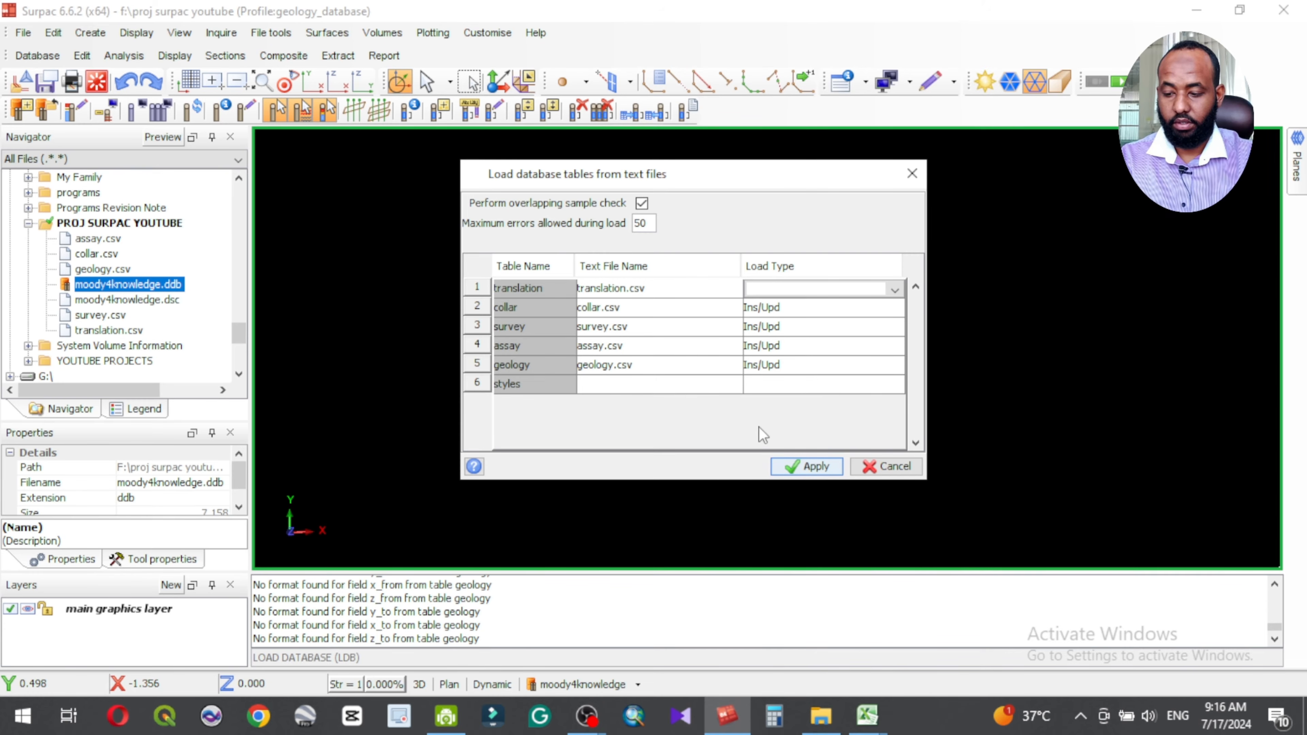
{"action": "left_click", "coordinate": [806, 467]}
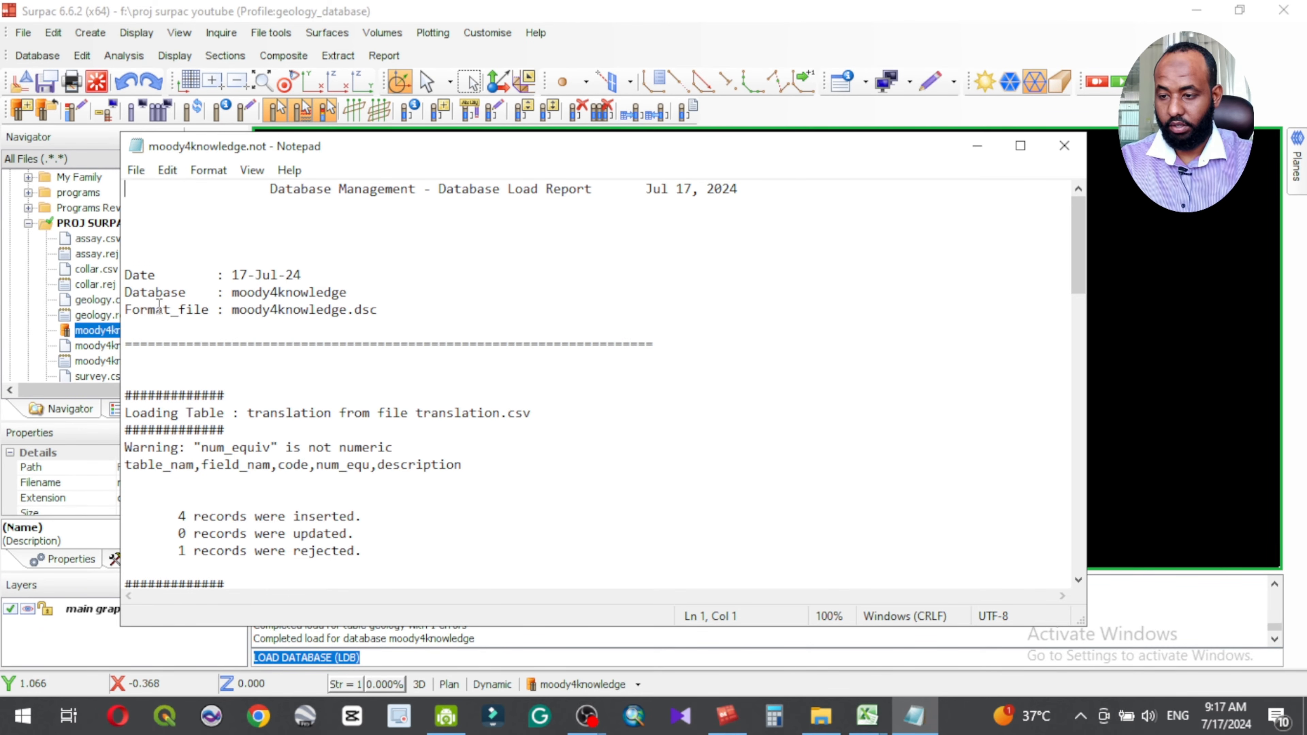
Step: Review the inserted, updated and rejected records and the warnings for each table in the database load report, and close the report
{"action": "scroll", "coordinate": [232, 406], "scroll_direction": "down", "scroll_amount": 2}
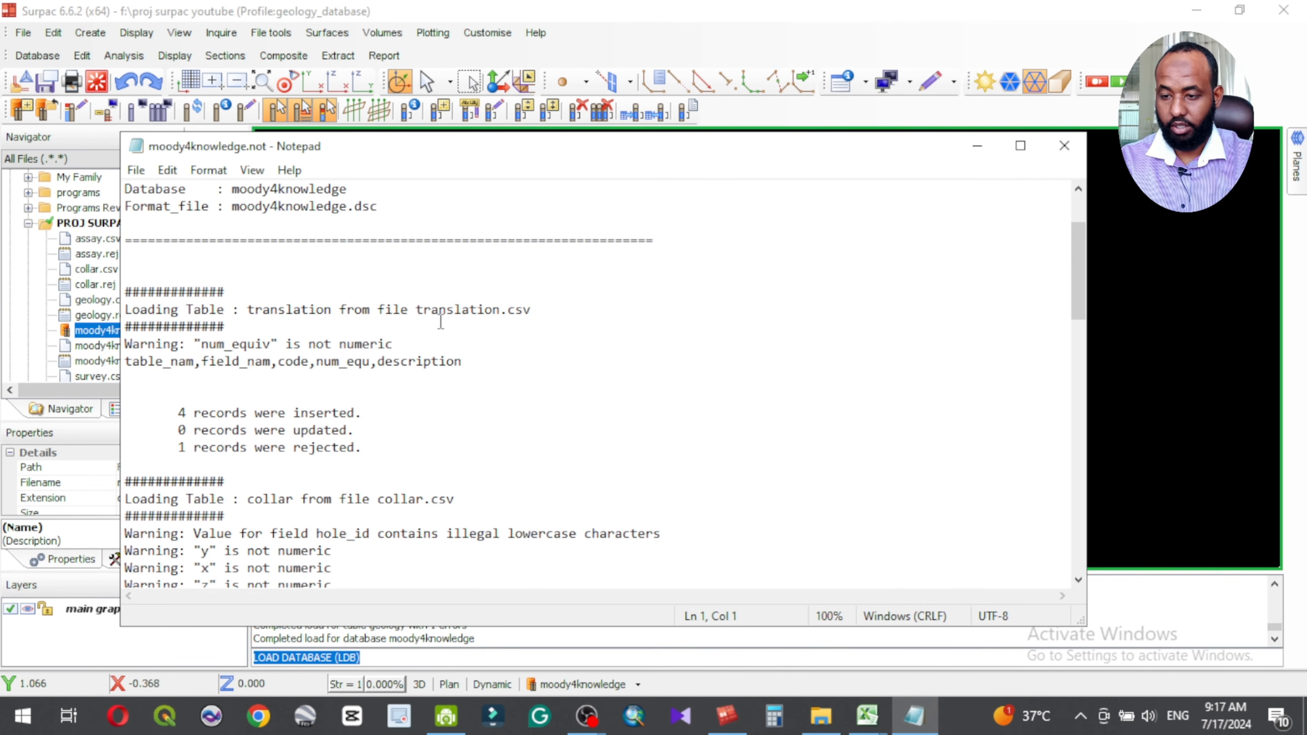
{"action": "scroll", "coordinate": [324, 399], "scroll_direction": "down", "scroll_amount": 3}
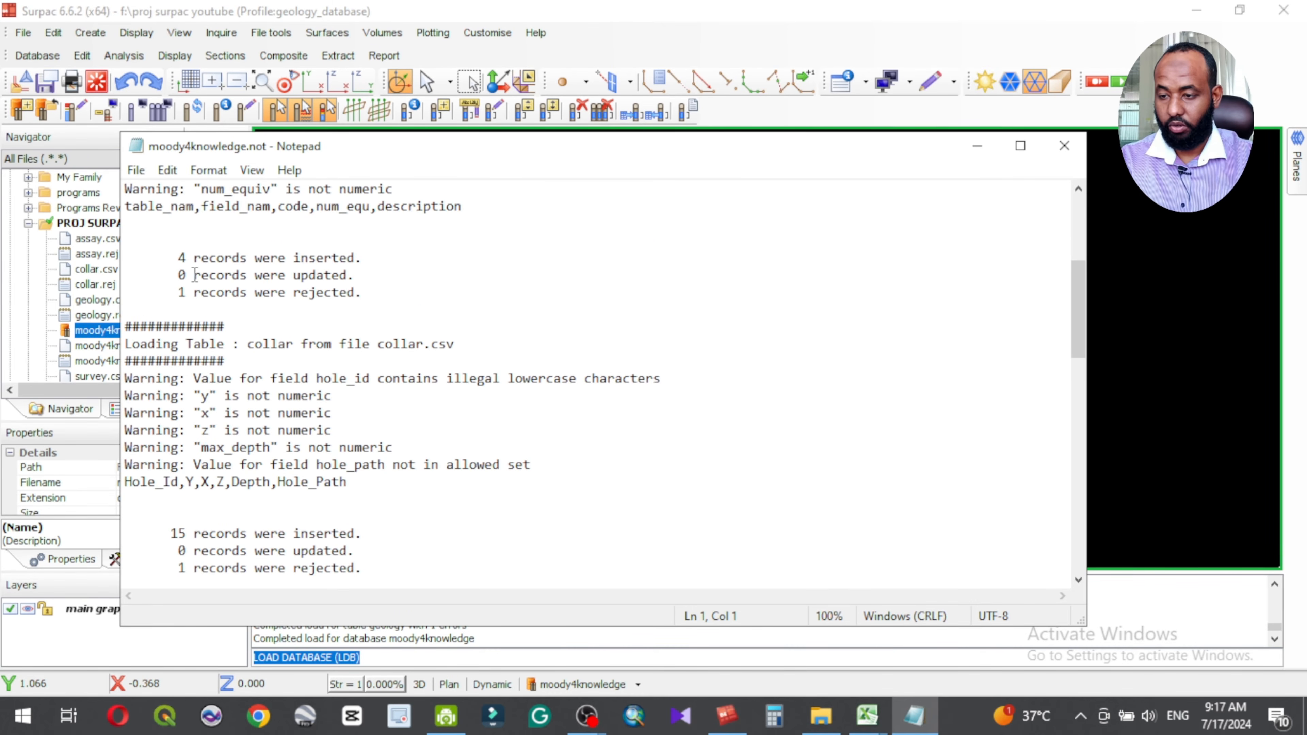
{"action": "scroll", "coordinate": [293, 356], "scroll_direction": "down", "scroll_amount": 1}
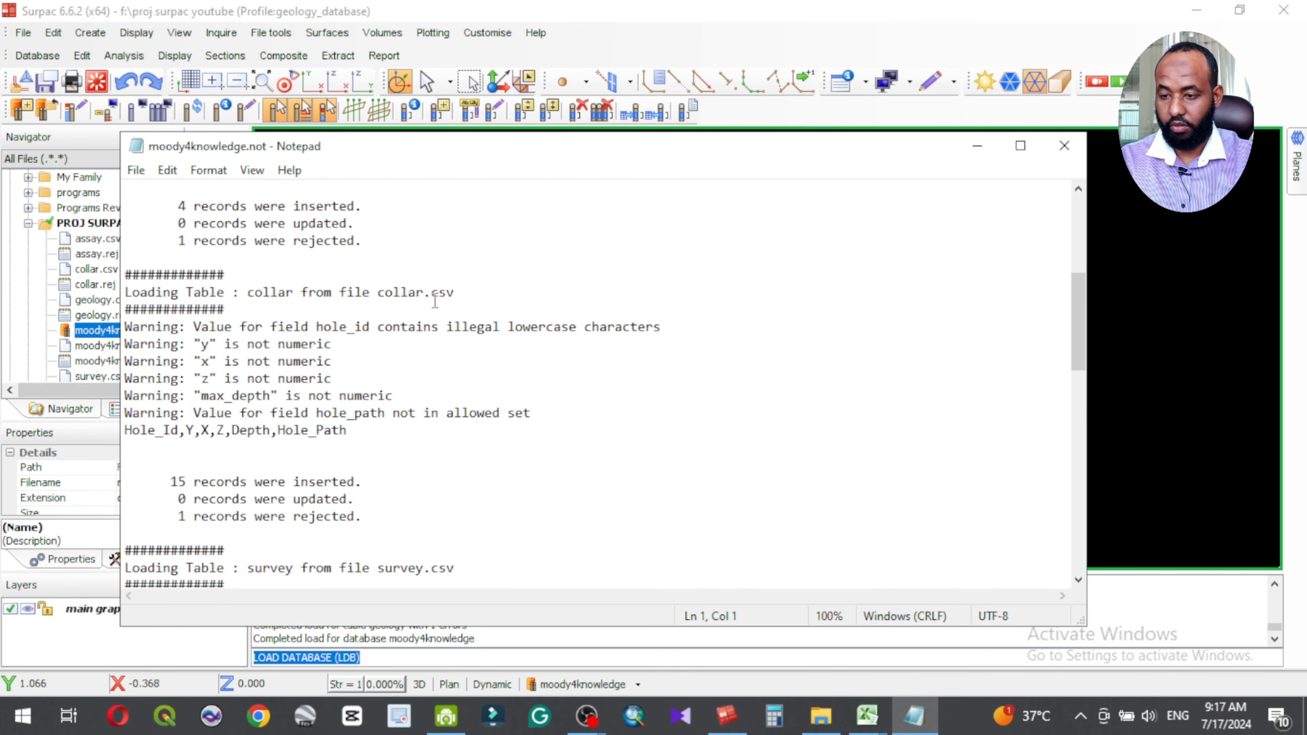
{"action": "scroll", "coordinate": [273, 434], "scroll_direction": "down", "scroll_amount": 4}
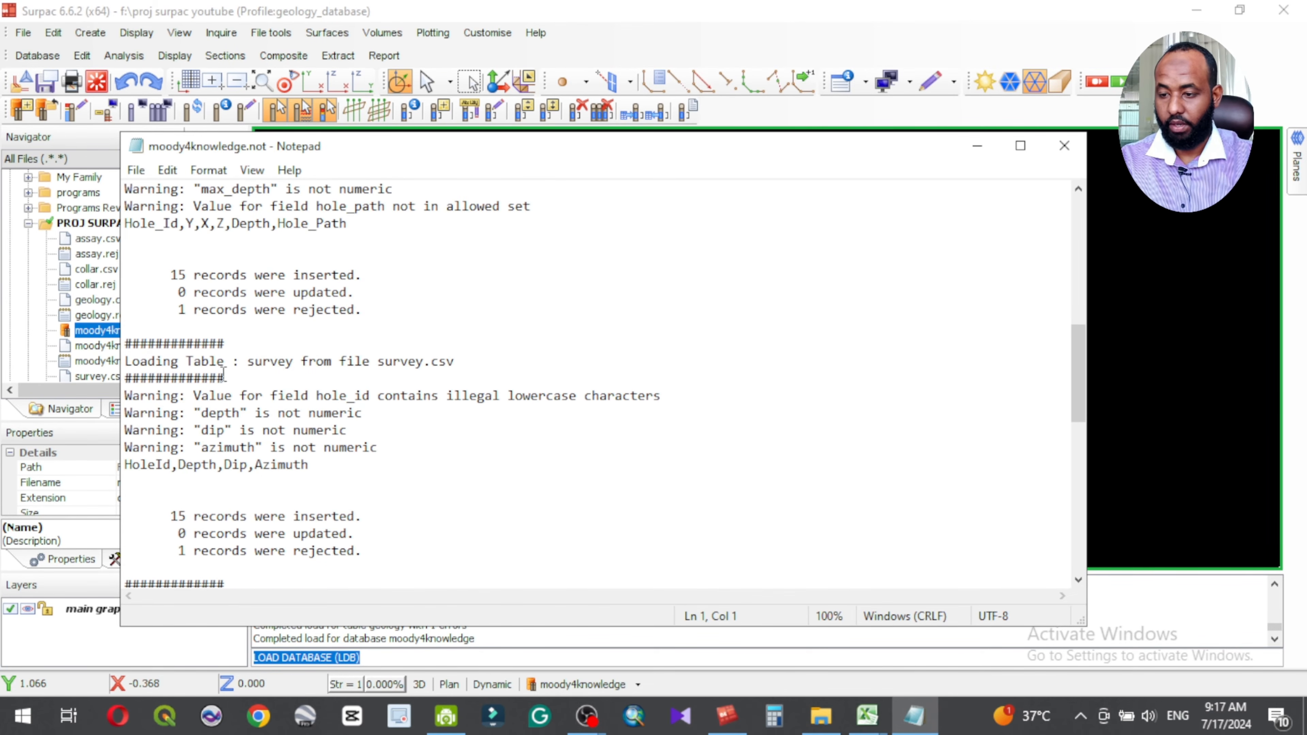
{"action": "scroll", "coordinate": [348, 439], "scroll_direction": "down", "scroll_amount": 5}
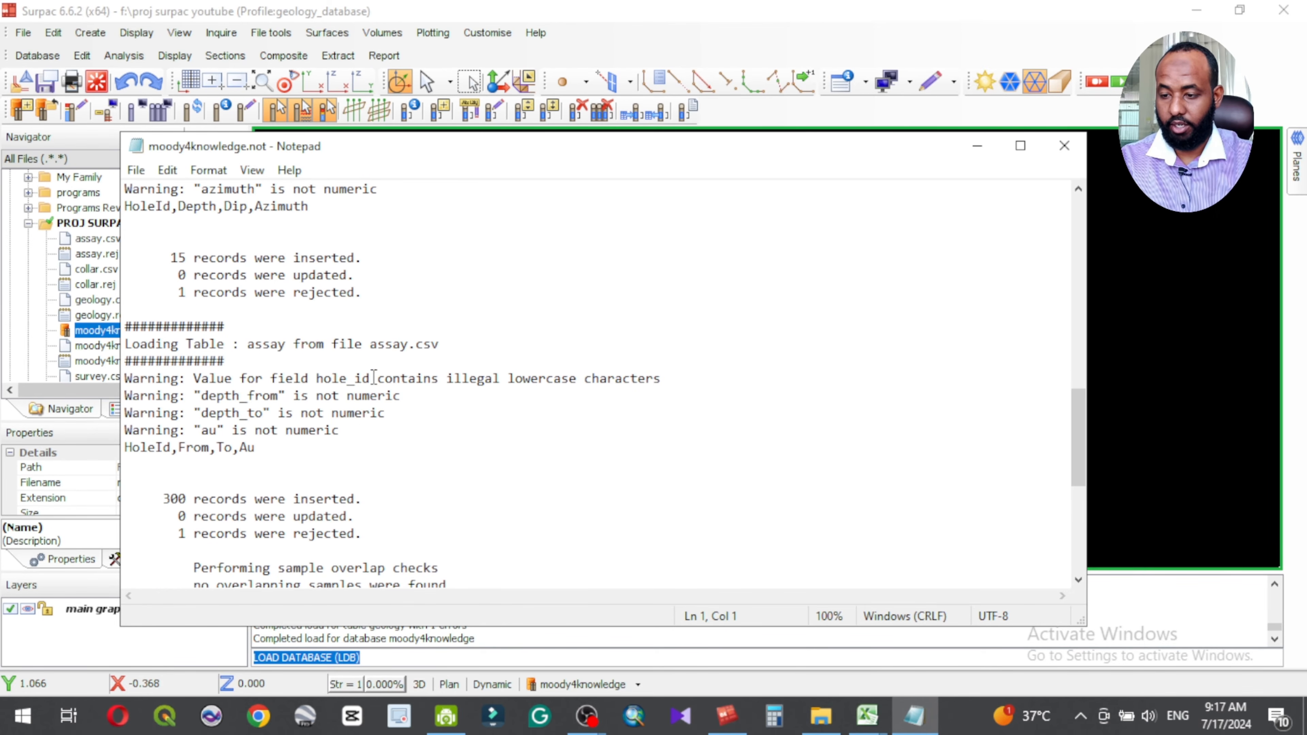
{"action": "scroll", "coordinate": [308, 411], "scroll_direction": "down", "scroll_amount": 3}
{"action": "scroll", "coordinate": [331, 442], "scroll_direction": "down", "scroll_amount": 4}
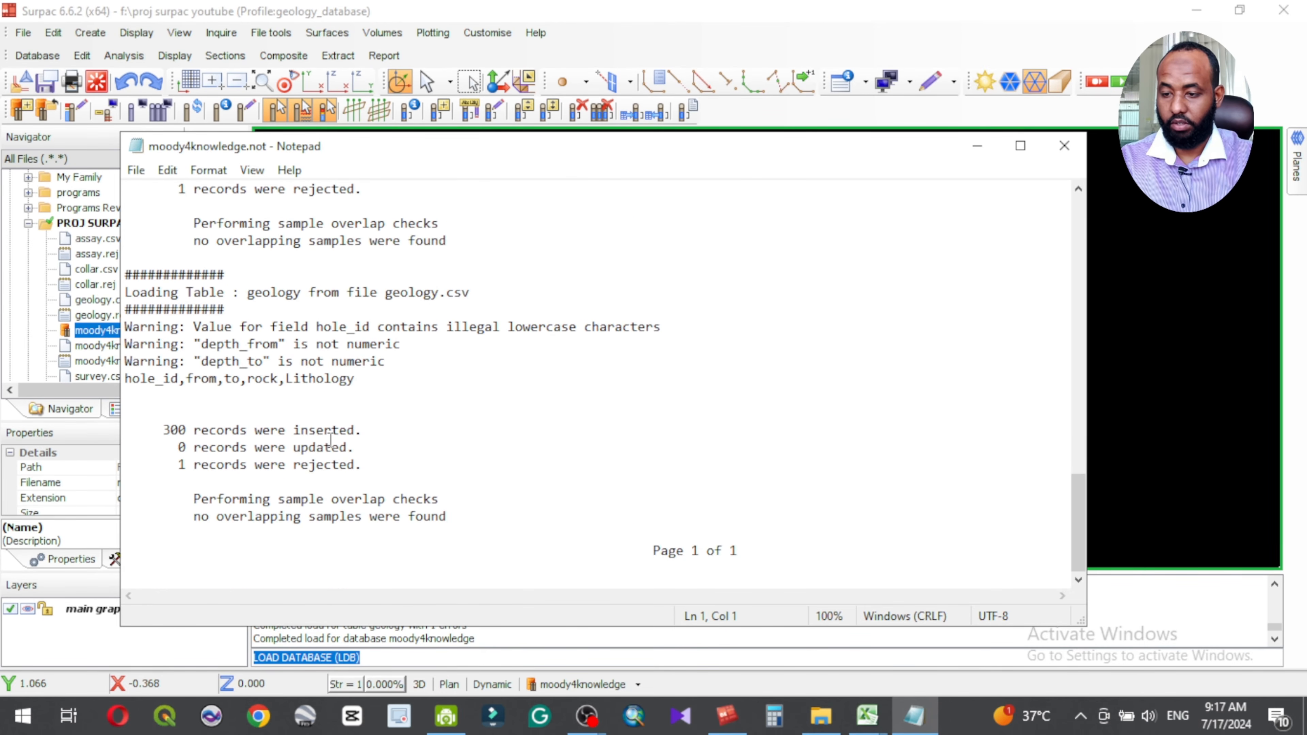
{"action": "scroll", "coordinate": [440, 413], "scroll_direction": "up", "scroll_amount": 15}
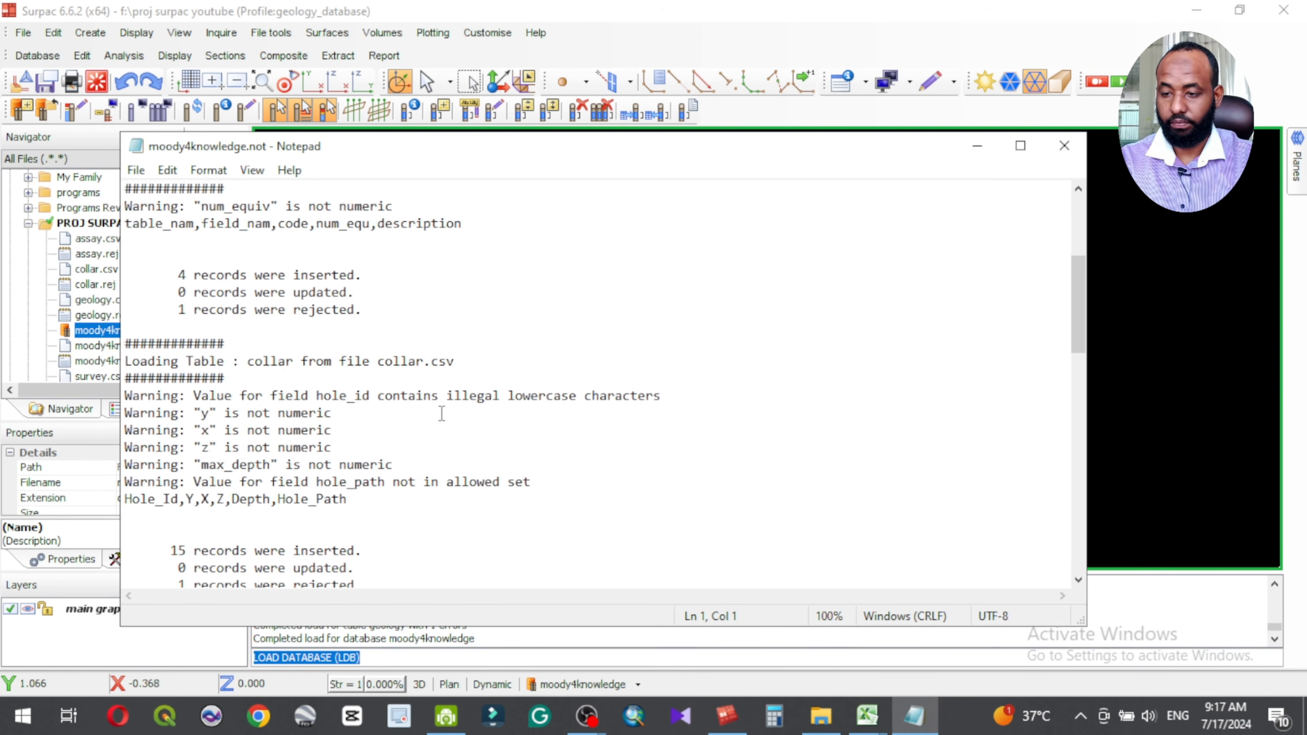
{"action": "left_click", "coordinate": [1063, 149]}
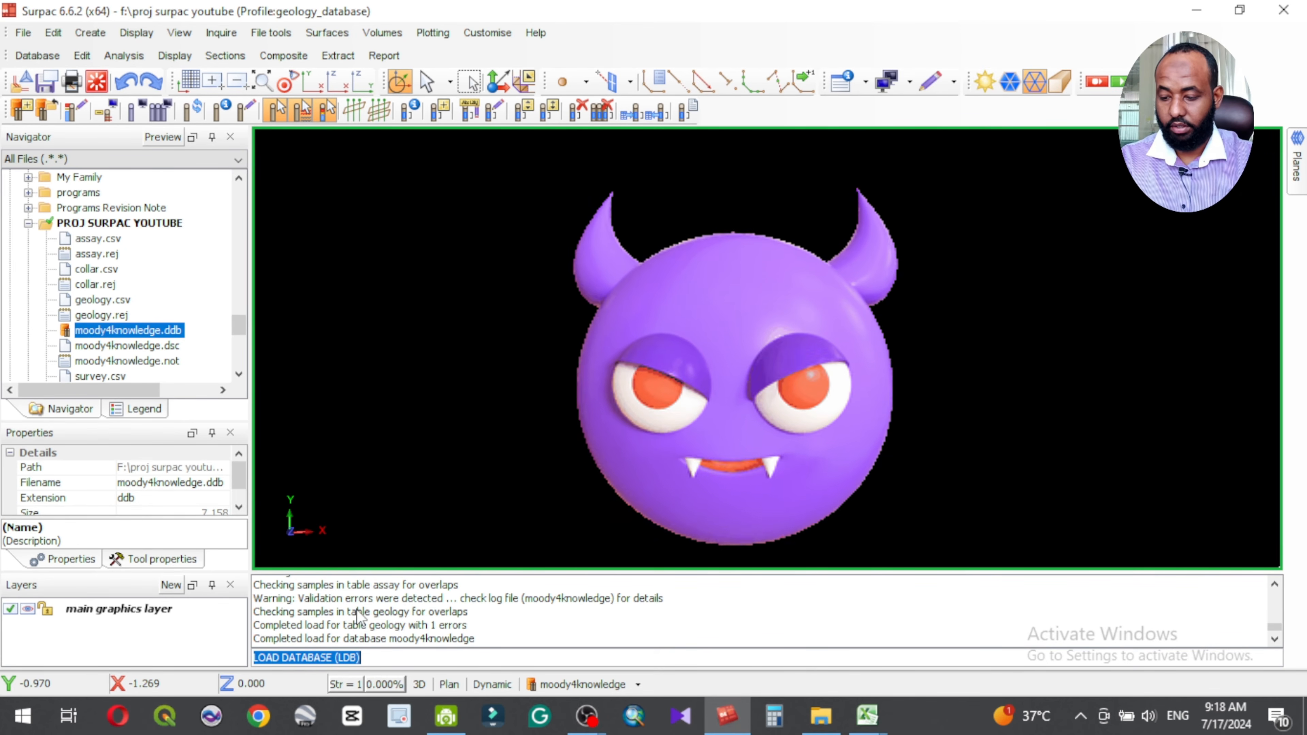
{"action": "left_click", "coordinate": [52, 34]}
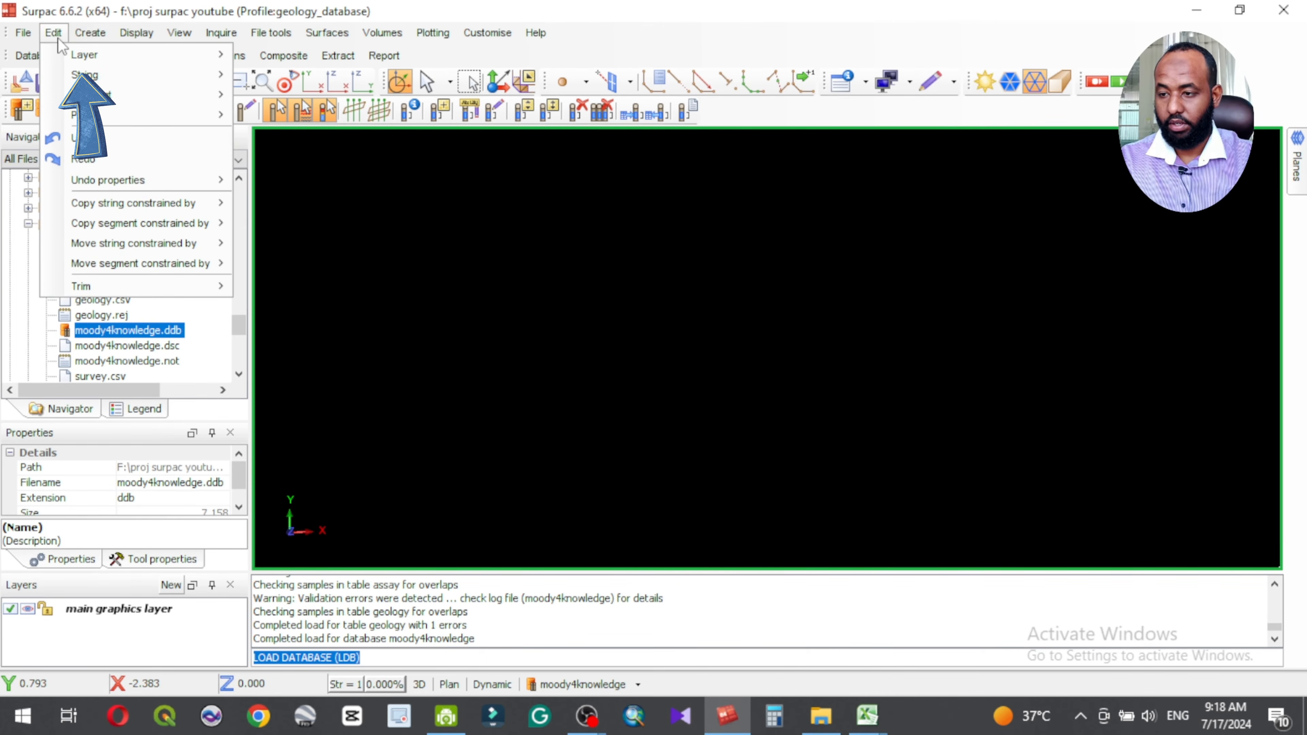
{"action": "left_click", "coordinate": [42, 36]}
{"action": "left_click", "coordinate": [23, 32]}
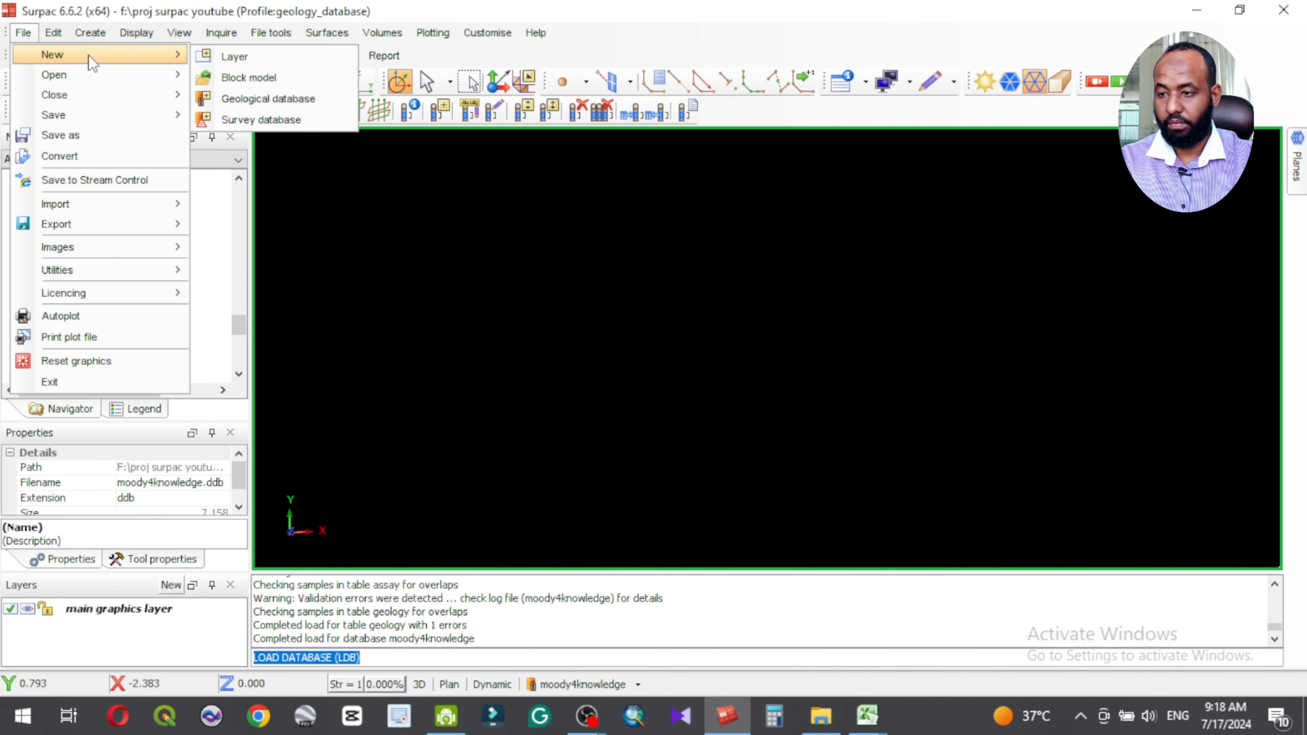
{"action": "key", "text": "Escape"}
Step: Open the collar table for editing without any query constraints
{"action": "left_click", "coordinate": [82, 56]}
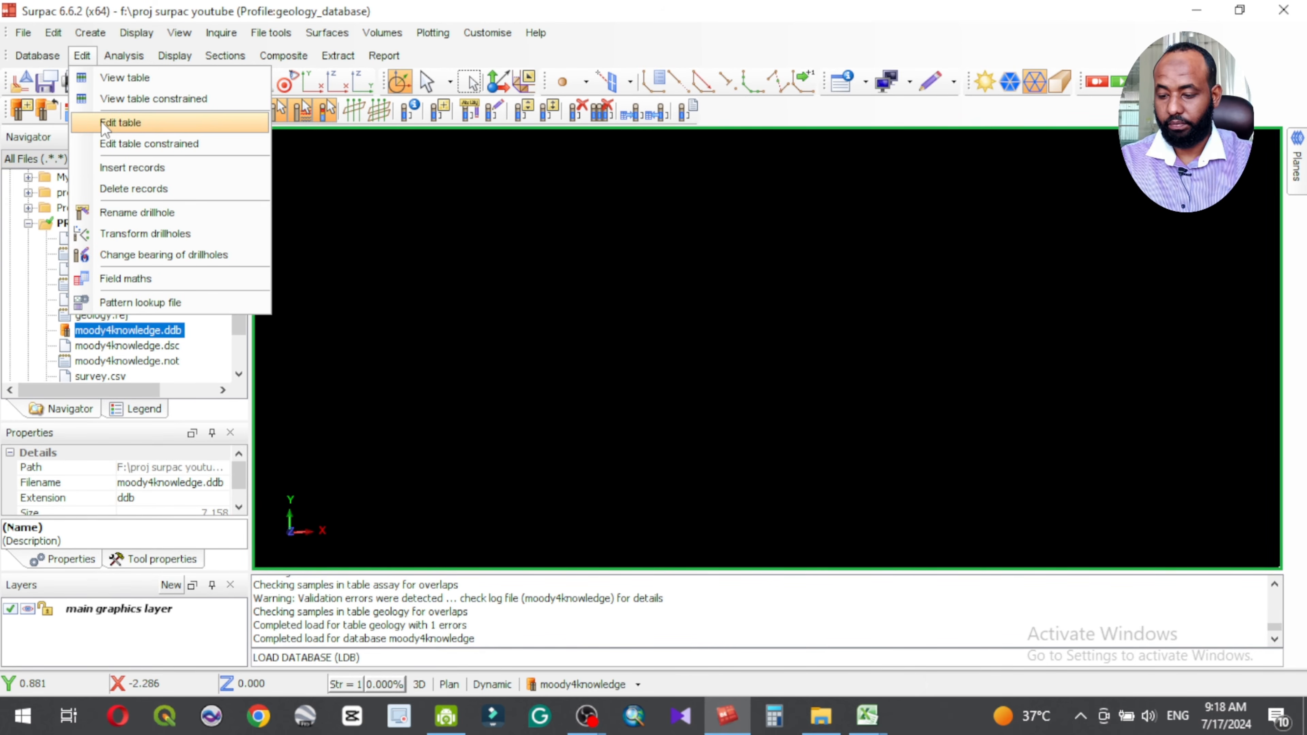
{"action": "left_click", "coordinate": [121, 123]}
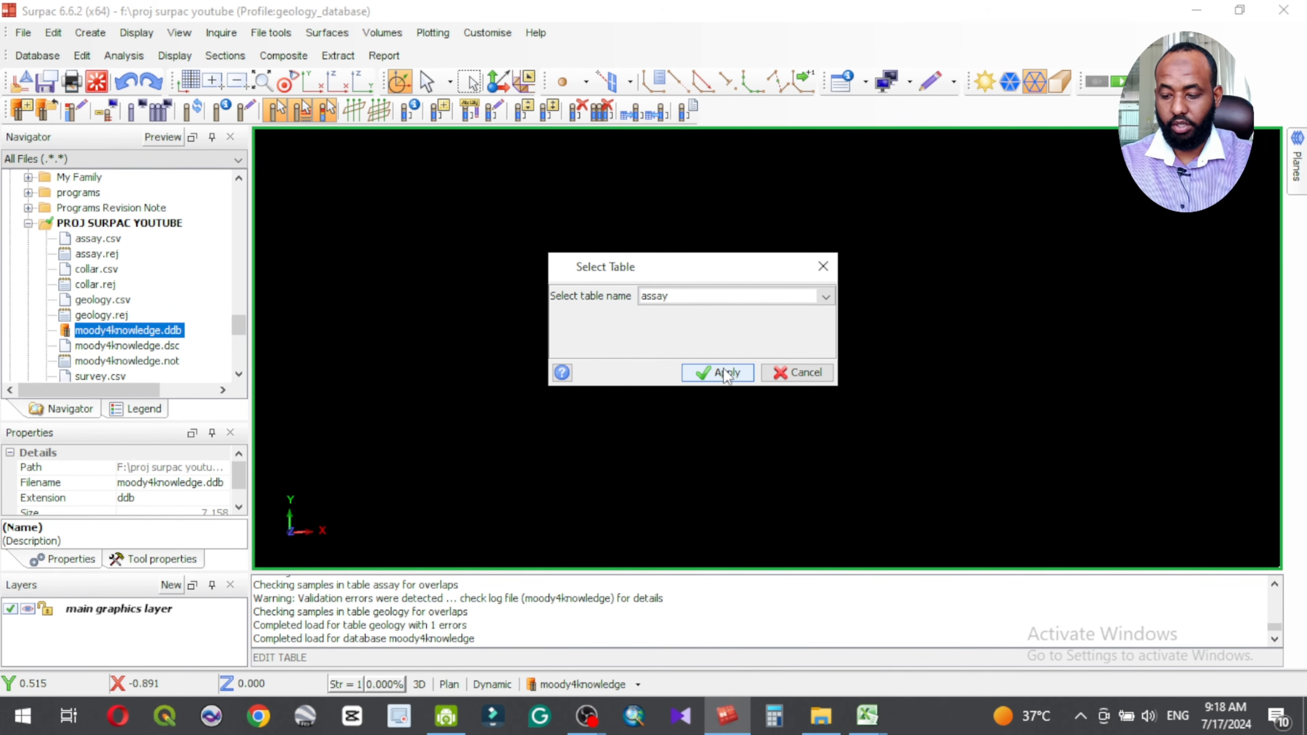
{"action": "left_click", "coordinate": [724, 302]}
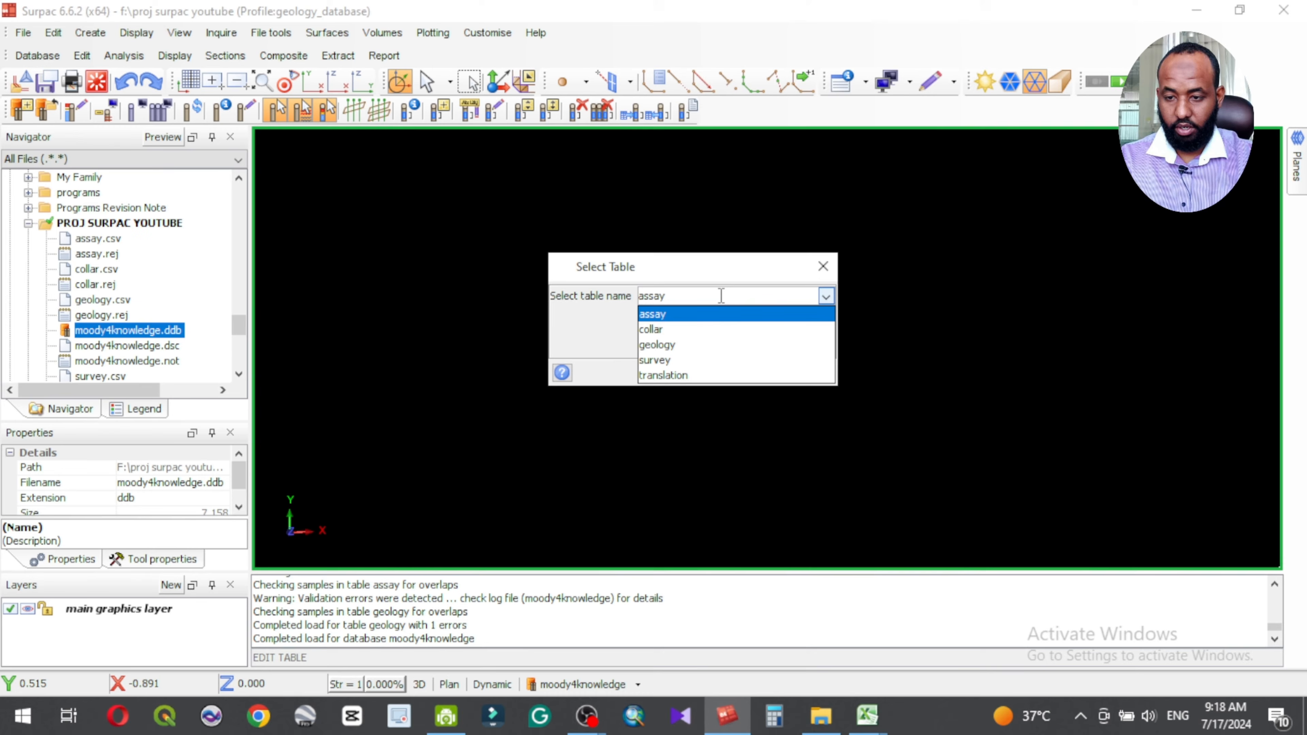
{"action": "left_click", "coordinate": [661, 329]}
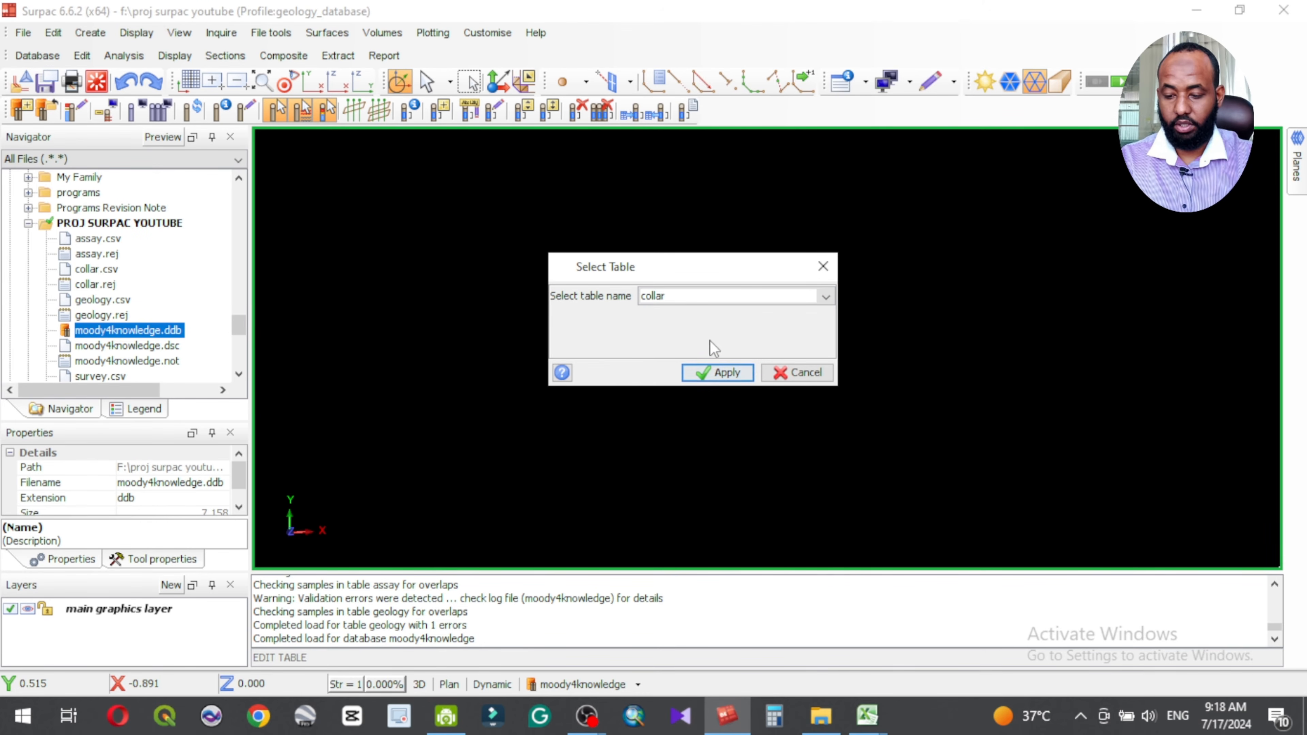
{"action": "left_click", "coordinate": [716, 371]}
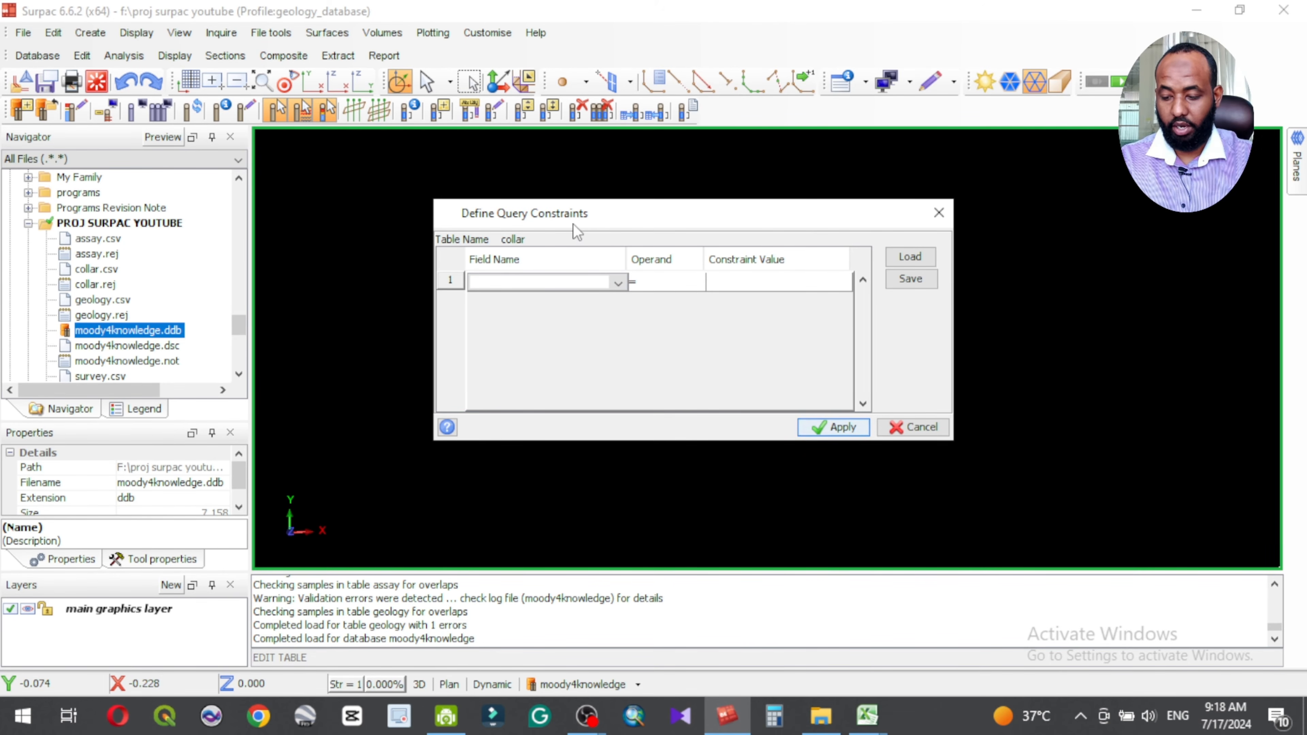
{"action": "left_click", "coordinate": [842, 428]}
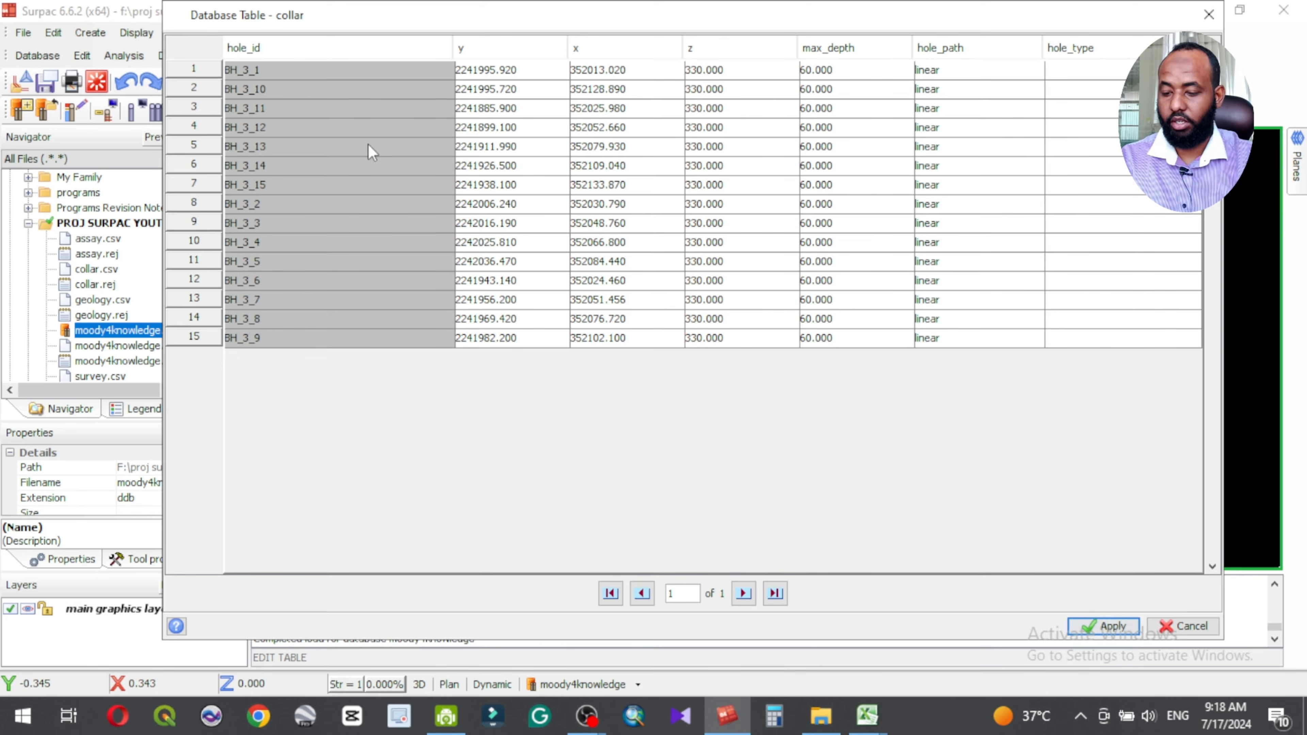
Step: Inspect the editable y and x coordinates of hole BH_3_1 in the collar table and close the table without applying changes
{"action": "left_click", "coordinate": [508, 71]}
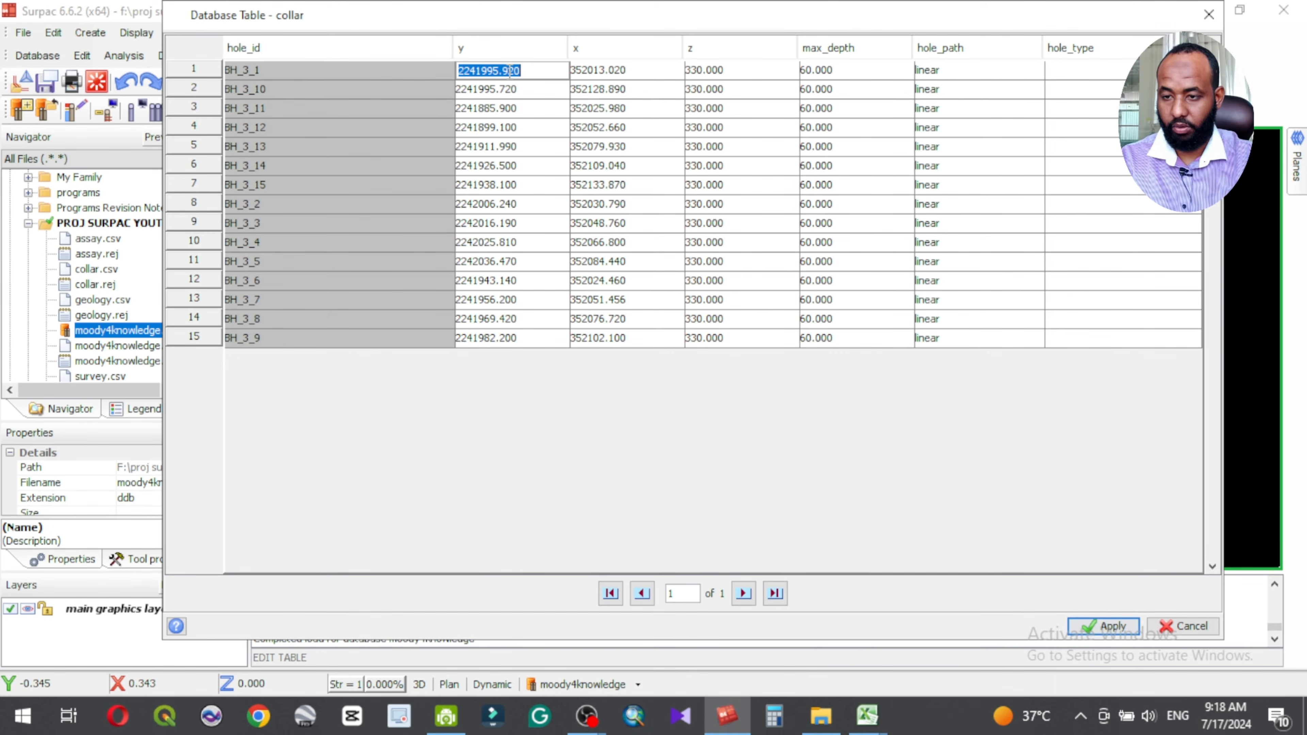
{"action": "left_click_drag", "start_coordinate": [493, 70], "coordinate": [500, 71]}
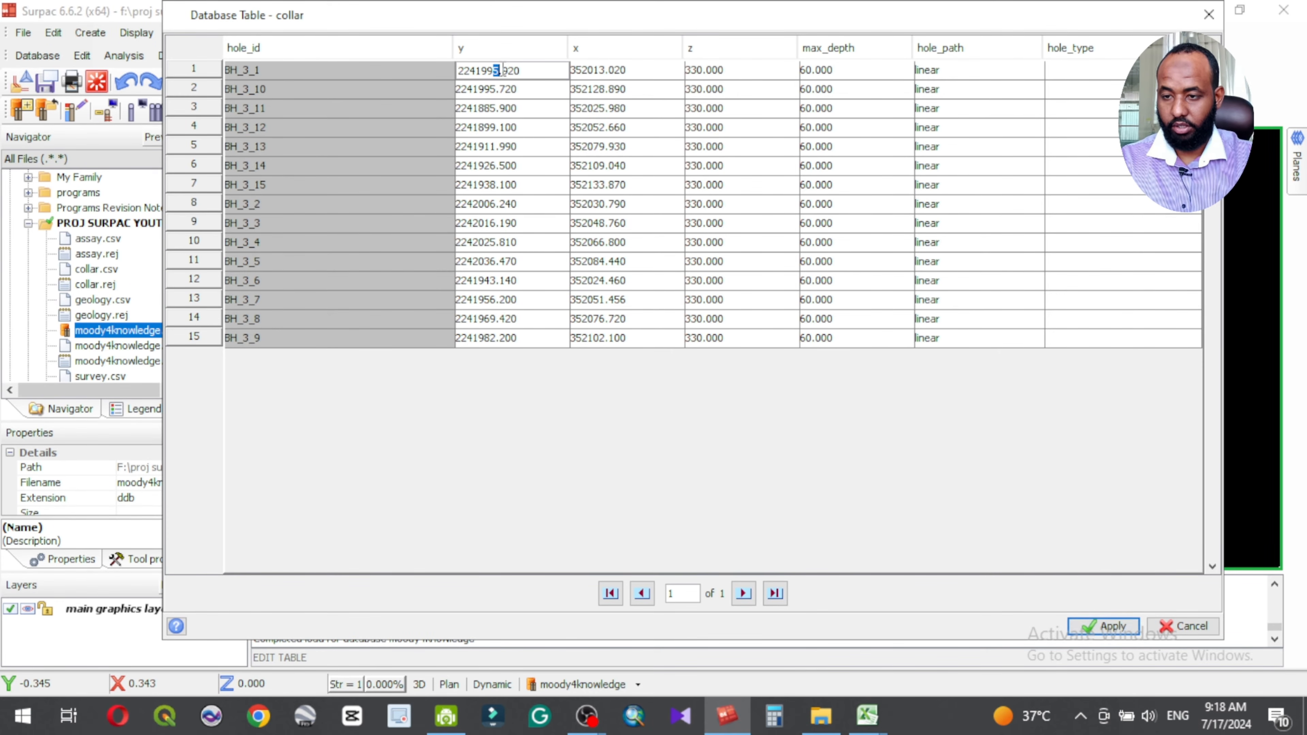
{"action": "left_click", "coordinate": [516, 70]}
{"action": "left_click", "coordinate": [614, 72]}
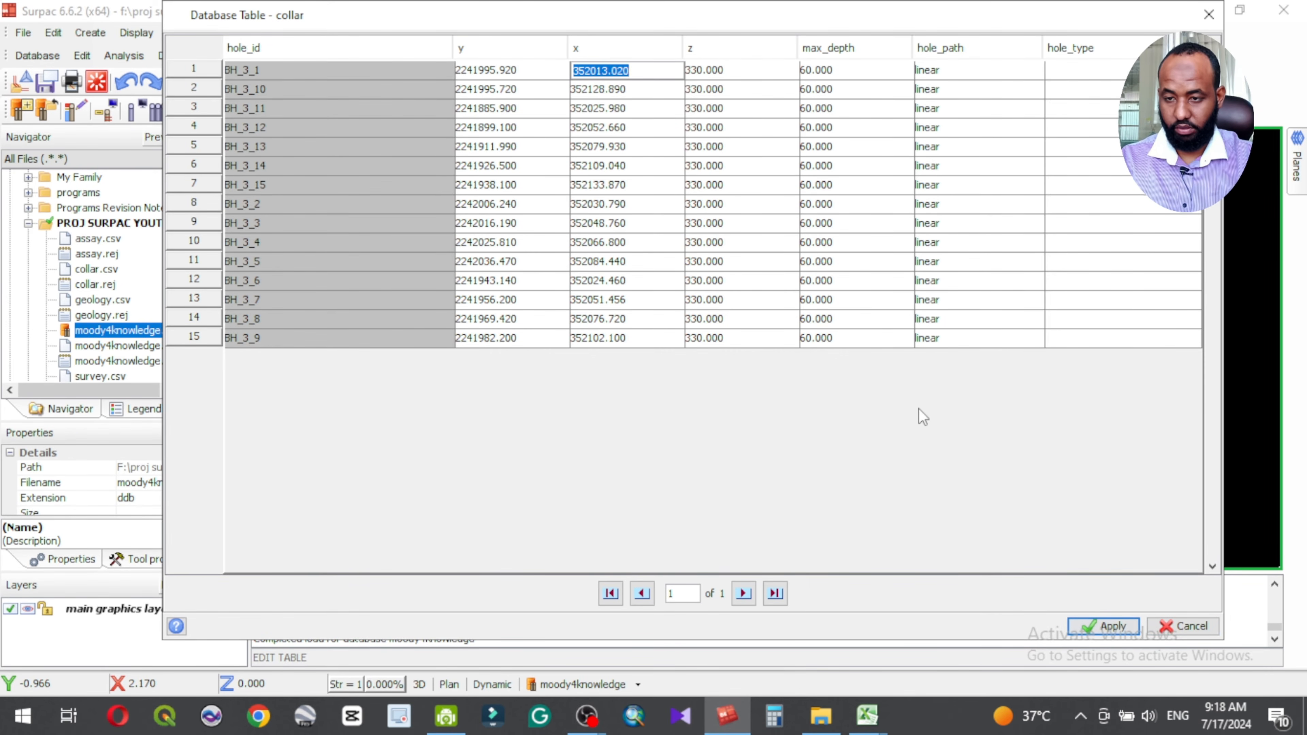
{"action": "left_click", "coordinate": [1196, 626]}
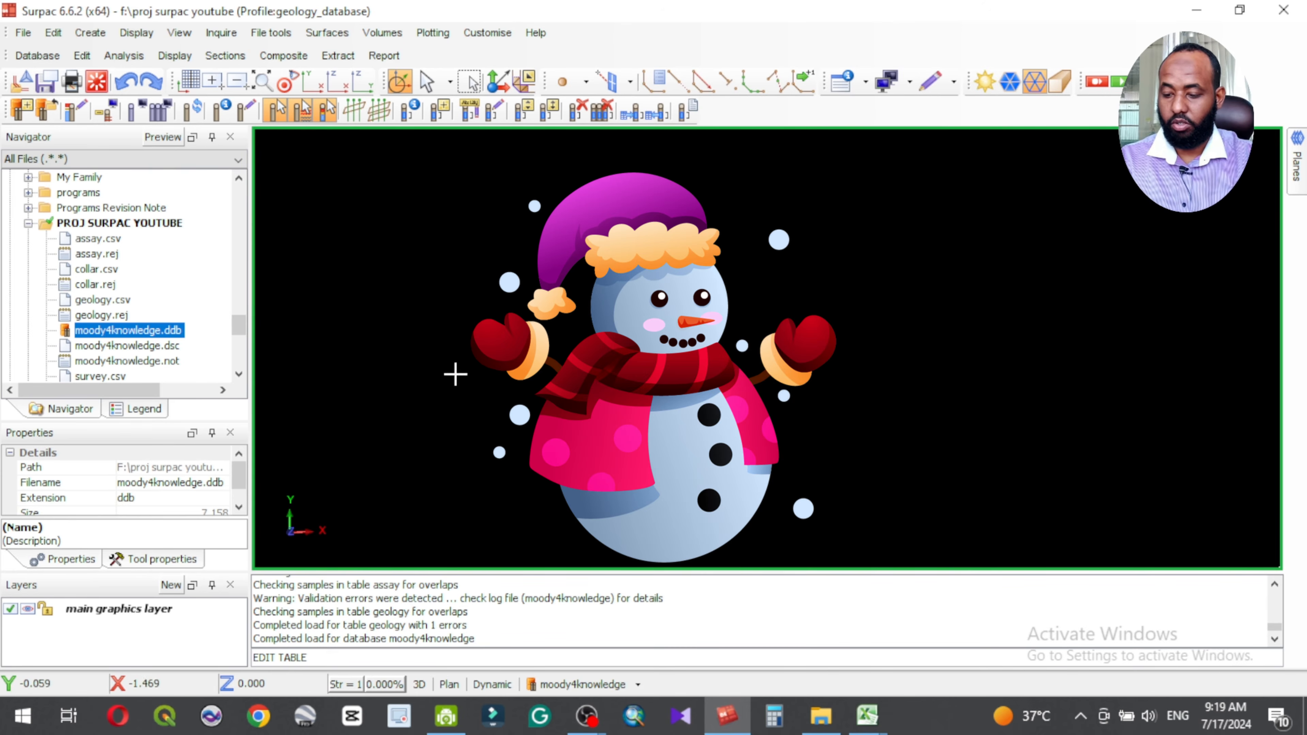
Step: Start inserting records into the assay table and open its insert rows template
{"action": "left_click", "coordinate": [91, 56]}
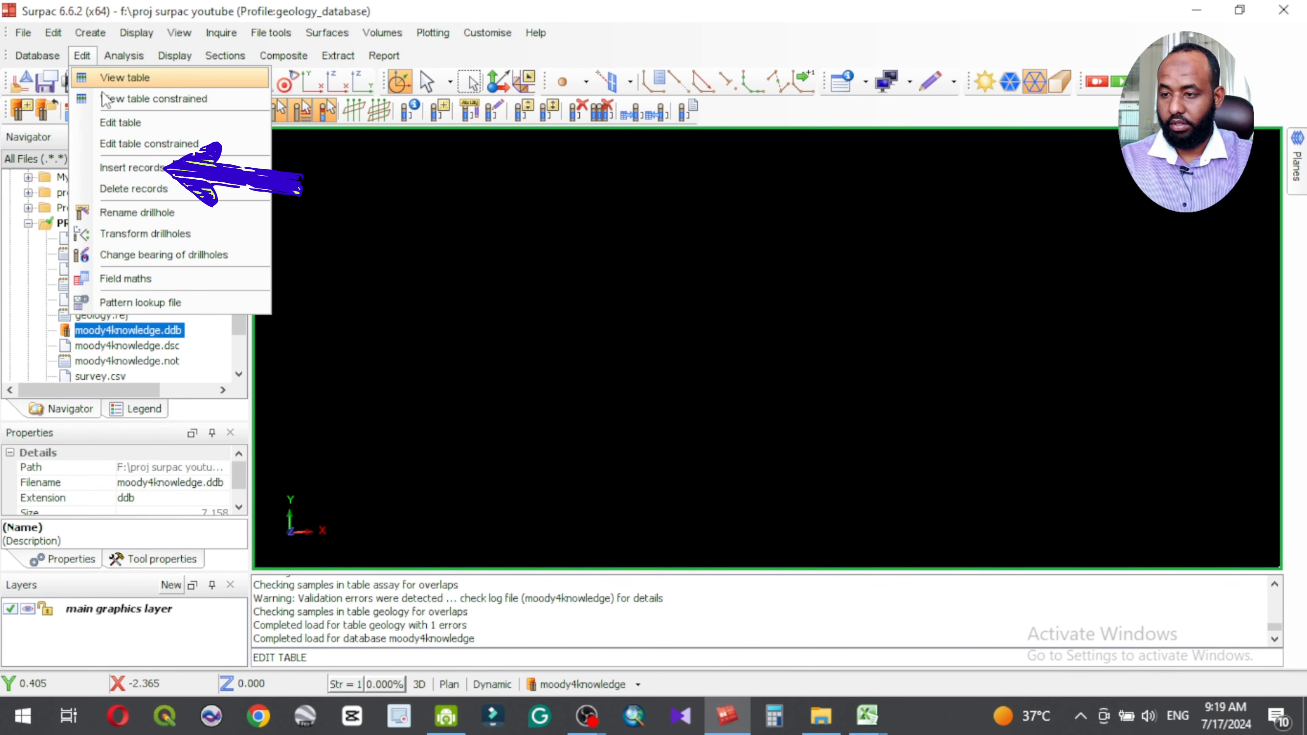
{"action": "left_click", "coordinate": [131, 170]}
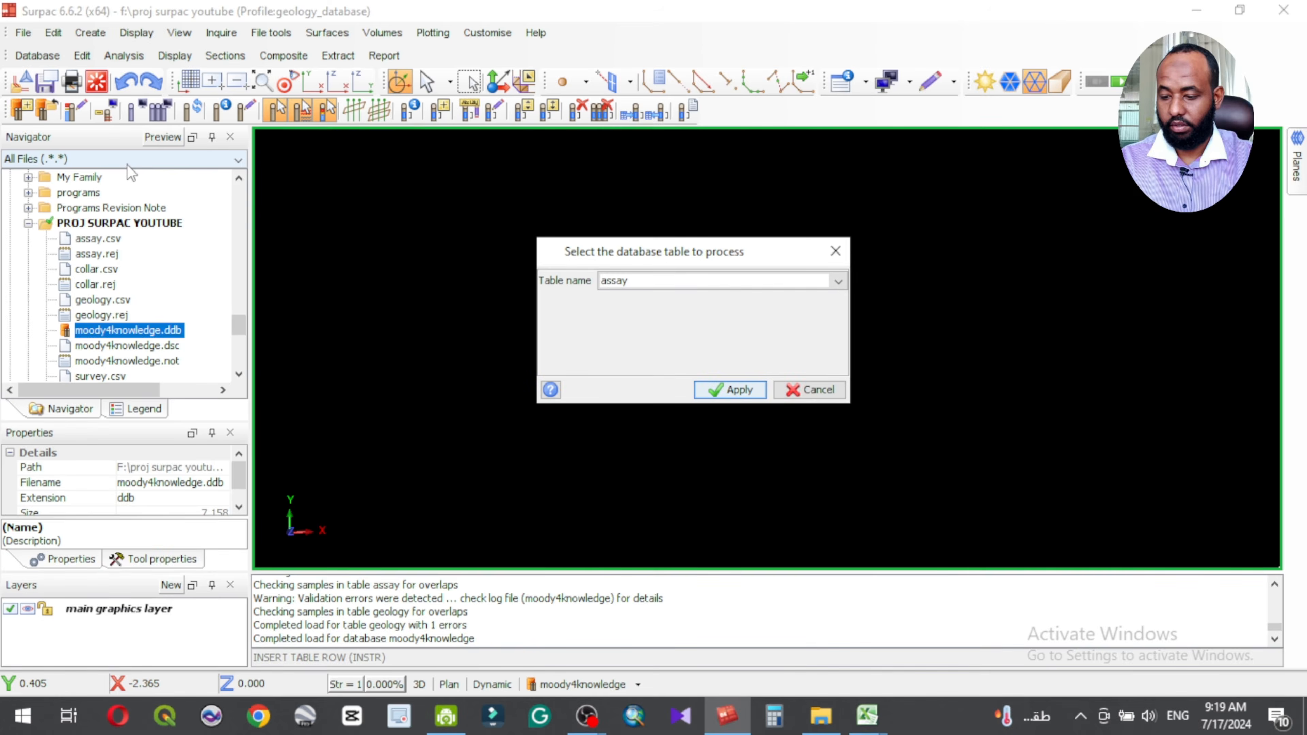
{"action": "left_click", "coordinate": [636, 284]}
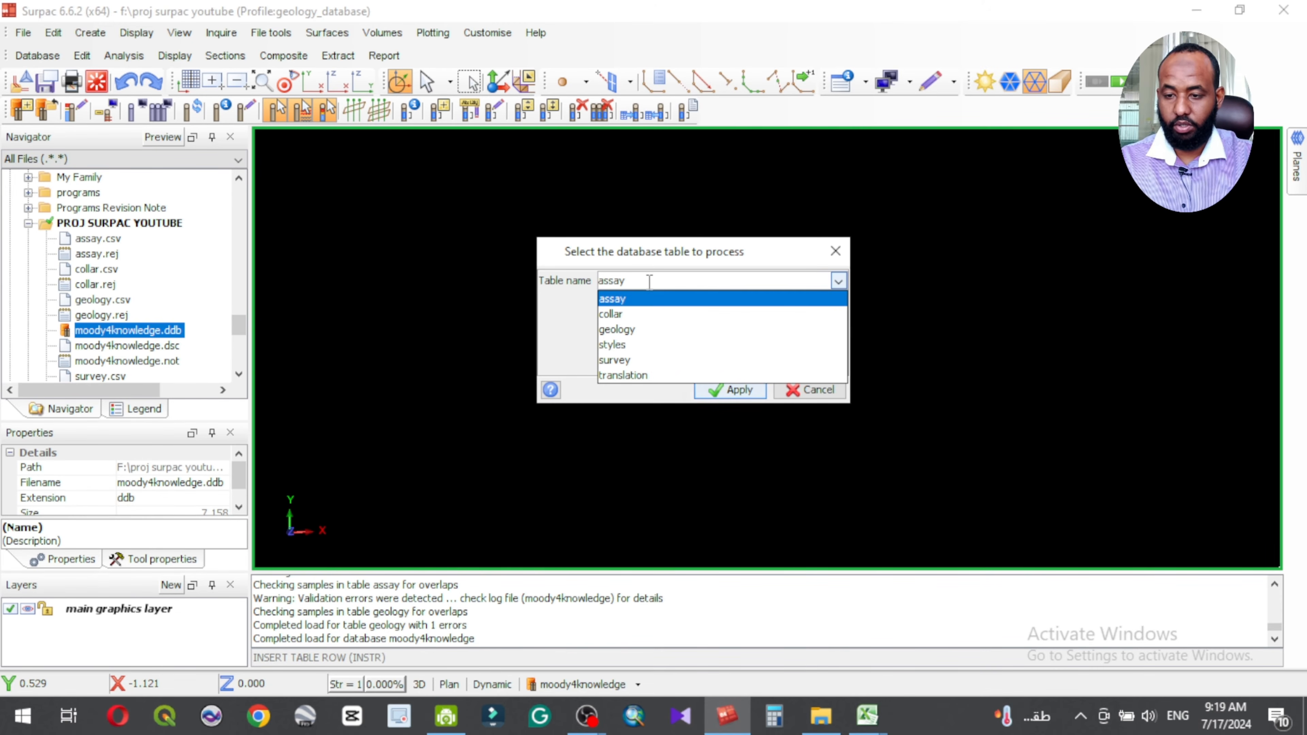
{"action": "left_click", "coordinate": [617, 298]}
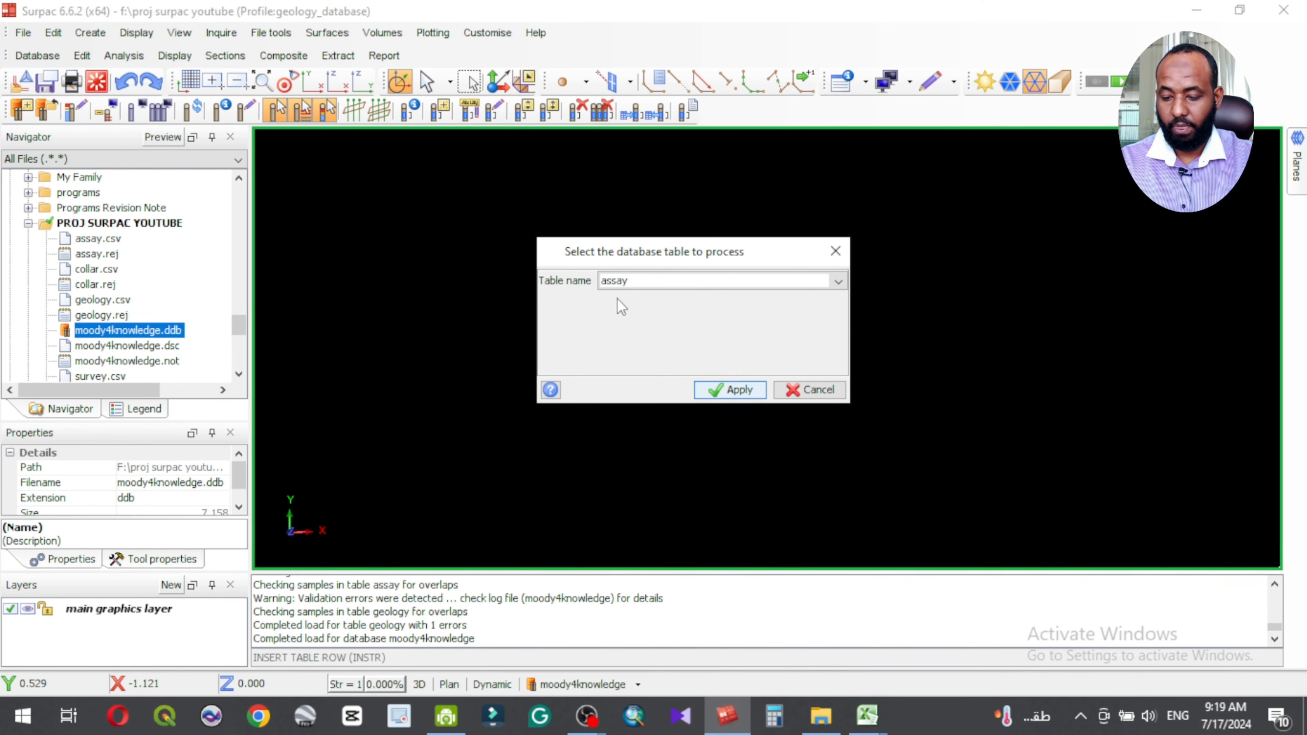
{"action": "left_click", "coordinate": [744, 391]}
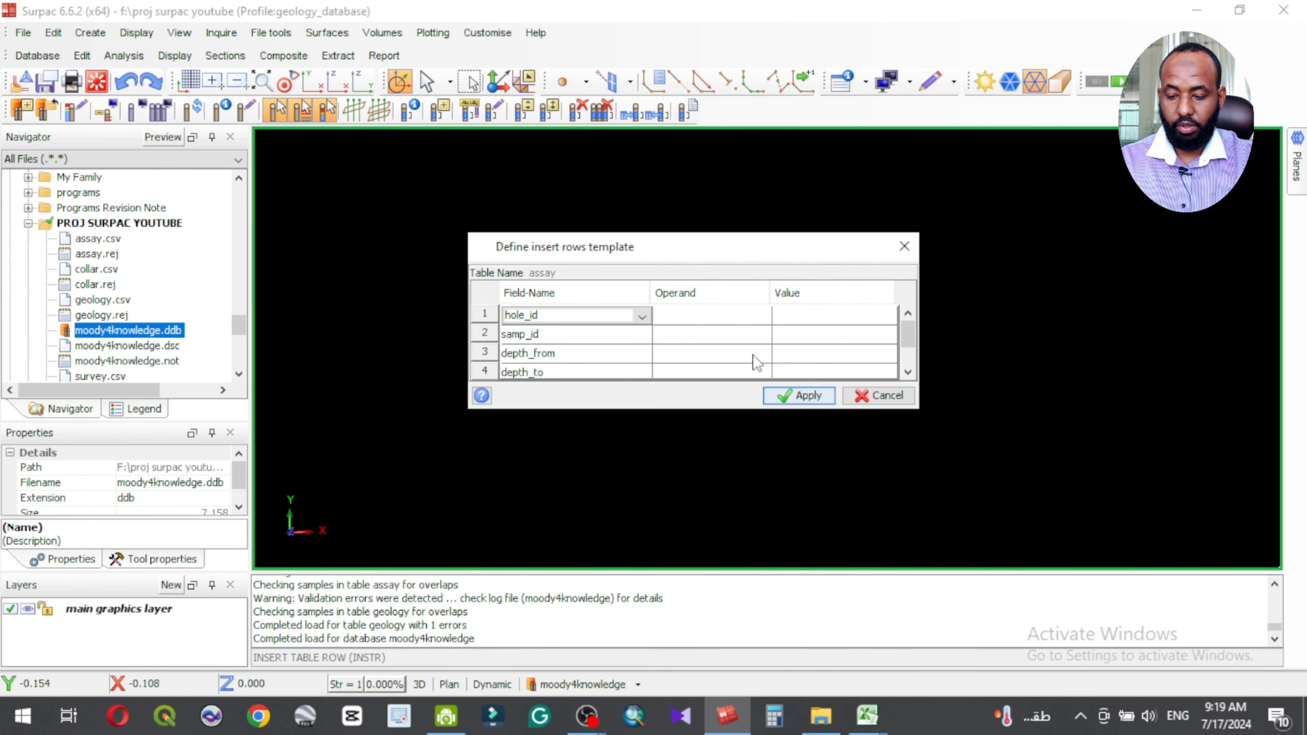
Step: Try adding an empty row after sample_type in the assay insert template, and cancel the record insertion
{"action": "scroll", "coordinate": [750, 344], "scroll_direction": "down", "scroll_amount": 1}
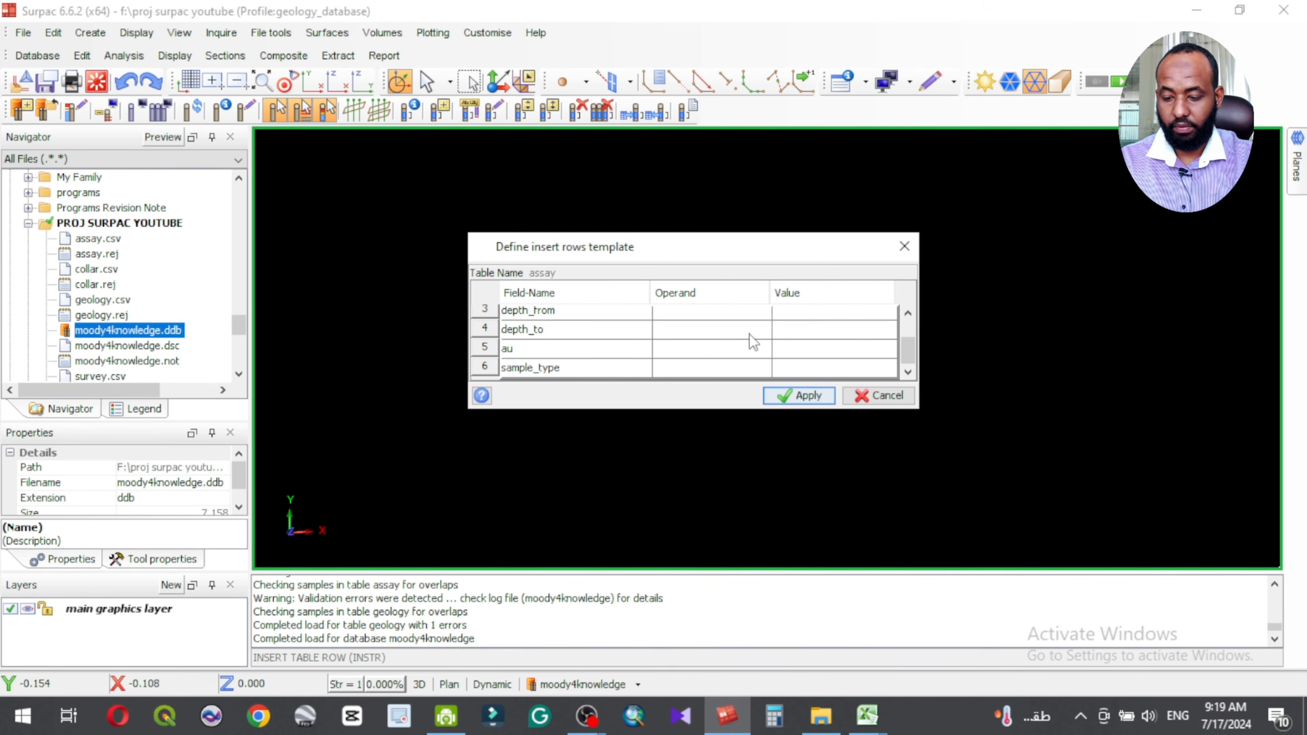
{"action": "right_click", "coordinate": [487, 369]}
{"action": "left_click", "coordinate": [548, 405]}
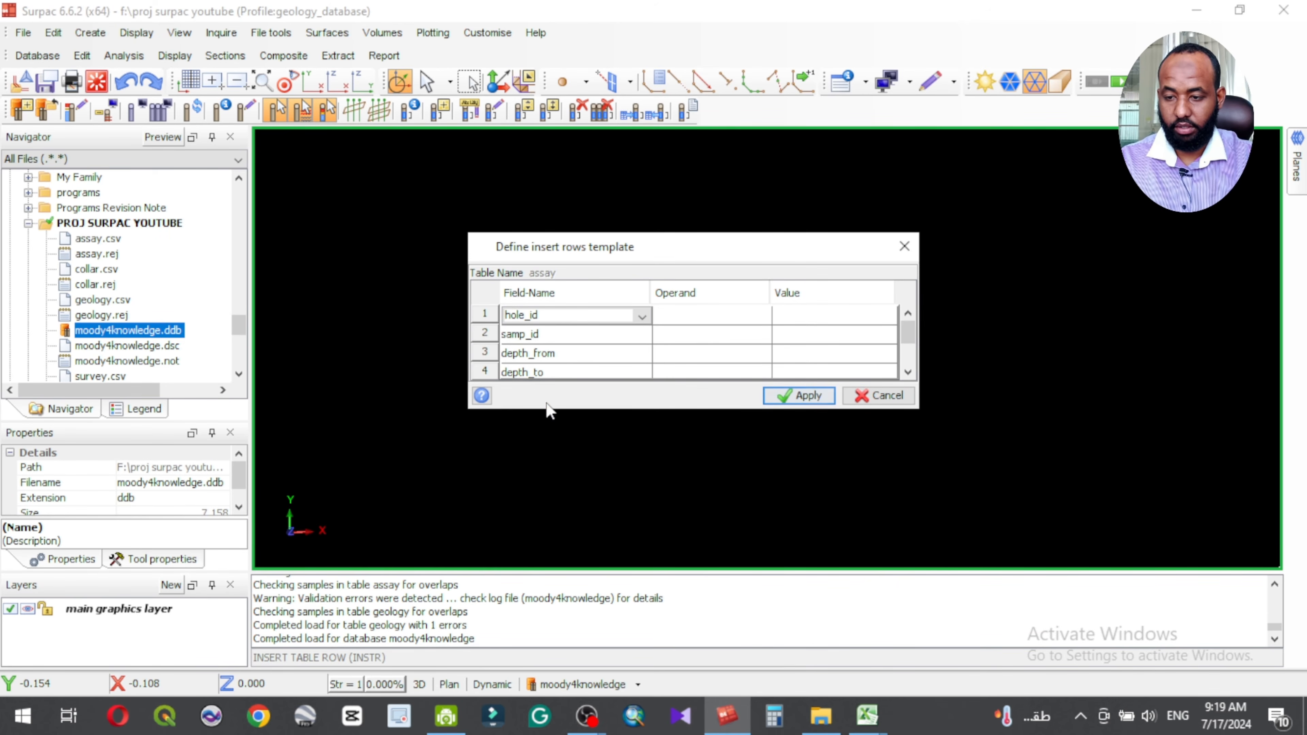
{"action": "scroll", "coordinate": [639, 353], "scroll_direction": "down", "scroll_amount": 1}
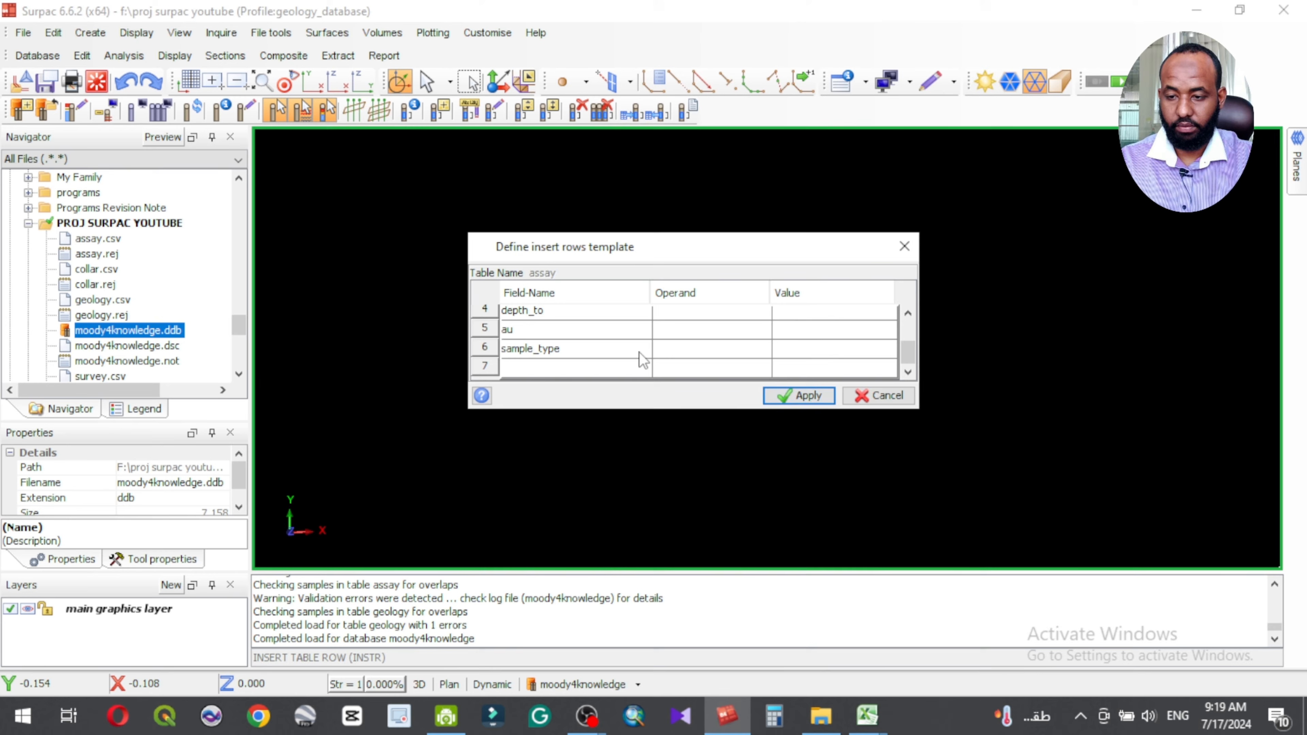
{"action": "left_click", "coordinate": [600, 369]}
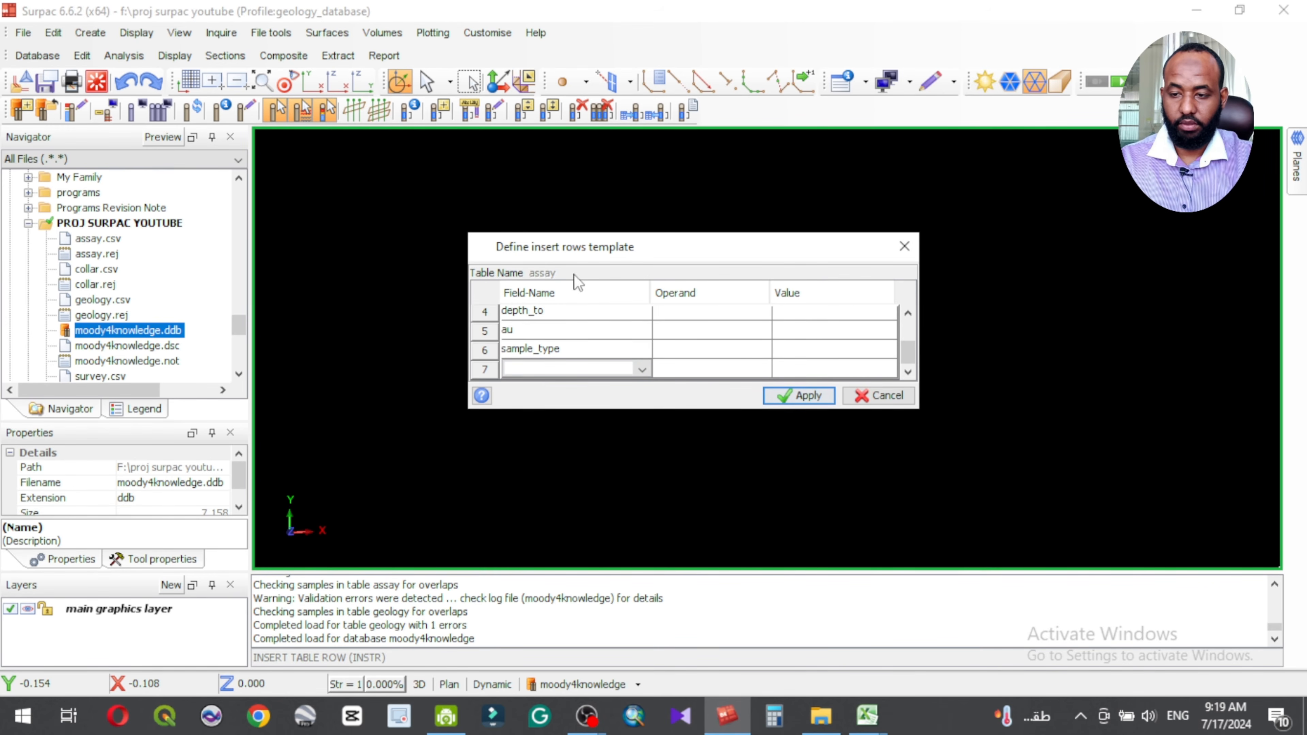
{"action": "left_click", "coordinate": [878, 391]}
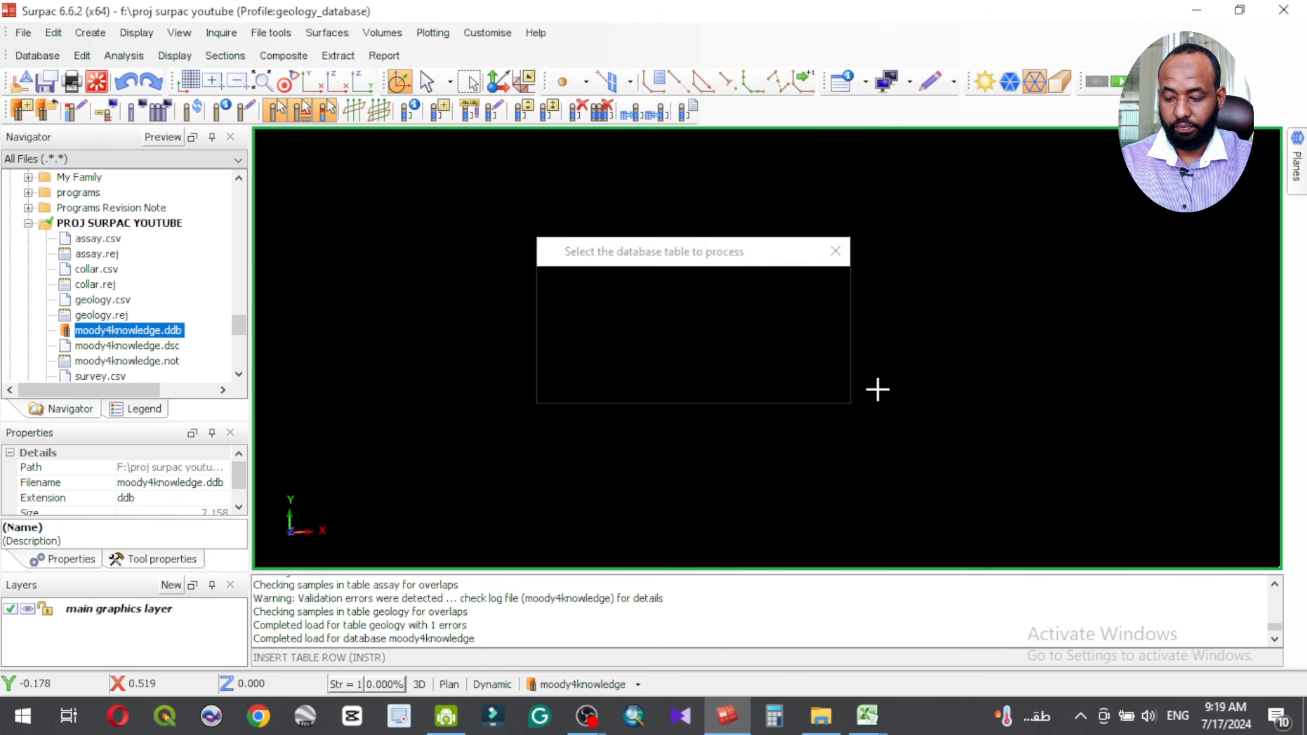
{"action": "left_click", "coordinate": [822, 391]}
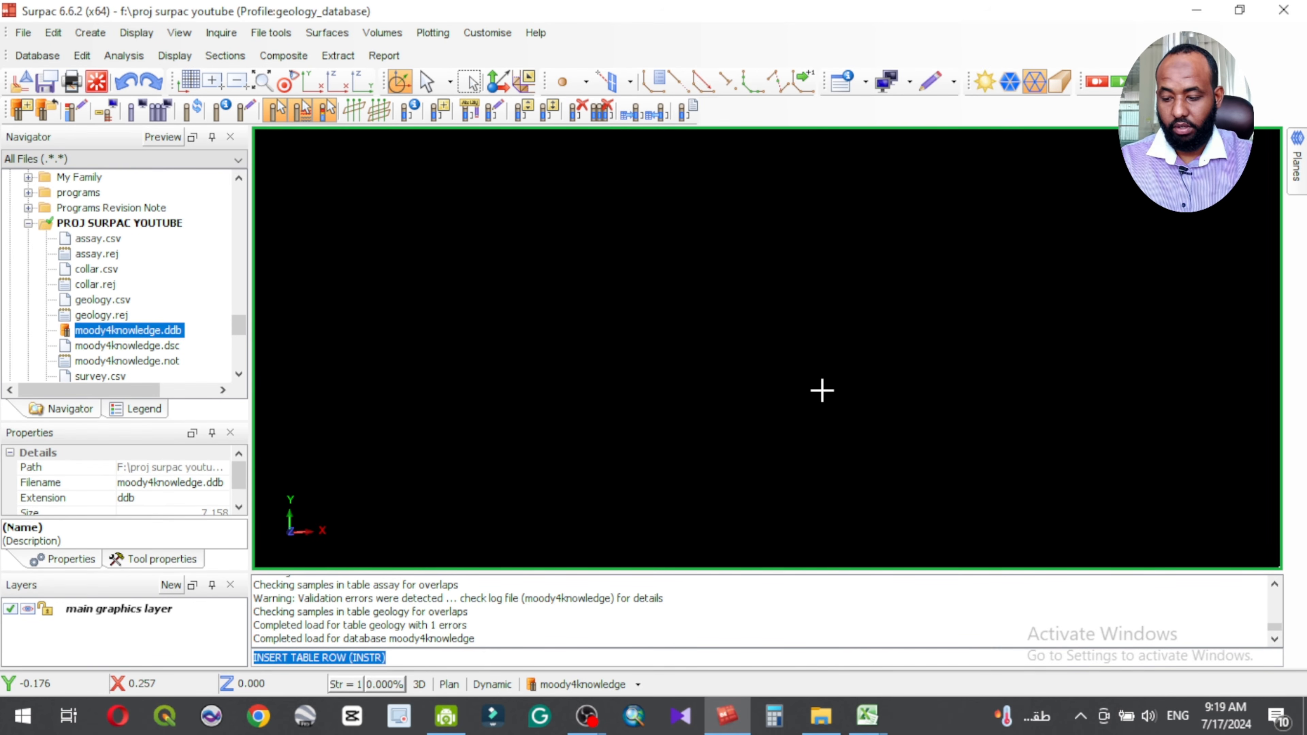
Step: Look at the old and new drillhole ID fields for renaming a drillhole, and close the form without renaming
{"action": "left_click", "coordinate": [82, 56]}
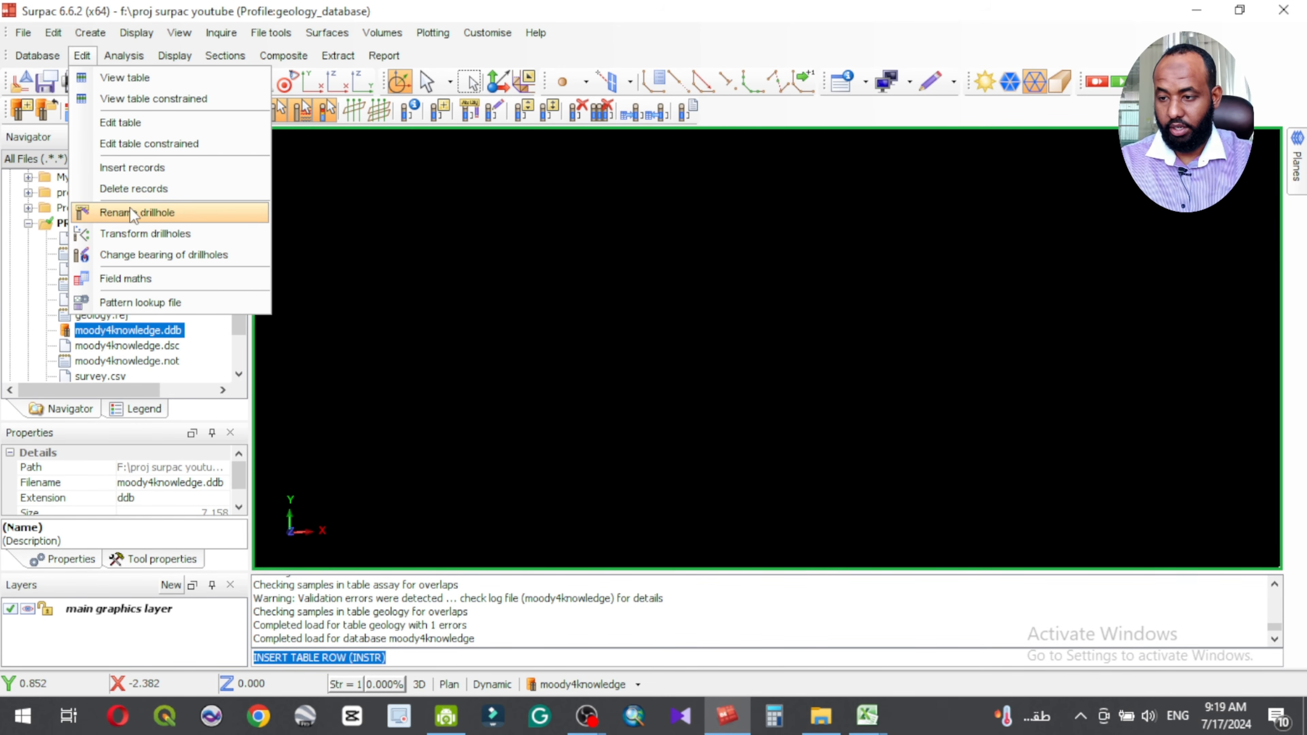
{"action": "left_click", "coordinate": [138, 213]}
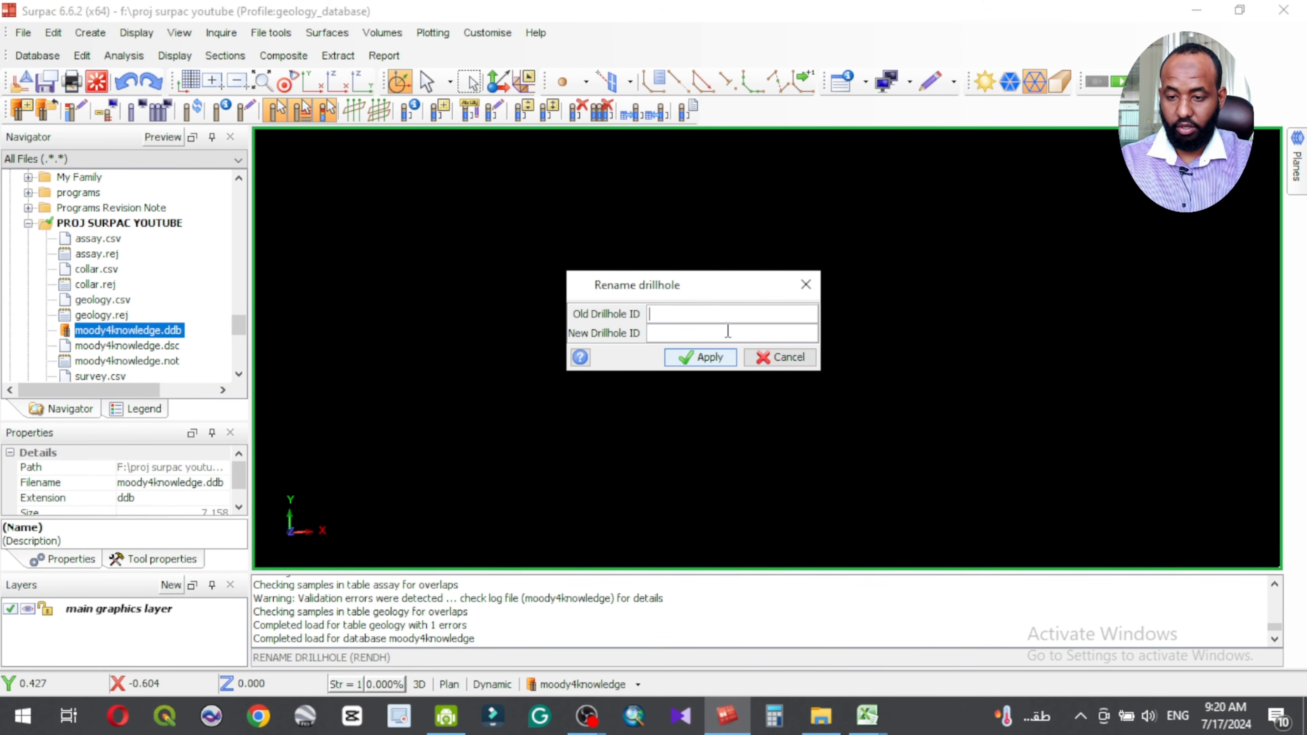
{"action": "left_click", "coordinate": [794, 359]}
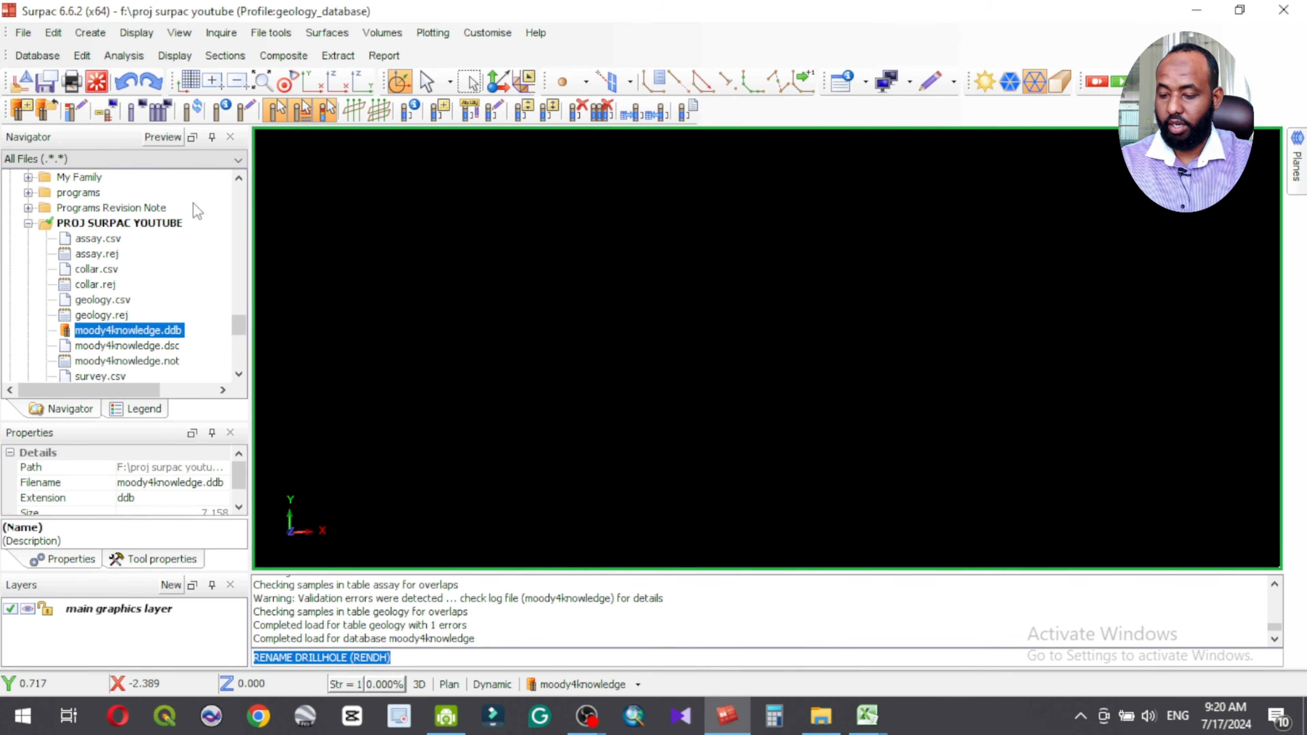
Step: Look at the old and new point parameters for transforming drillholes to another grid, and cancel the transformation
{"action": "left_click", "coordinate": [91, 53]}
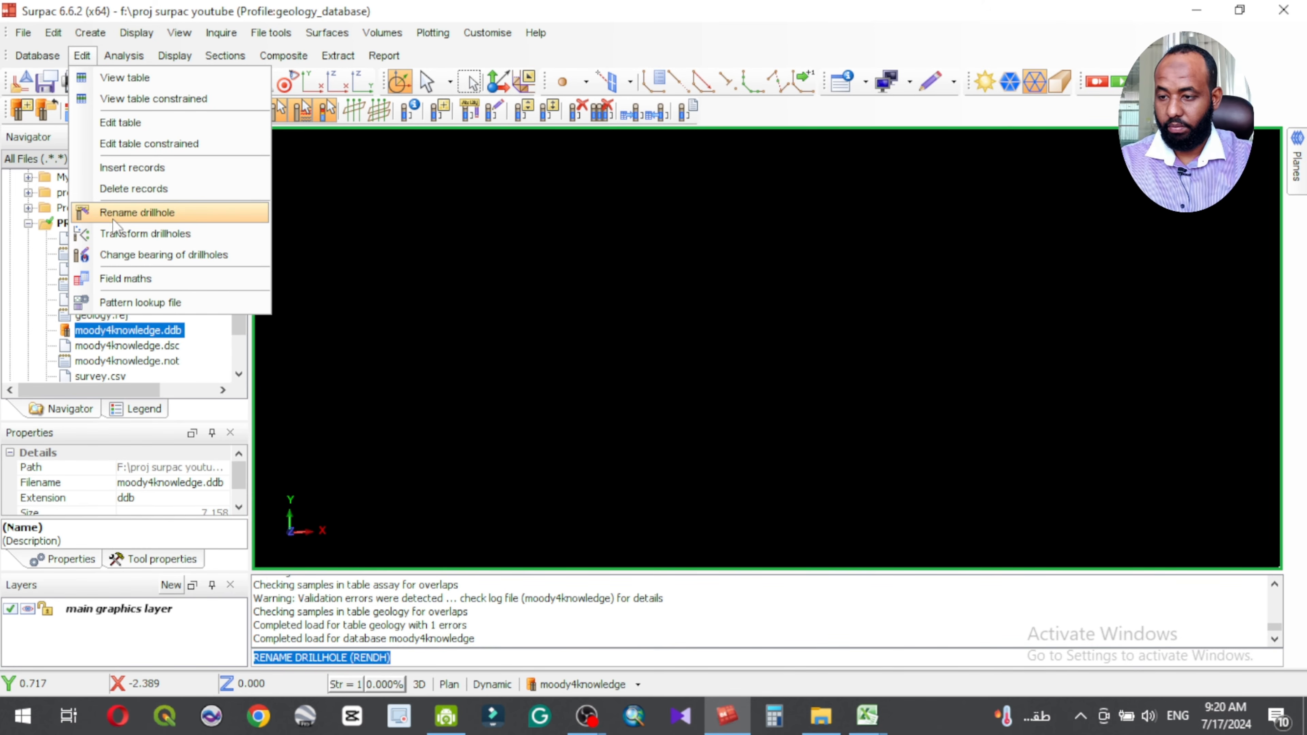
{"action": "left_click", "coordinate": [162, 233]}
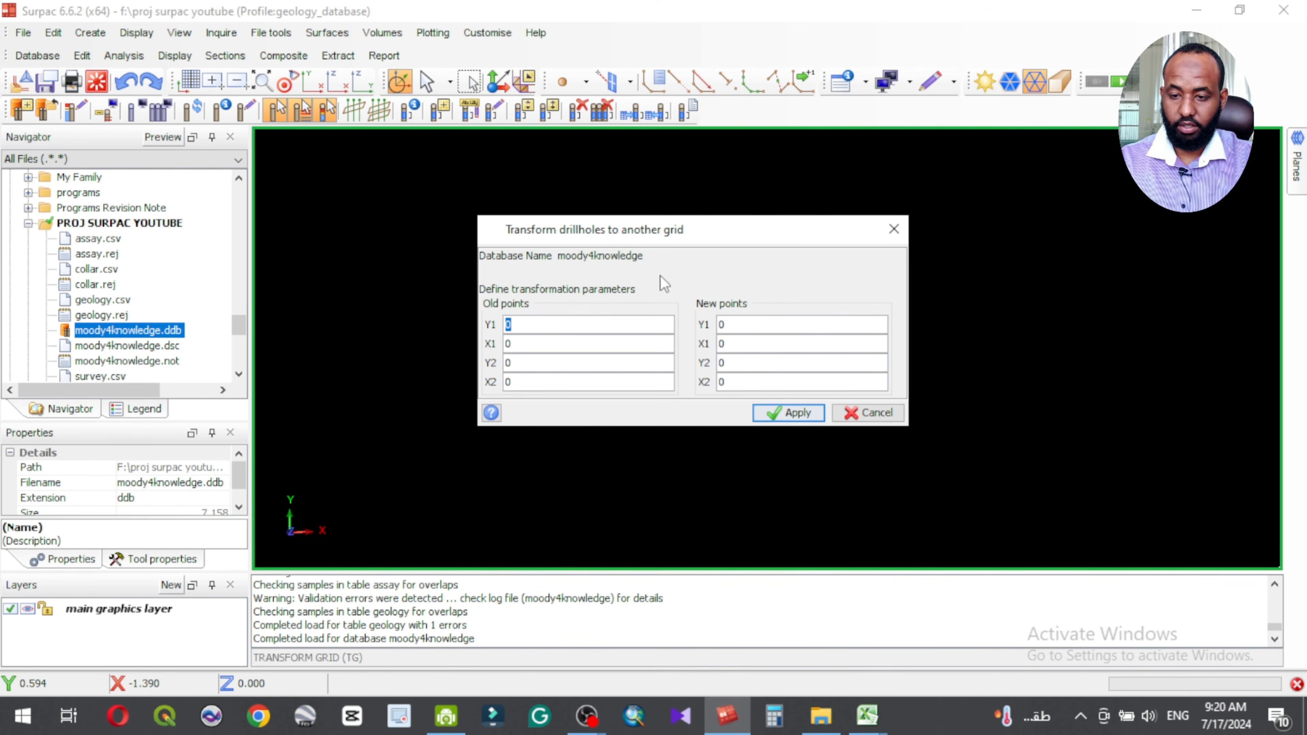
{"action": "left_click", "coordinate": [874, 417]}
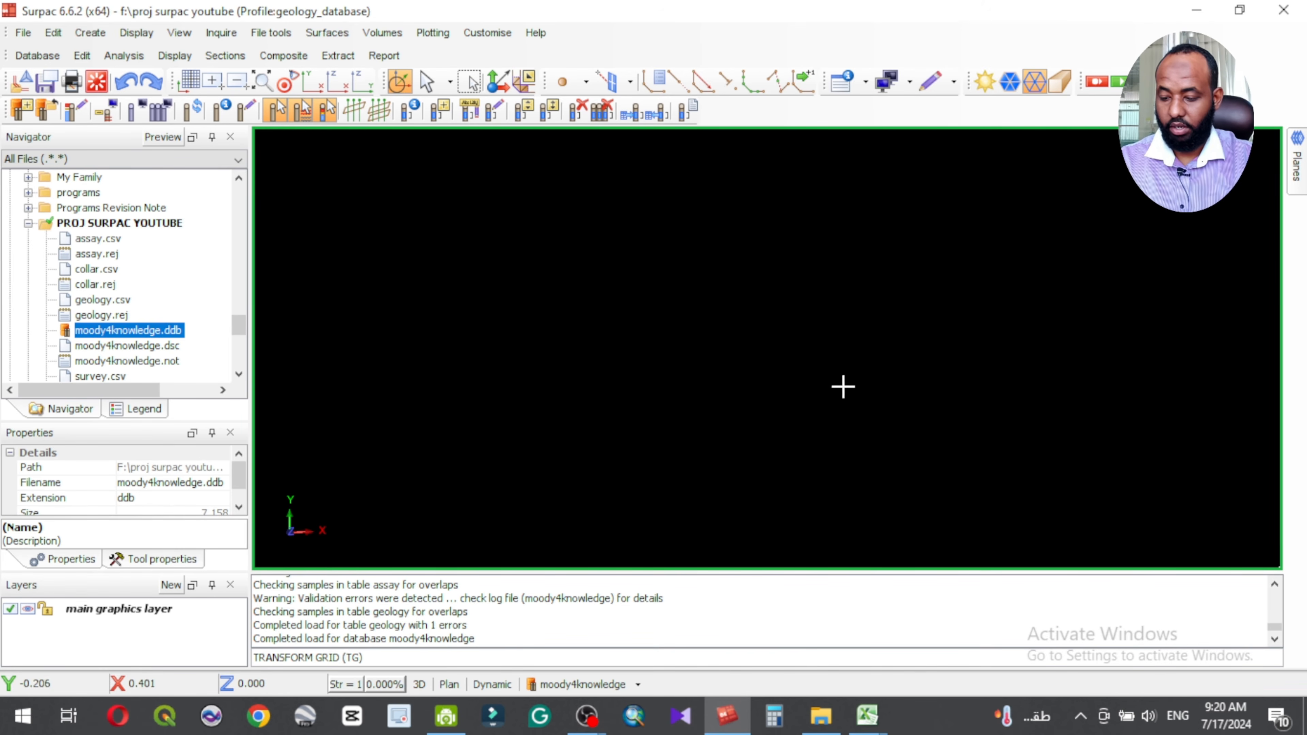
Step: Look at the bearing correction setting for the database's drillholes and cancel the change of bearing
{"action": "left_click", "coordinate": [81, 55]}
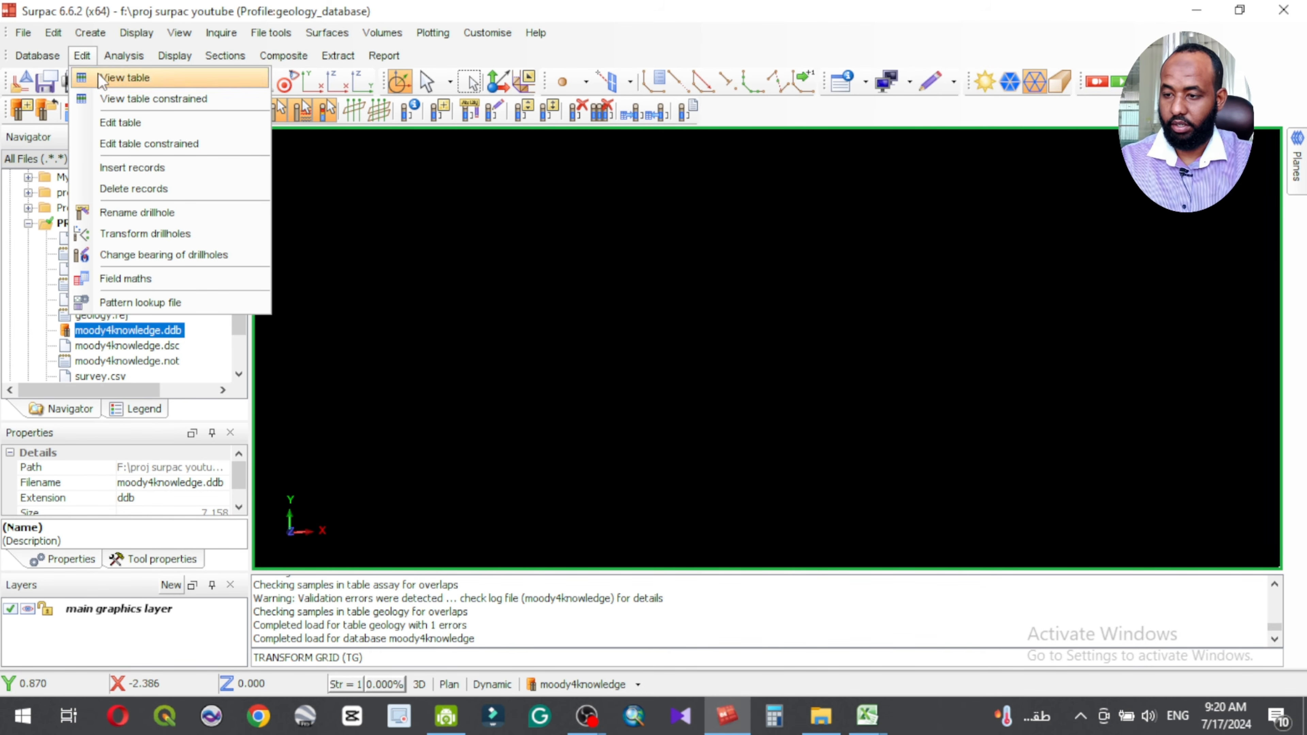
{"action": "left_click", "coordinate": [172, 255]}
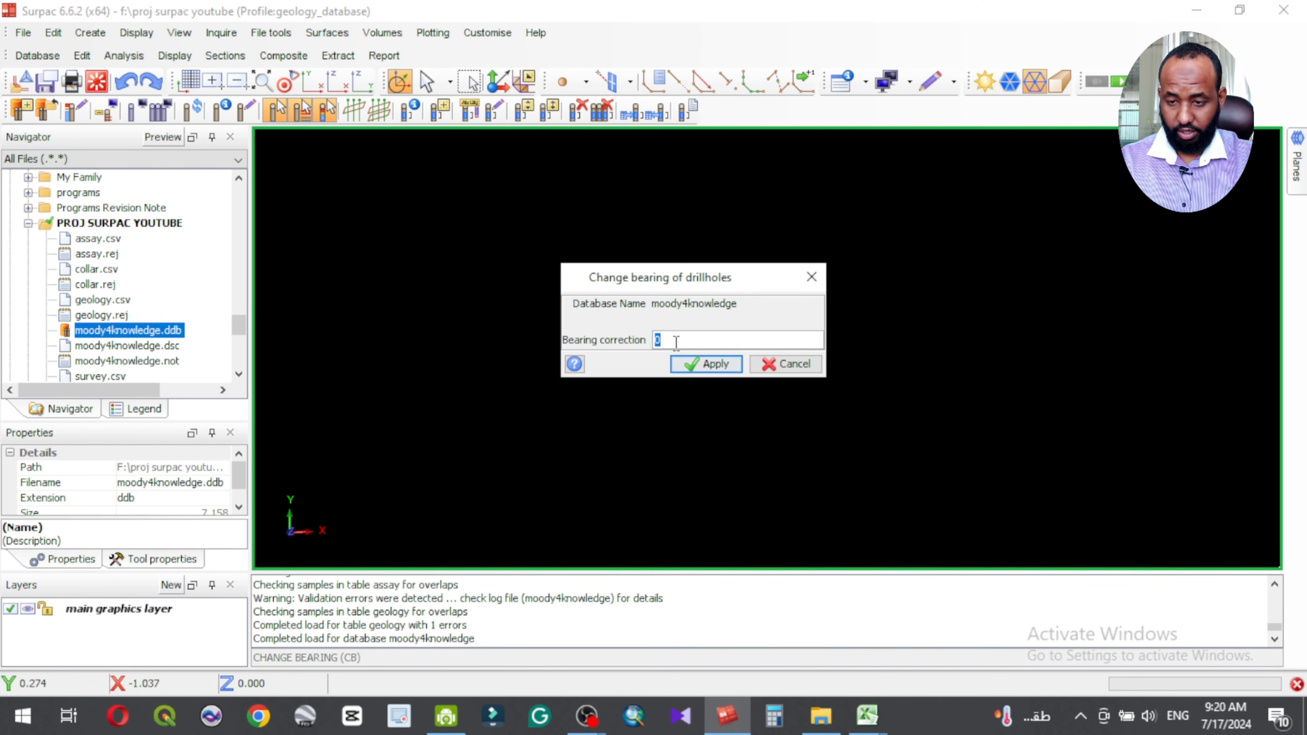
{"action": "left_click", "coordinate": [793, 363]}
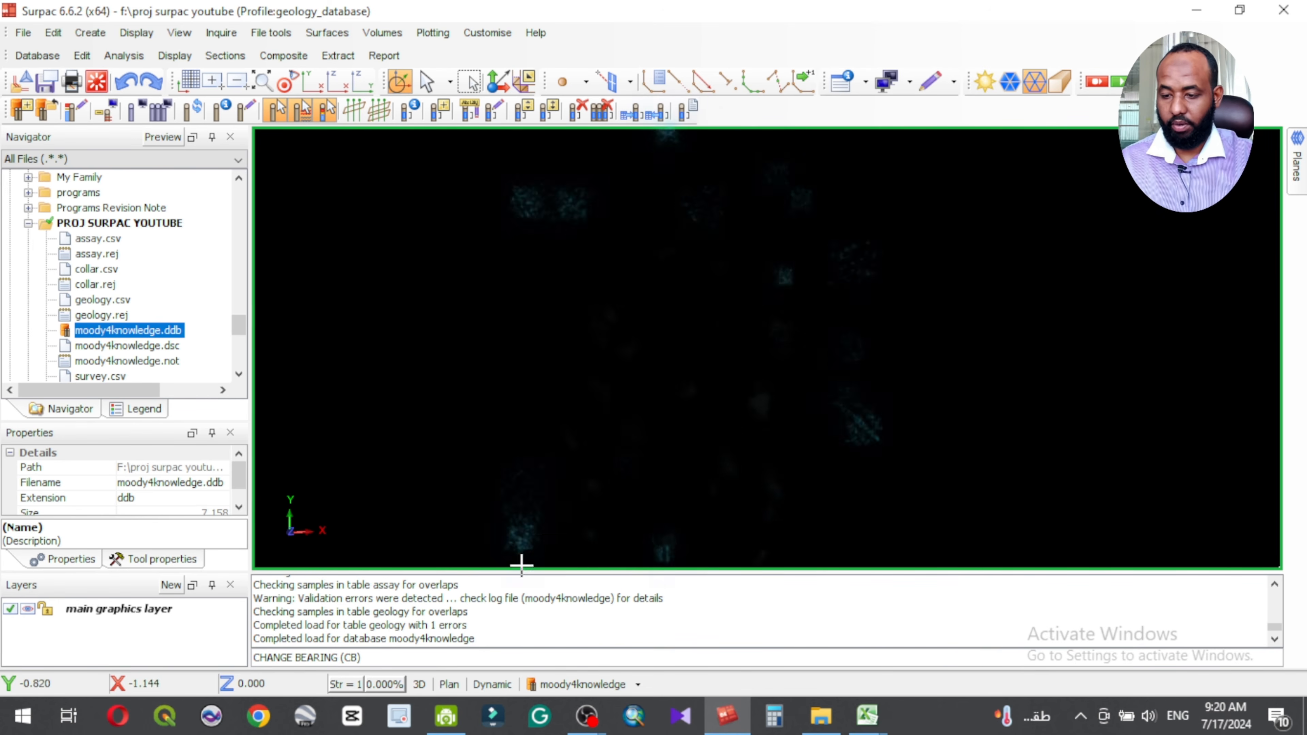
{"action": "scroll", "coordinate": [119, 328], "scroll_direction": "down", "scroll_amount": 2}
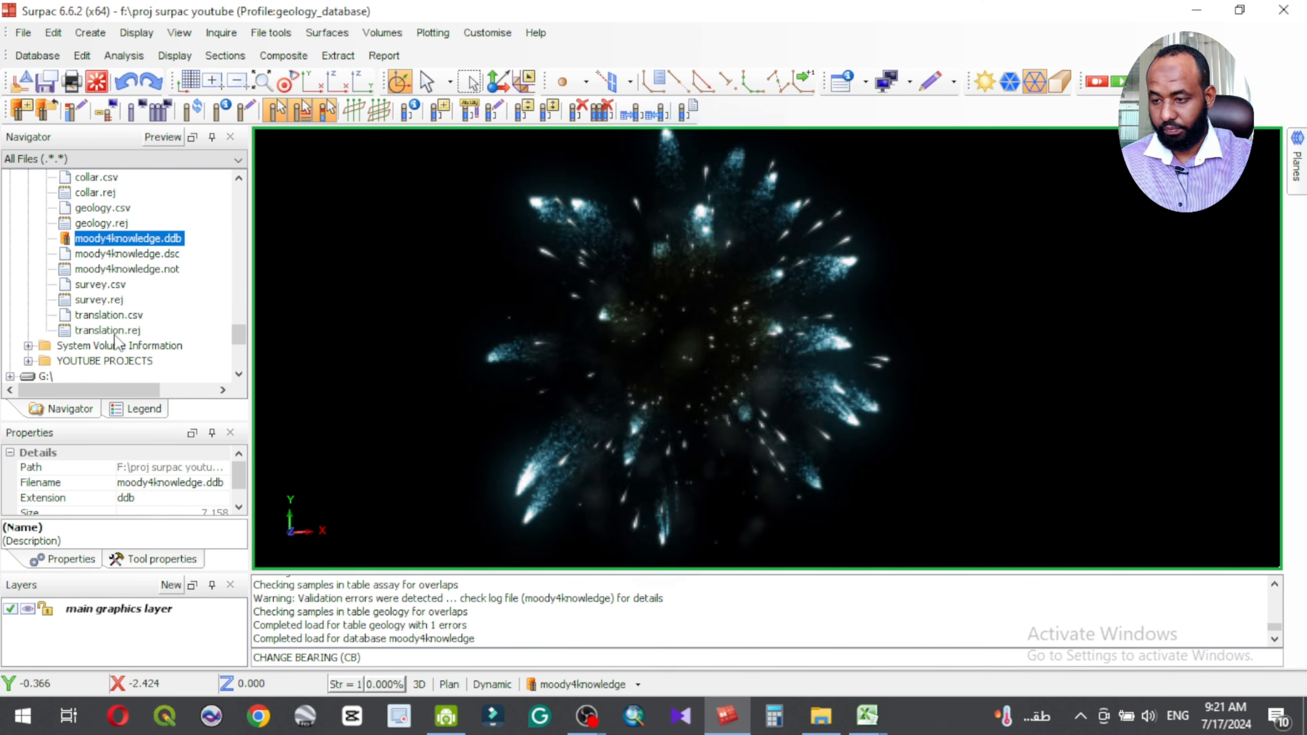
{"action": "scroll", "coordinate": [119, 313], "scroll_direction": "up", "scroll_amount": 1}
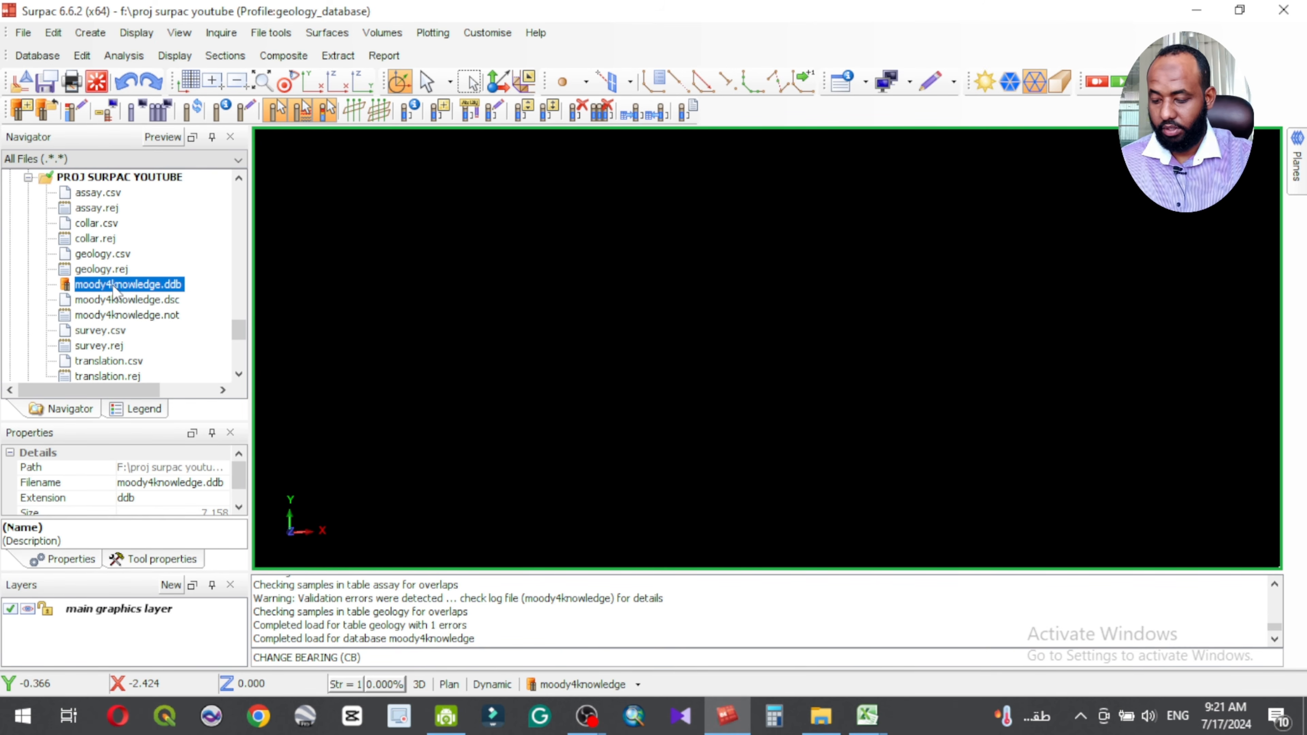
{"action": "left_click", "coordinate": [607, 685]}
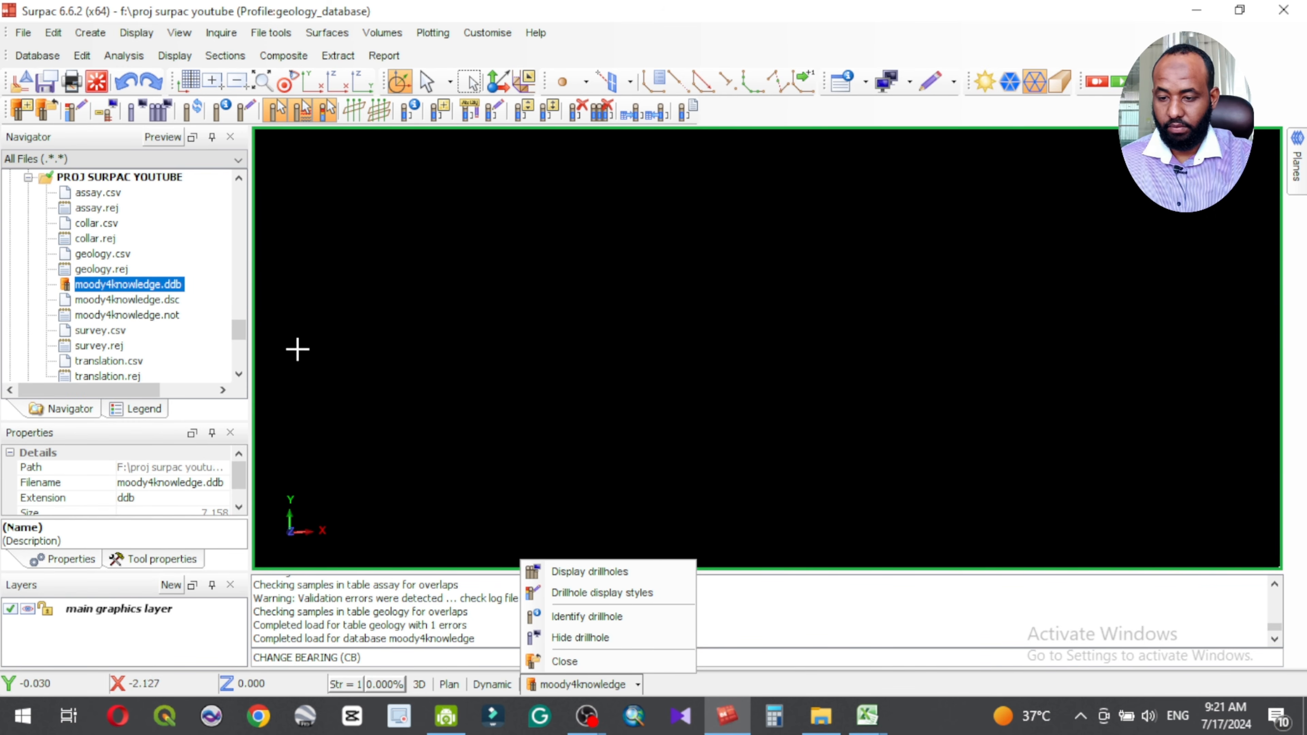
{"action": "left_click", "coordinate": [172, 56]}
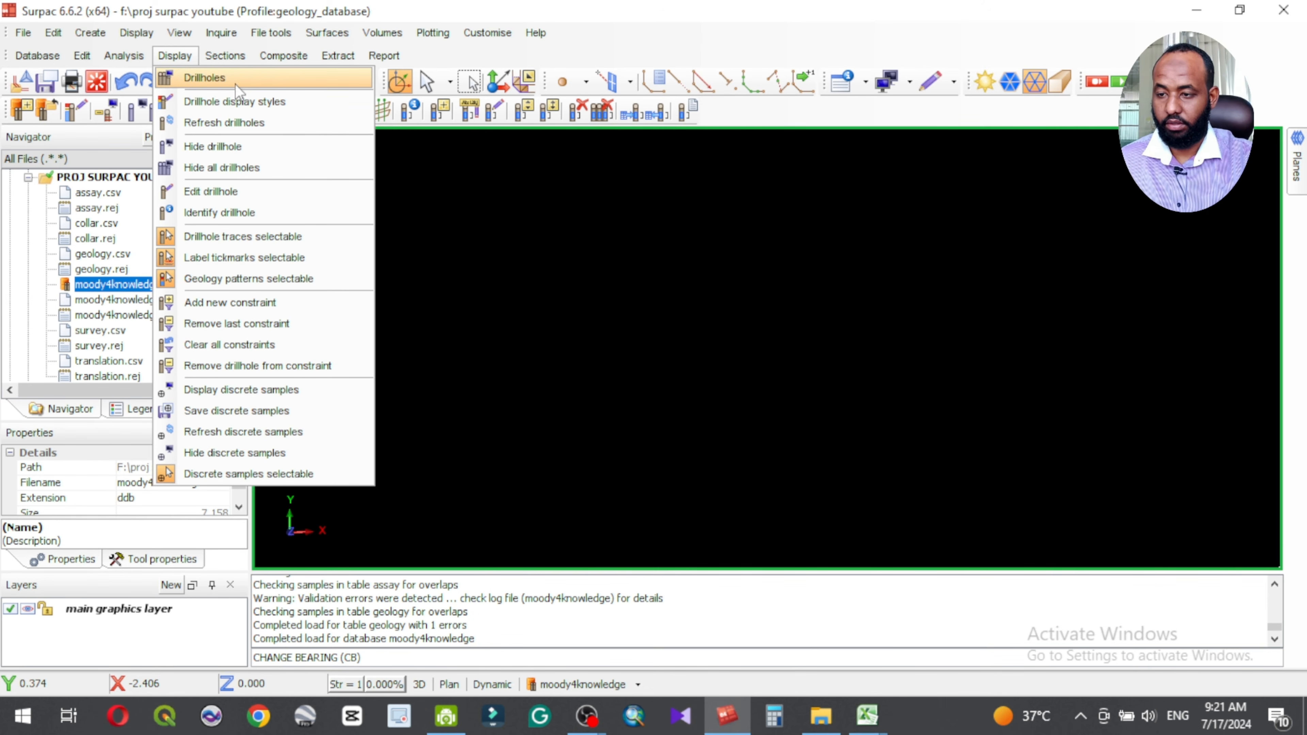
Step: Start displaying the moody4knowledge drillholes and turn off adding a constraint to the holes
{"action": "left_click", "coordinate": [614, 686]}
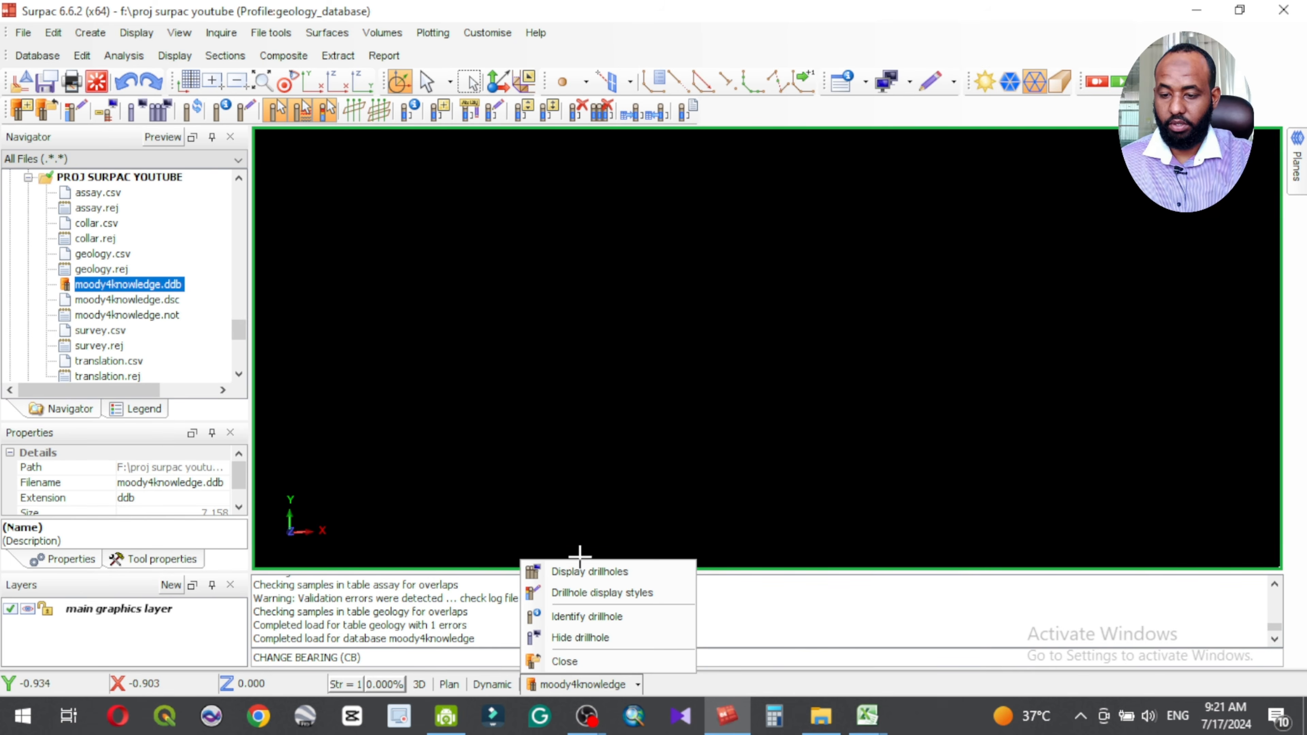
{"action": "left_click", "coordinate": [593, 573]}
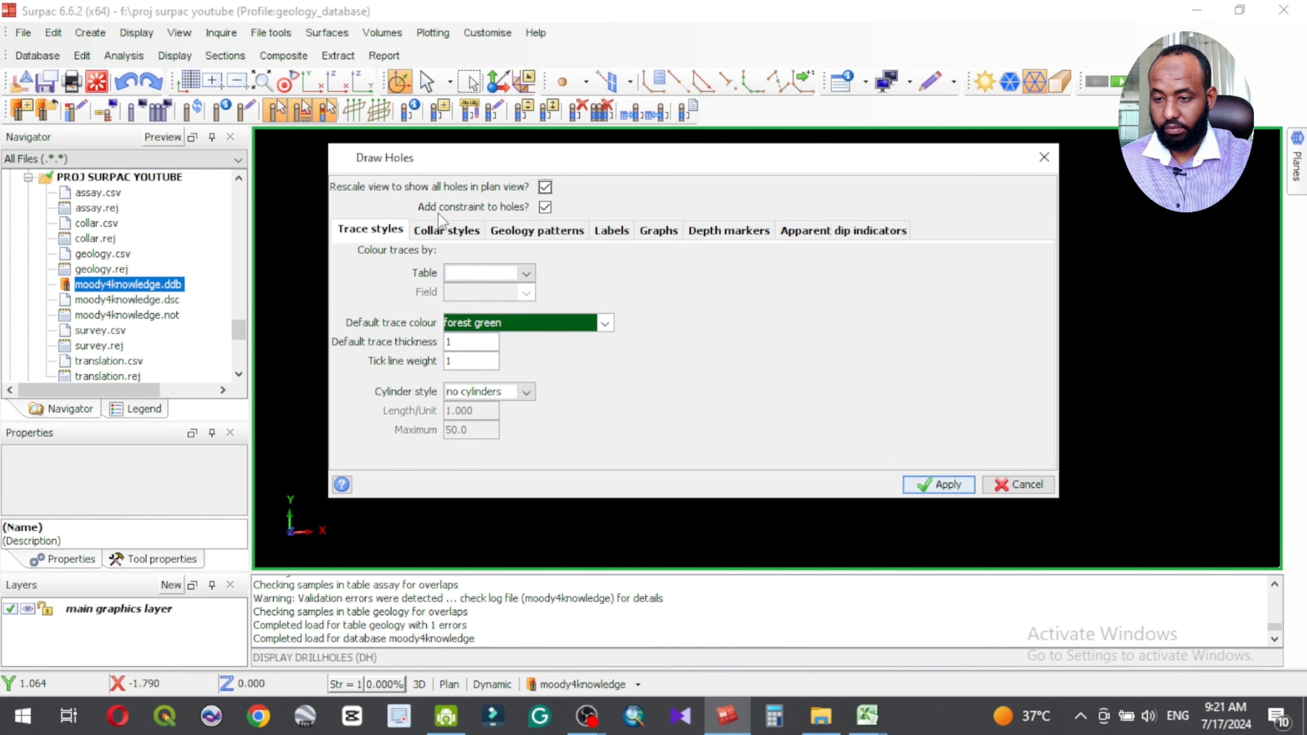
{"action": "left_click", "coordinate": [544, 207]}
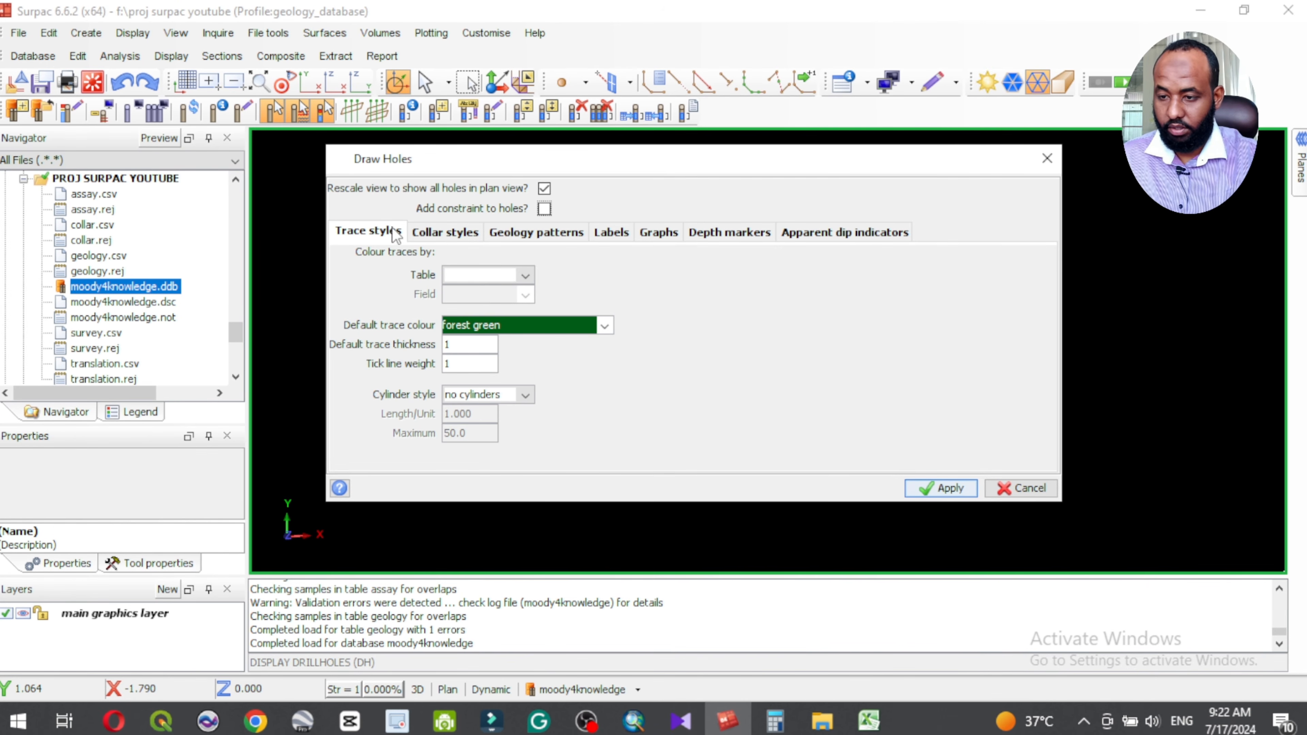
Step: Colour the drillhole traces by the au field of the assay table and draw the holes
{"action": "left_click", "coordinate": [499, 276]}
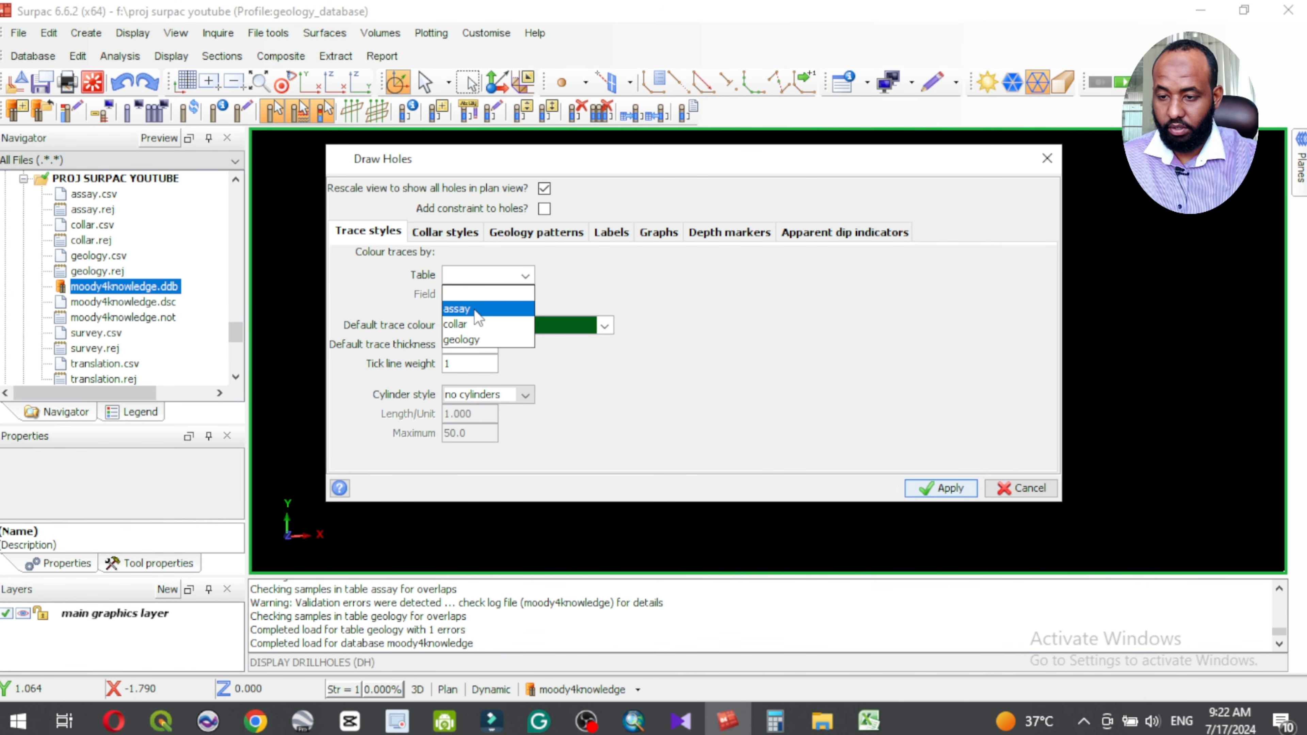
{"action": "left_click", "coordinate": [481, 309]}
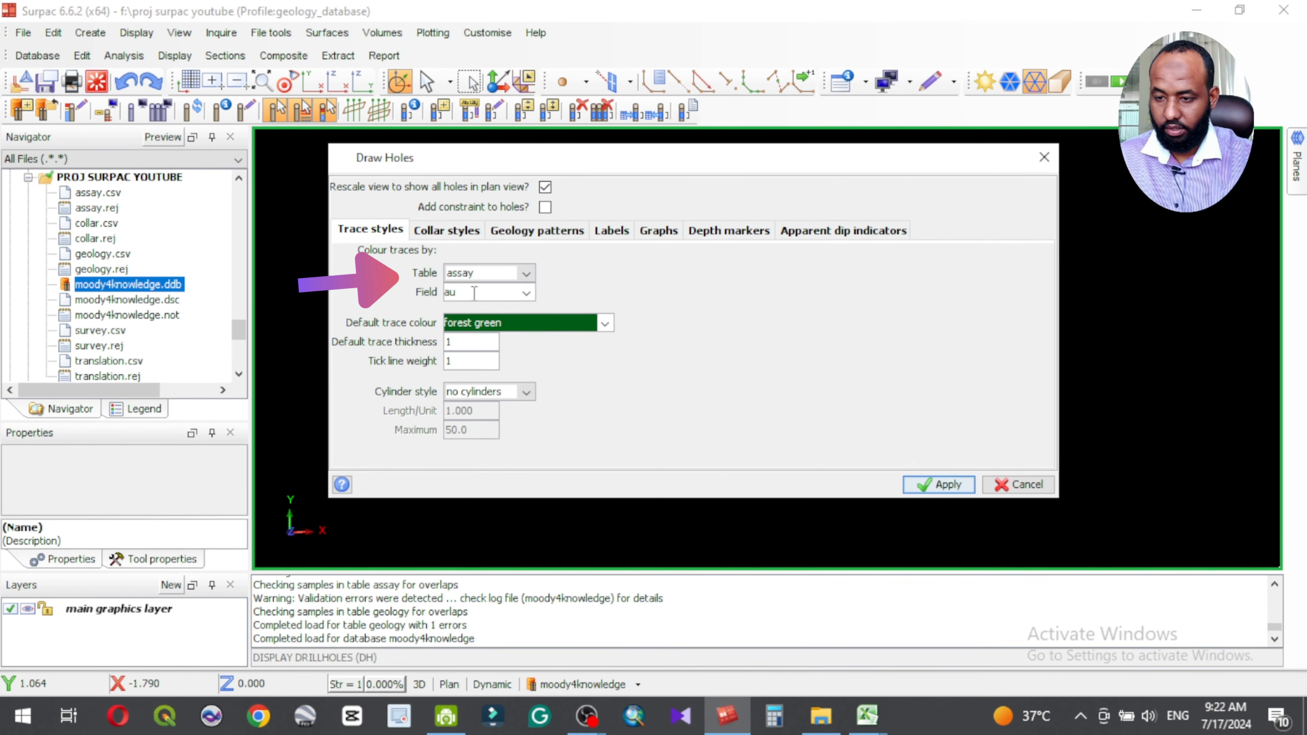
{"action": "left_click", "coordinate": [475, 227]}
{"action": "left_click", "coordinate": [372, 232]}
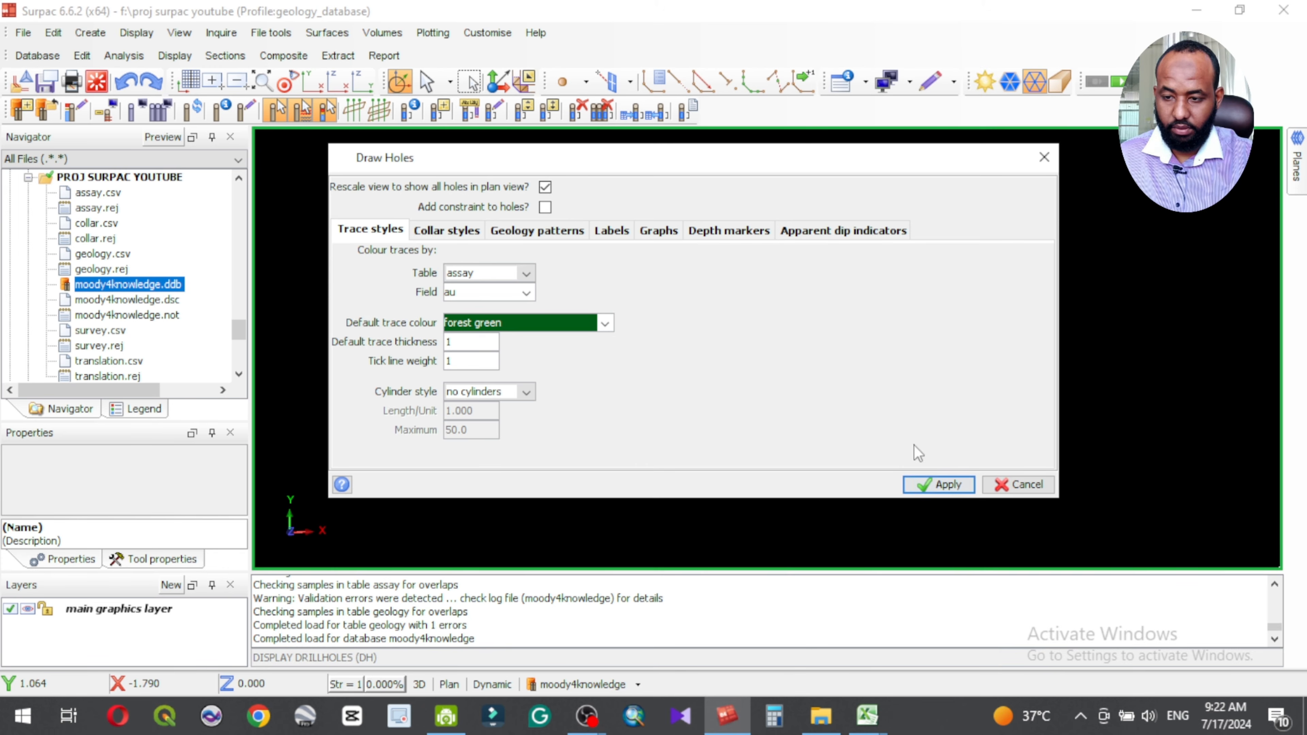
{"action": "left_click", "coordinate": [942, 486]}
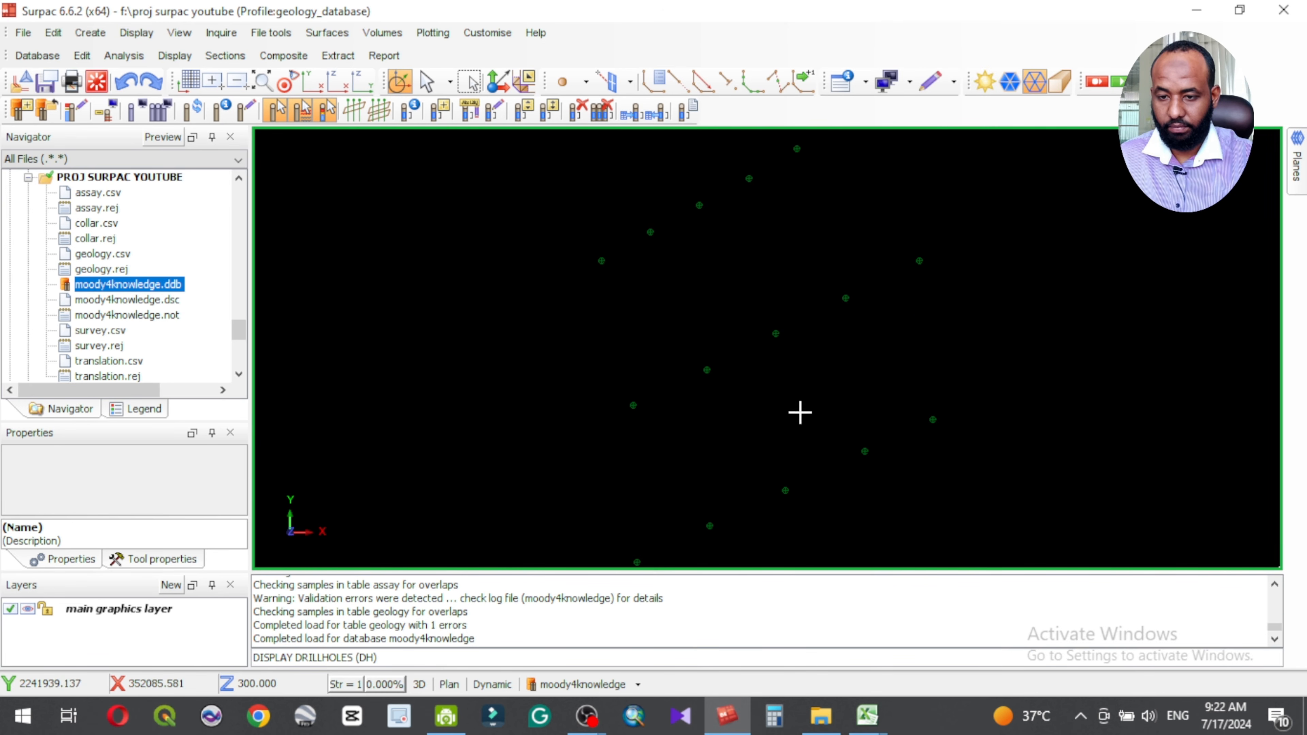
Step: Examine the displayed drillholes in 3D from oblique angles, and bring up the moody4knowledge database's display options
{"action": "left_click_drag", "start_coordinate": [796, 404], "coordinate": [887, 367]}
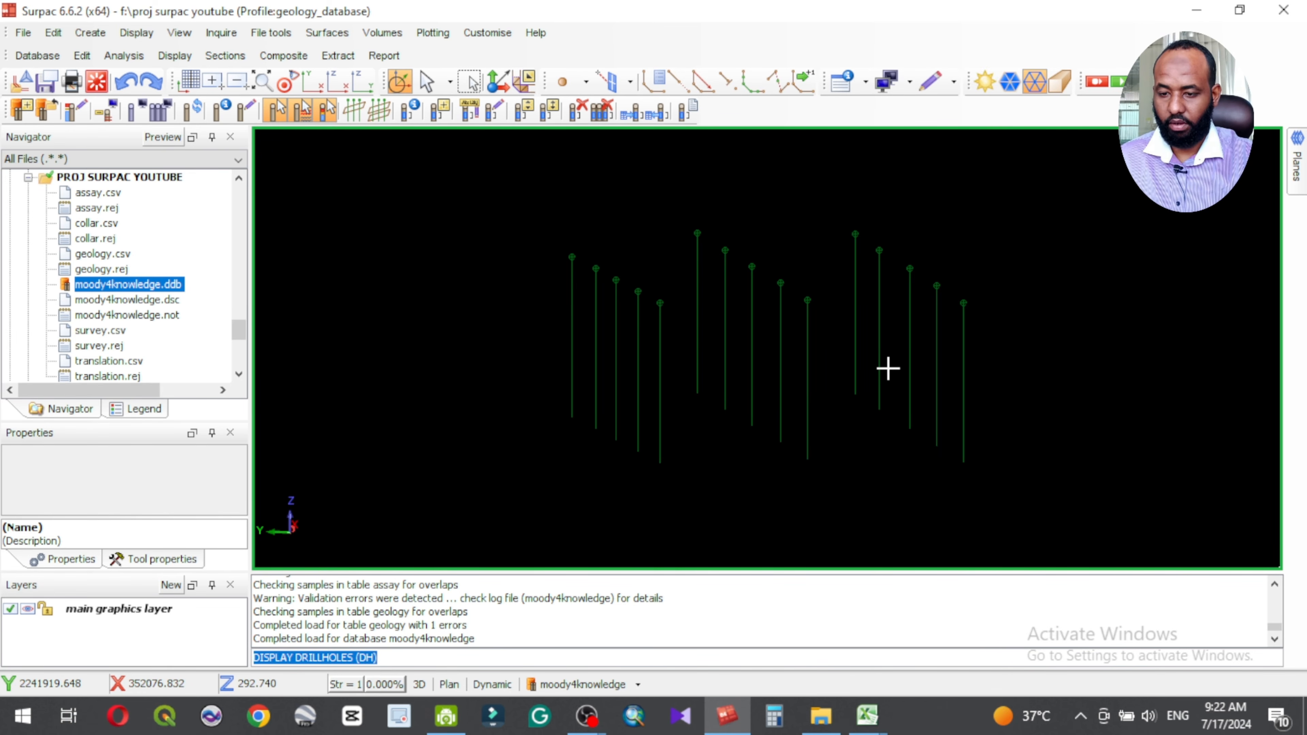
{"action": "left_click_drag", "start_coordinate": [788, 388], "coordinate": [810, 404]}
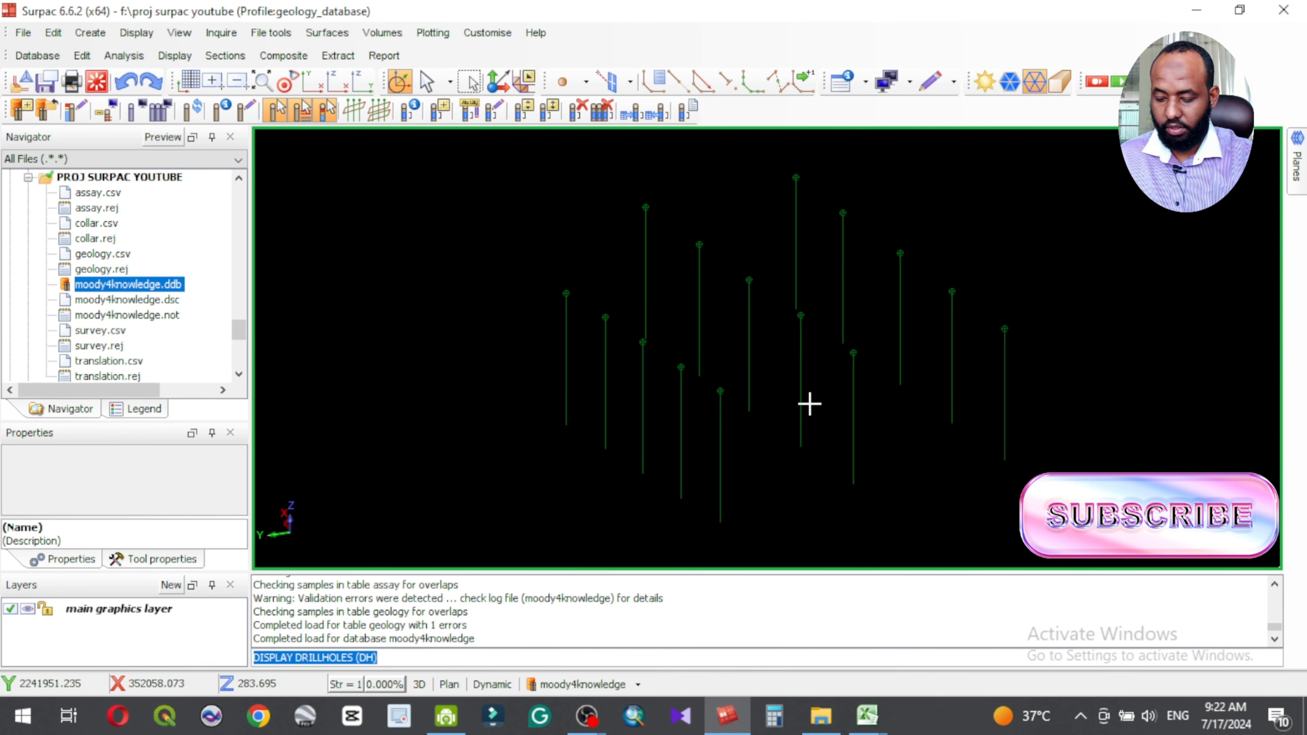
{"action": "left_click", "coordinate": [612, 686]}
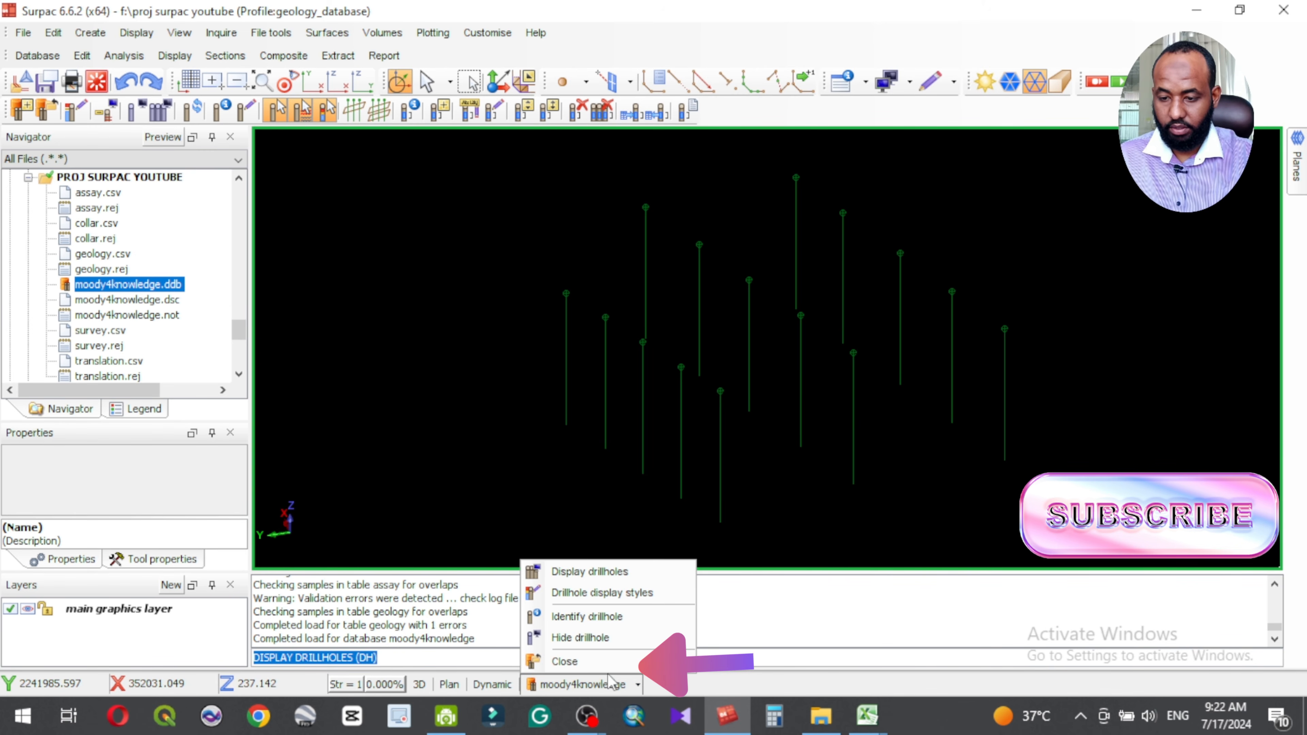